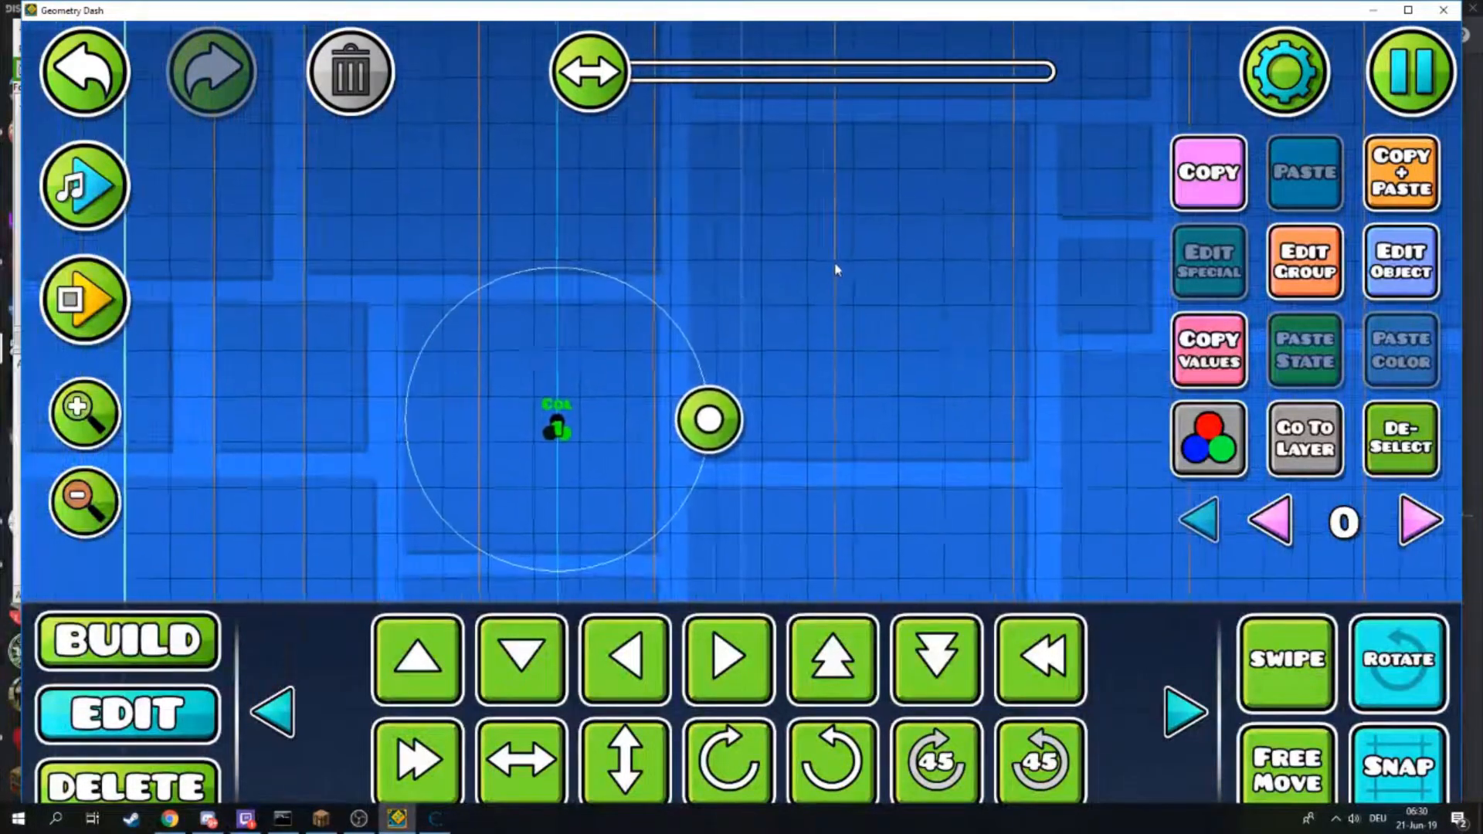
# - Open Cheat Engine and attach it to the Geometry Dash process
pyautogui.click(436, 819)
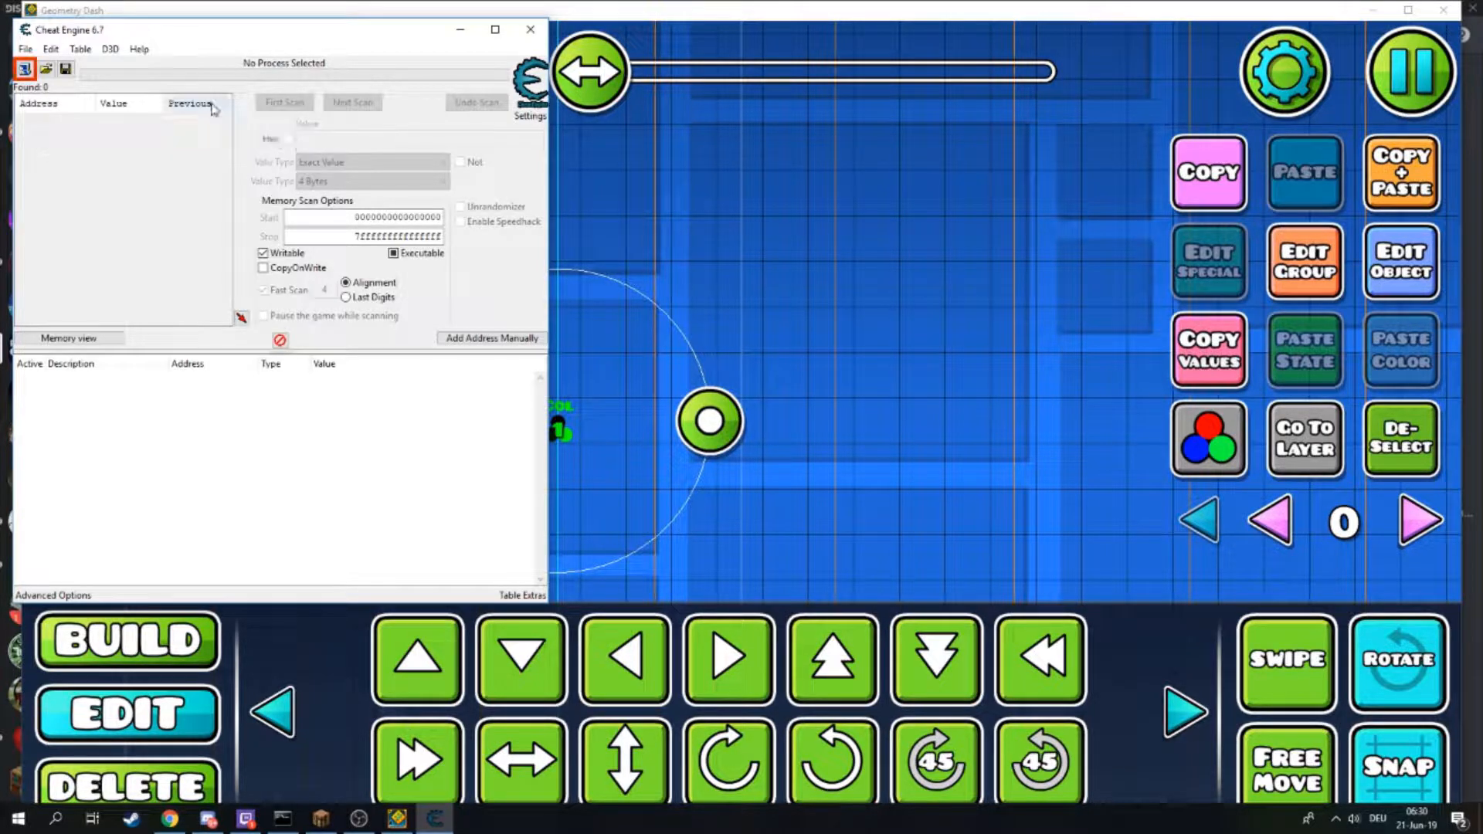
pyautogui.moveTo(283, 37); pyautogui.dragTo(207, 62)
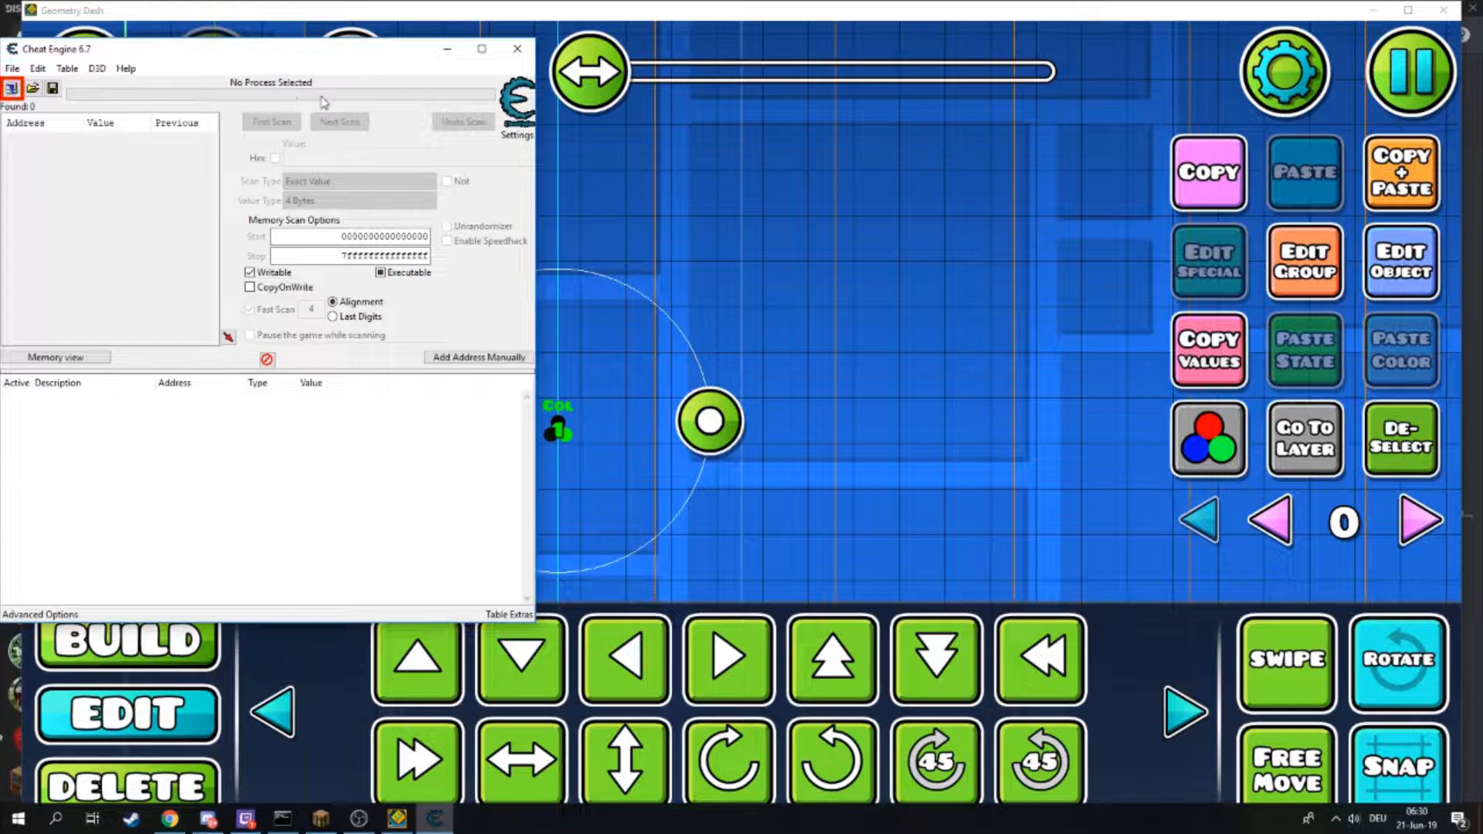
pyautogui.click(12, 89)
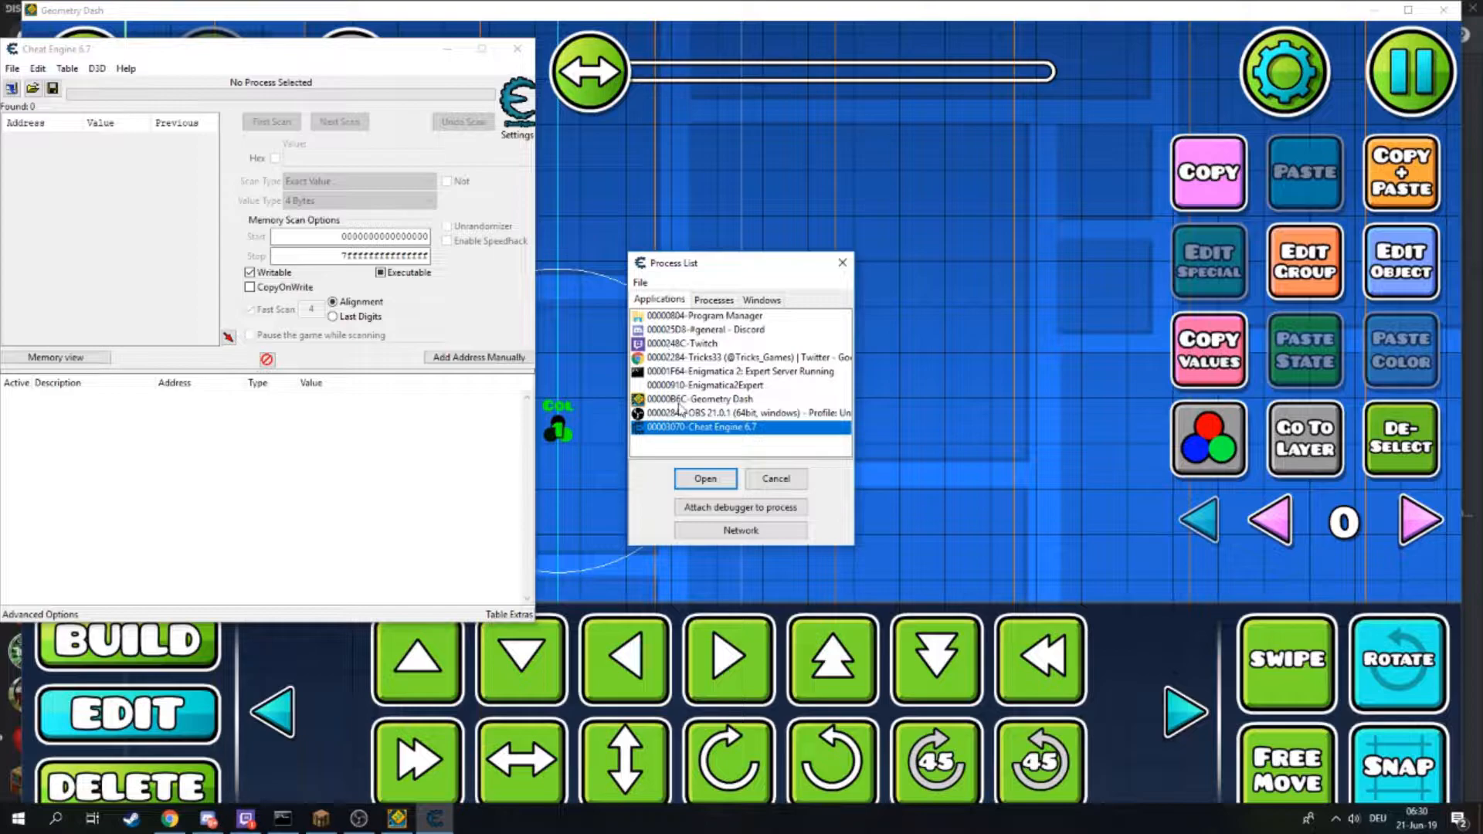
pyautogui.click(677, 400)
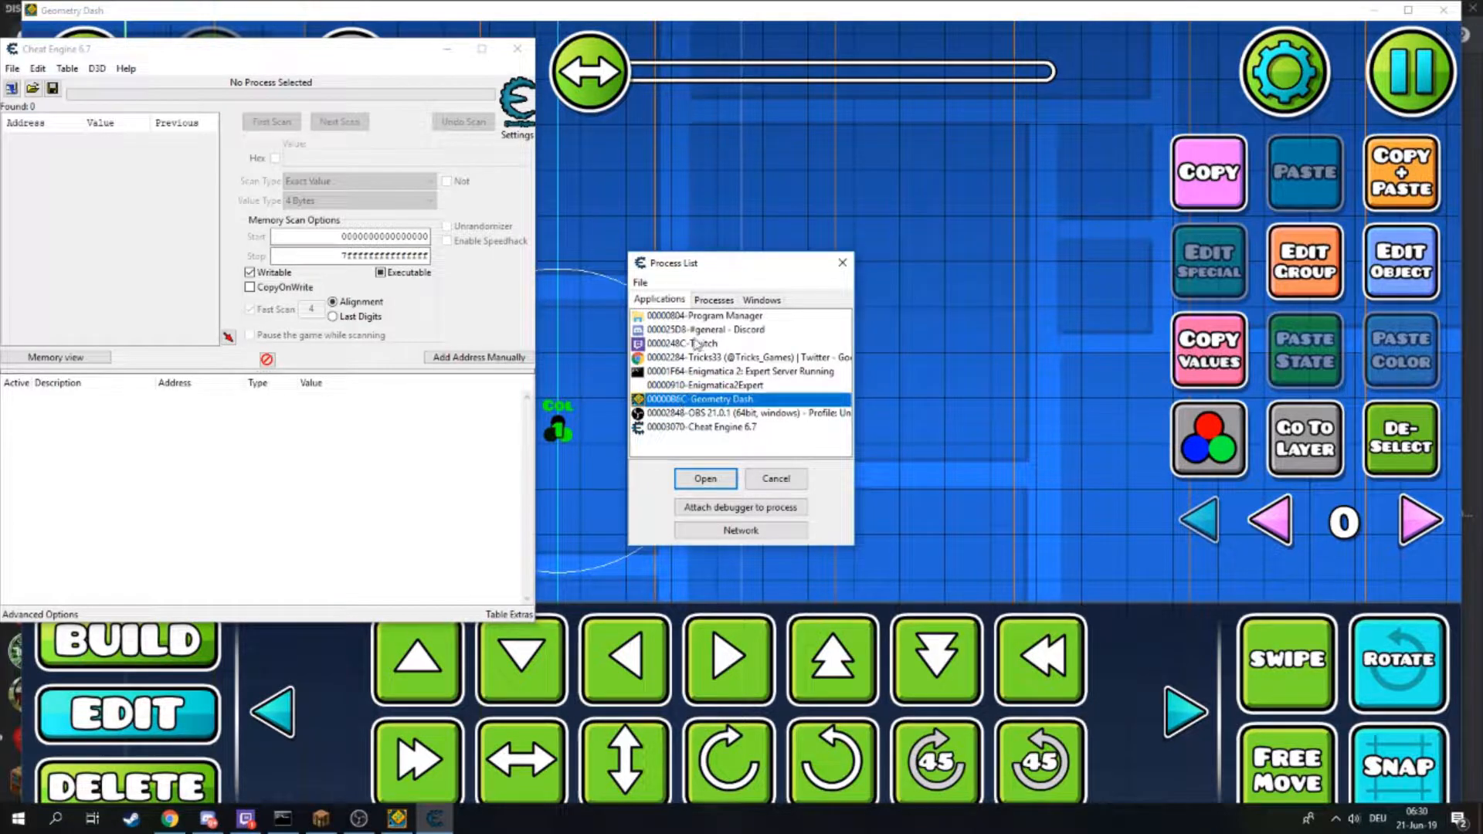
pyautogui.click(705, 478)
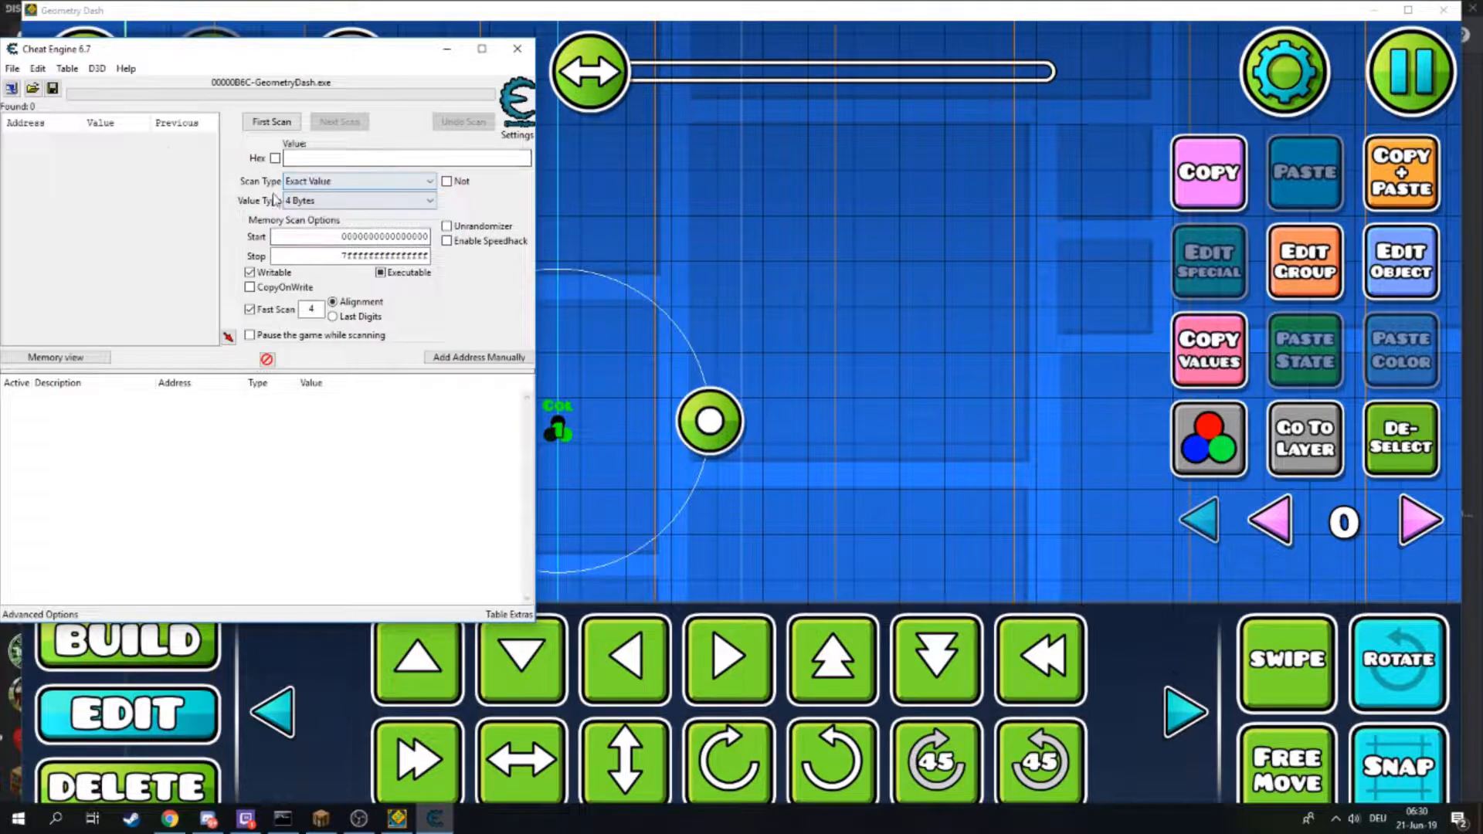
# - Set the selected color trigger's Color ID to 5 and confirm the color settings
pyautogui.click(658, 315)
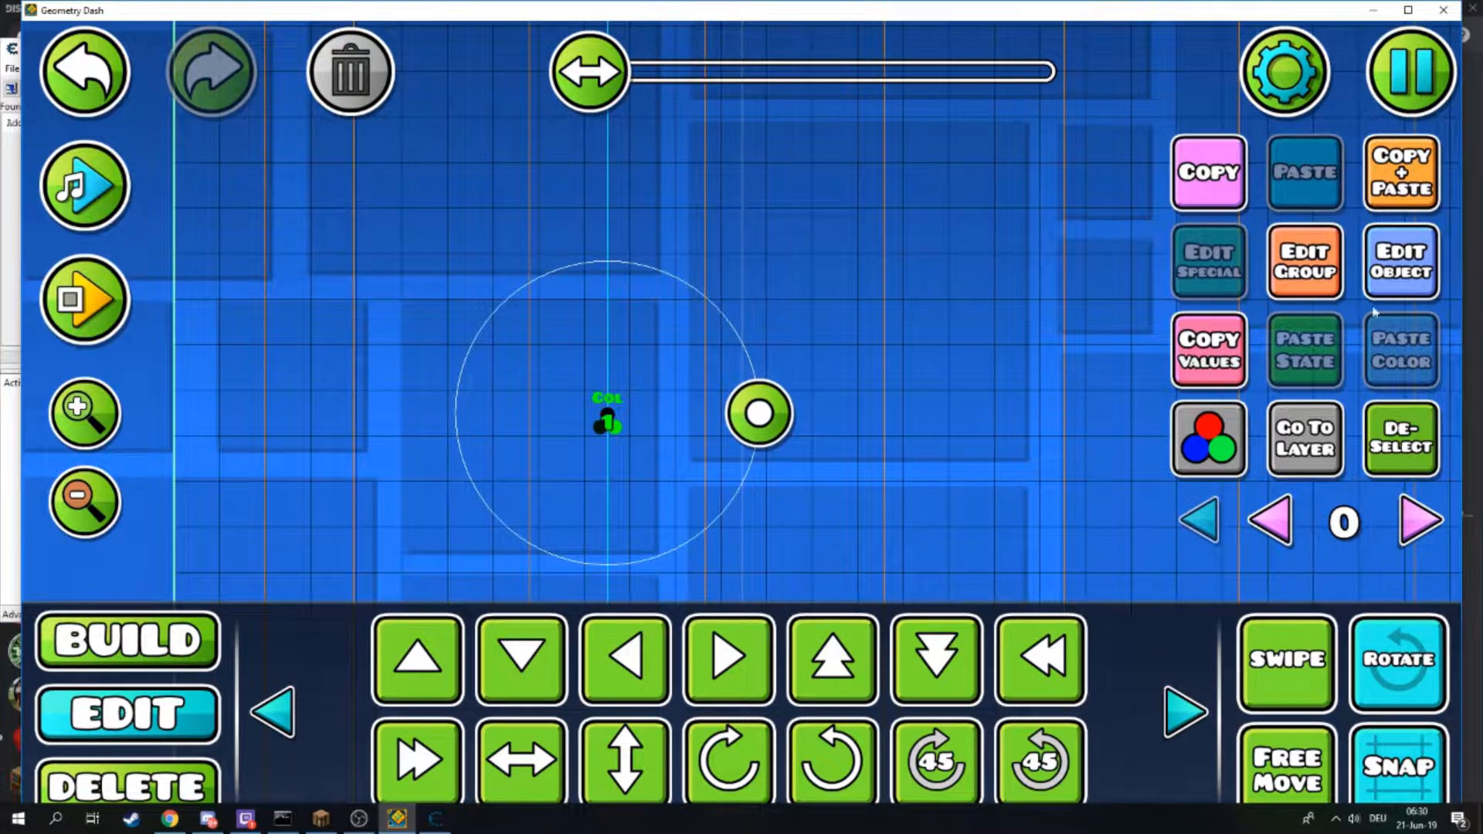
pyautogui.click(1376, 288)
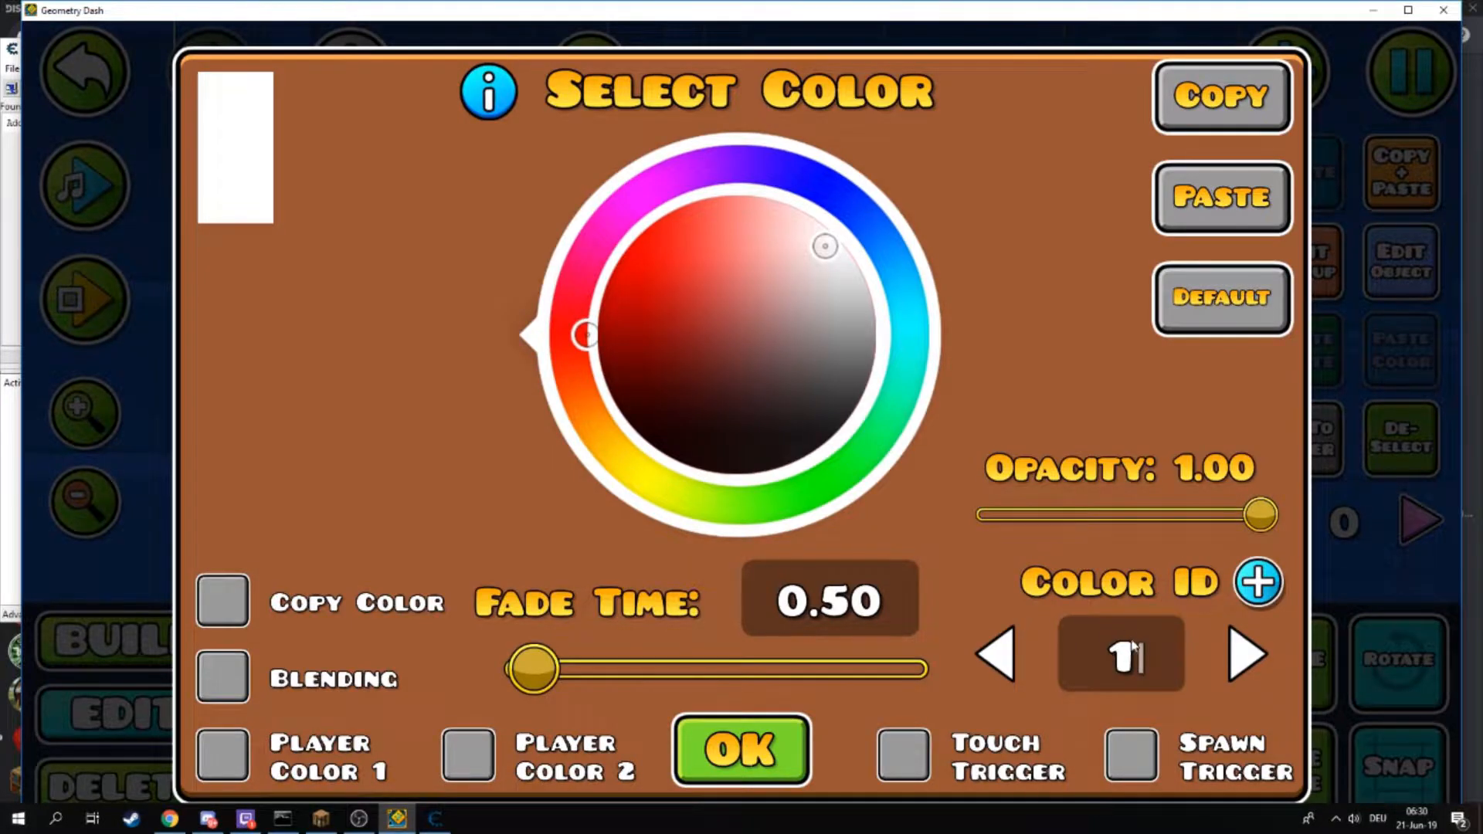
pyautogui.click(434, 818)
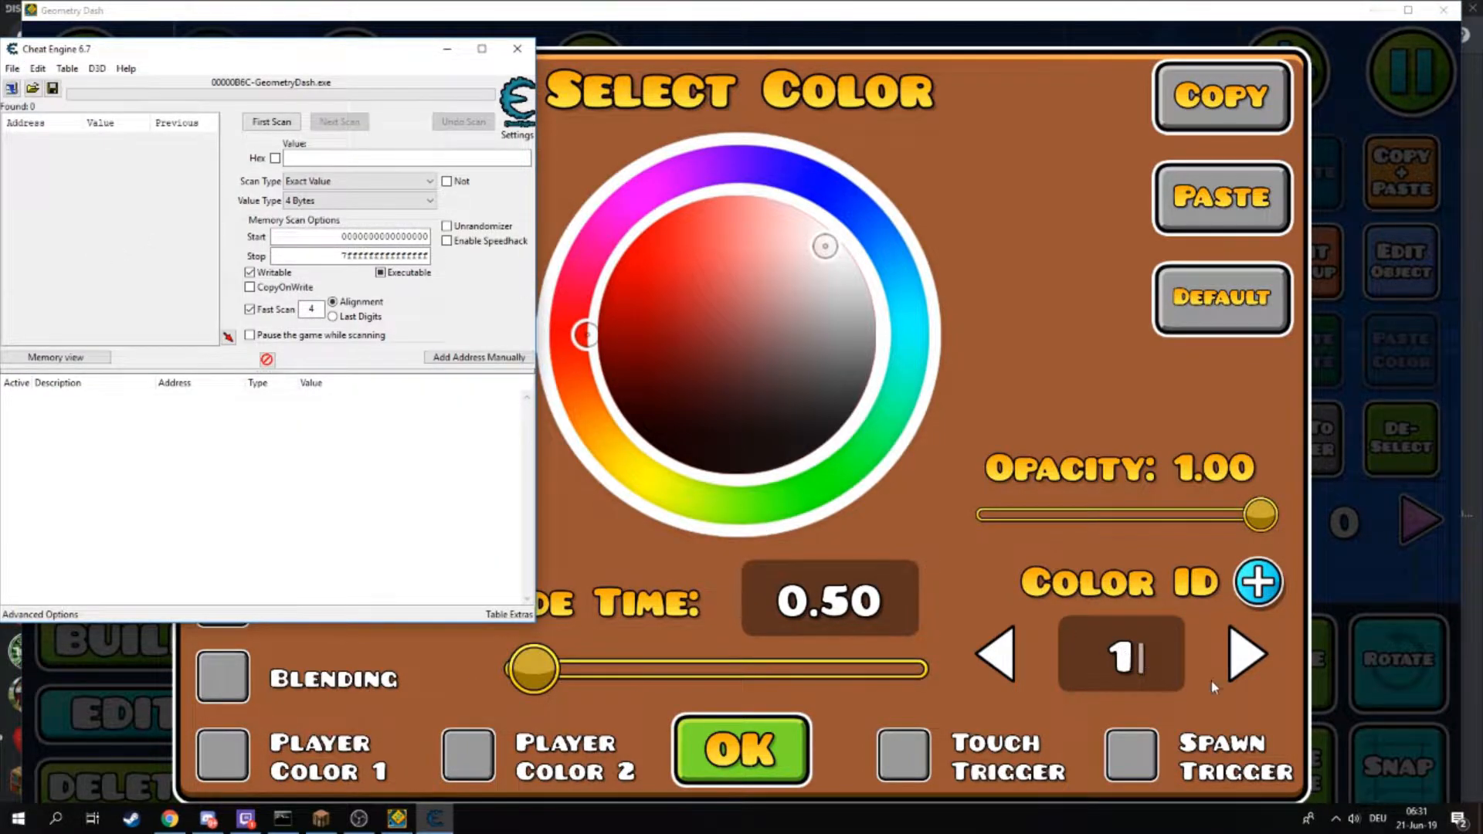
pyautogui.click(1247, 655)
pyautogui.click(1247, 655)
pyautogui.click(1247, 655)
pyautogui.click(1247, 655)
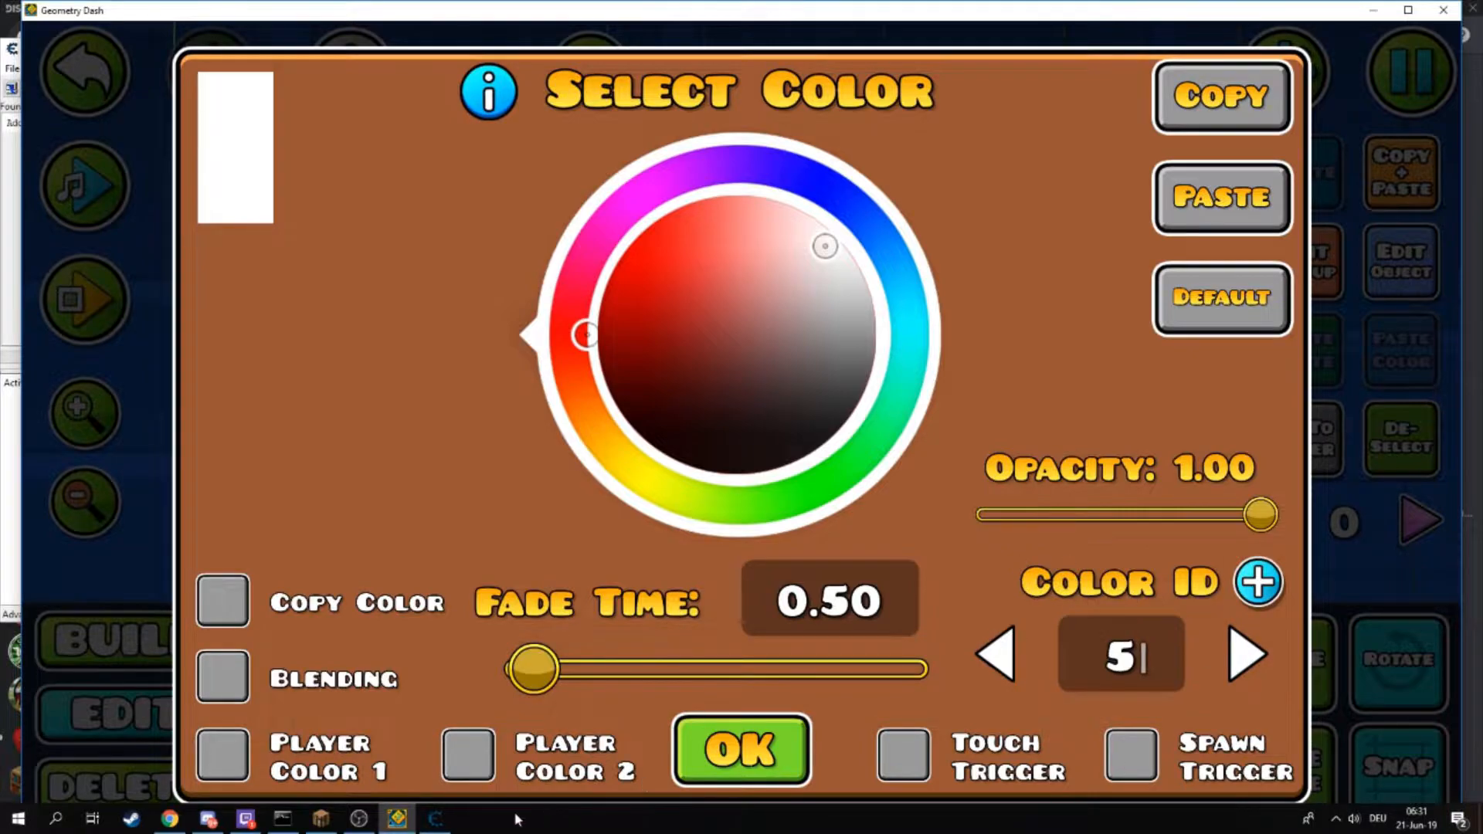
pyautogui.click(738, 730)
# - Configure the memory scan for an unknown initial value with the value type set to All
pyautogui.click(435, 818)
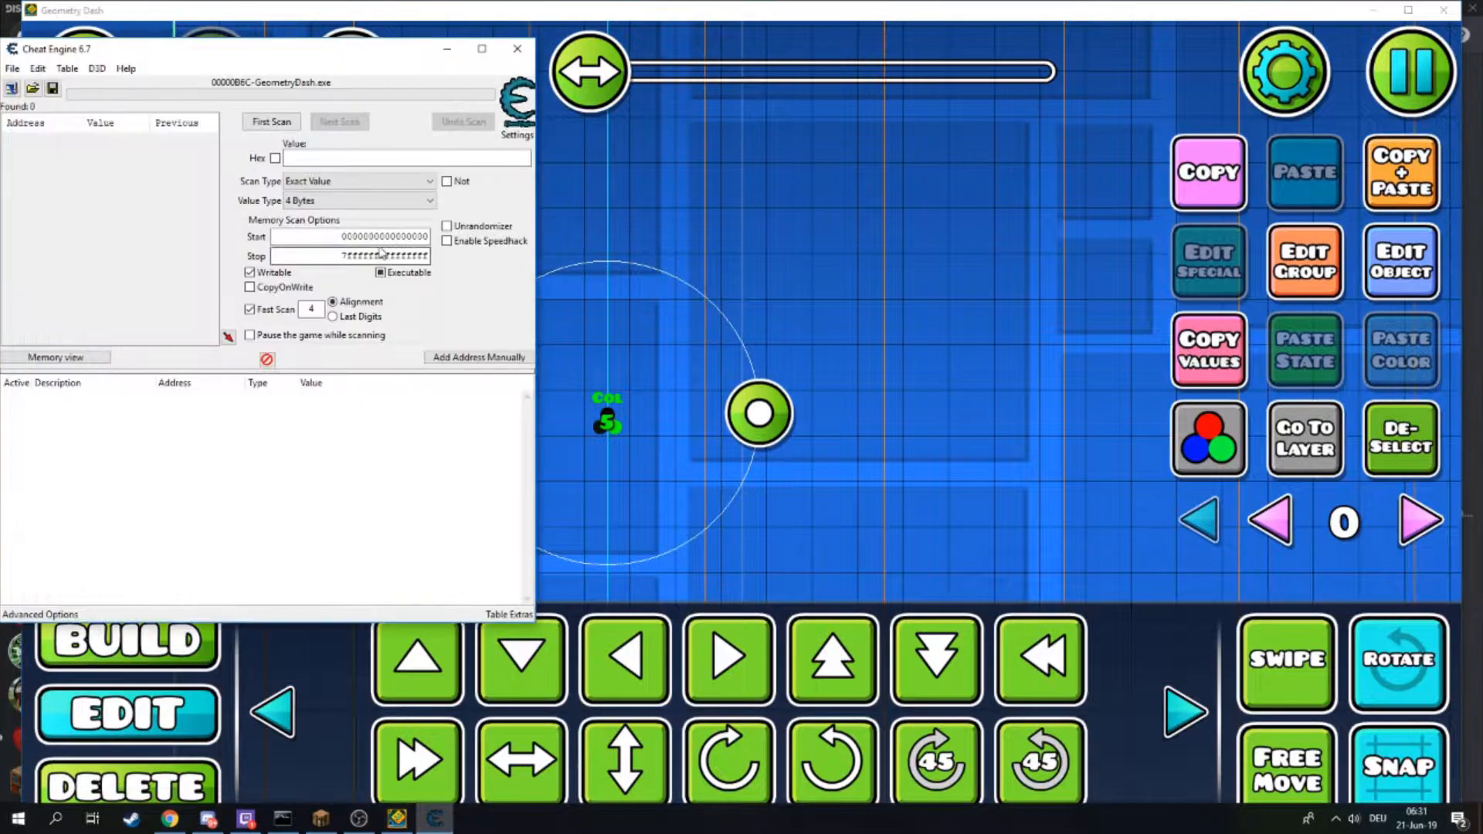
pyautogui.click(343, 183)
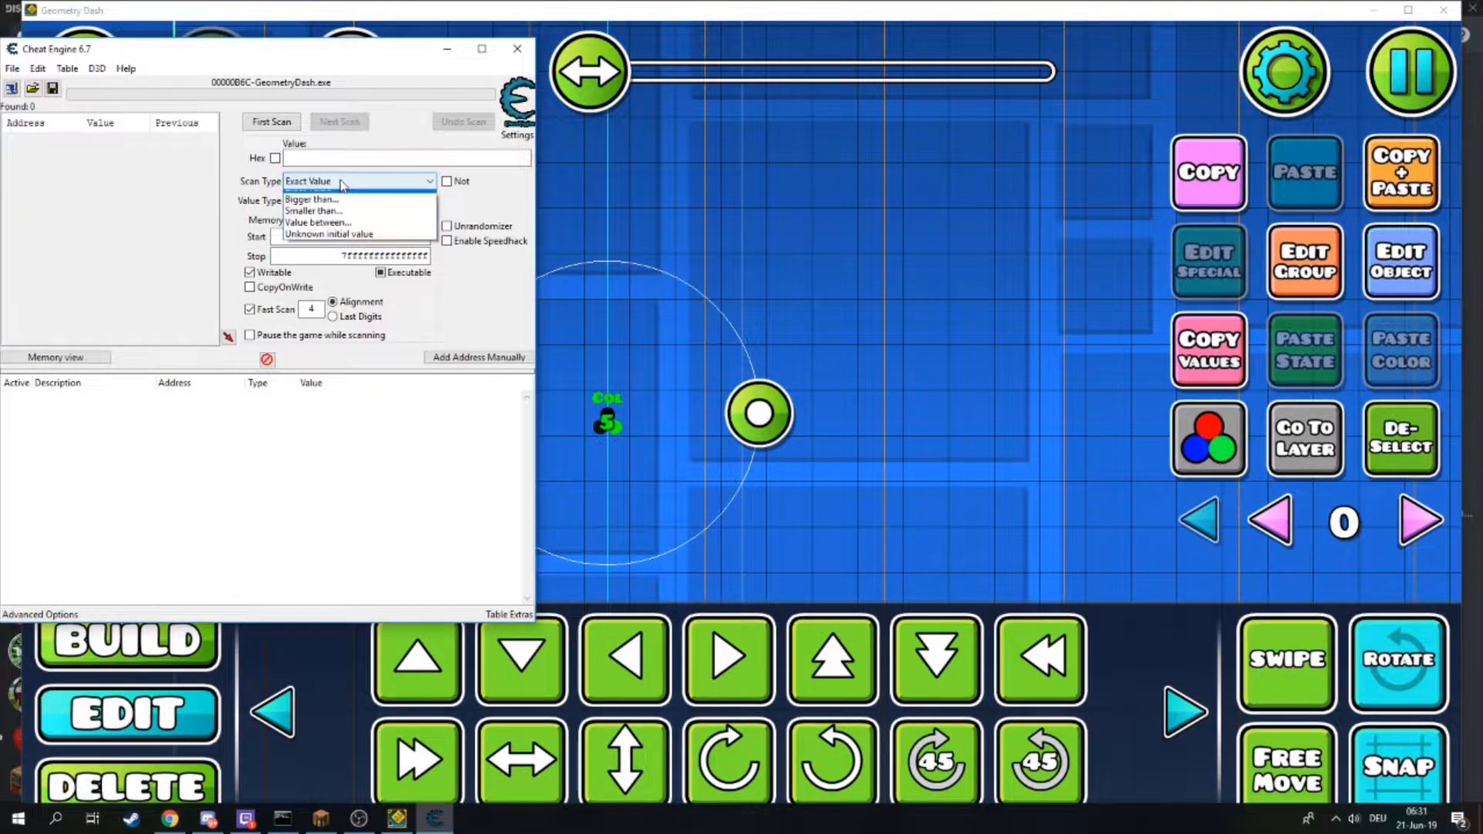
pyautogui.click(334, 244)
pyautogui.click(340, 201)
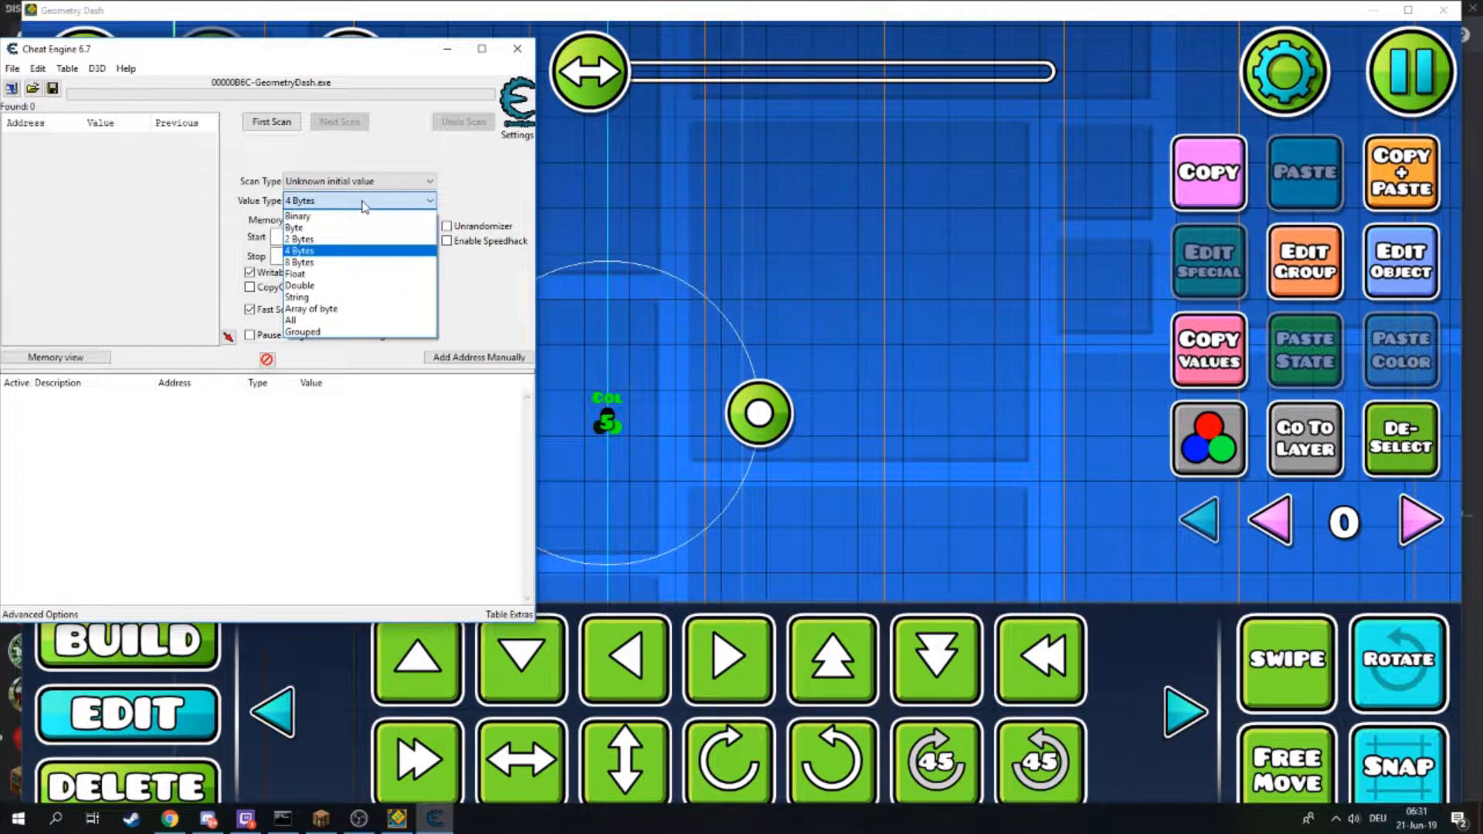
pyautogui.click(336, 324)
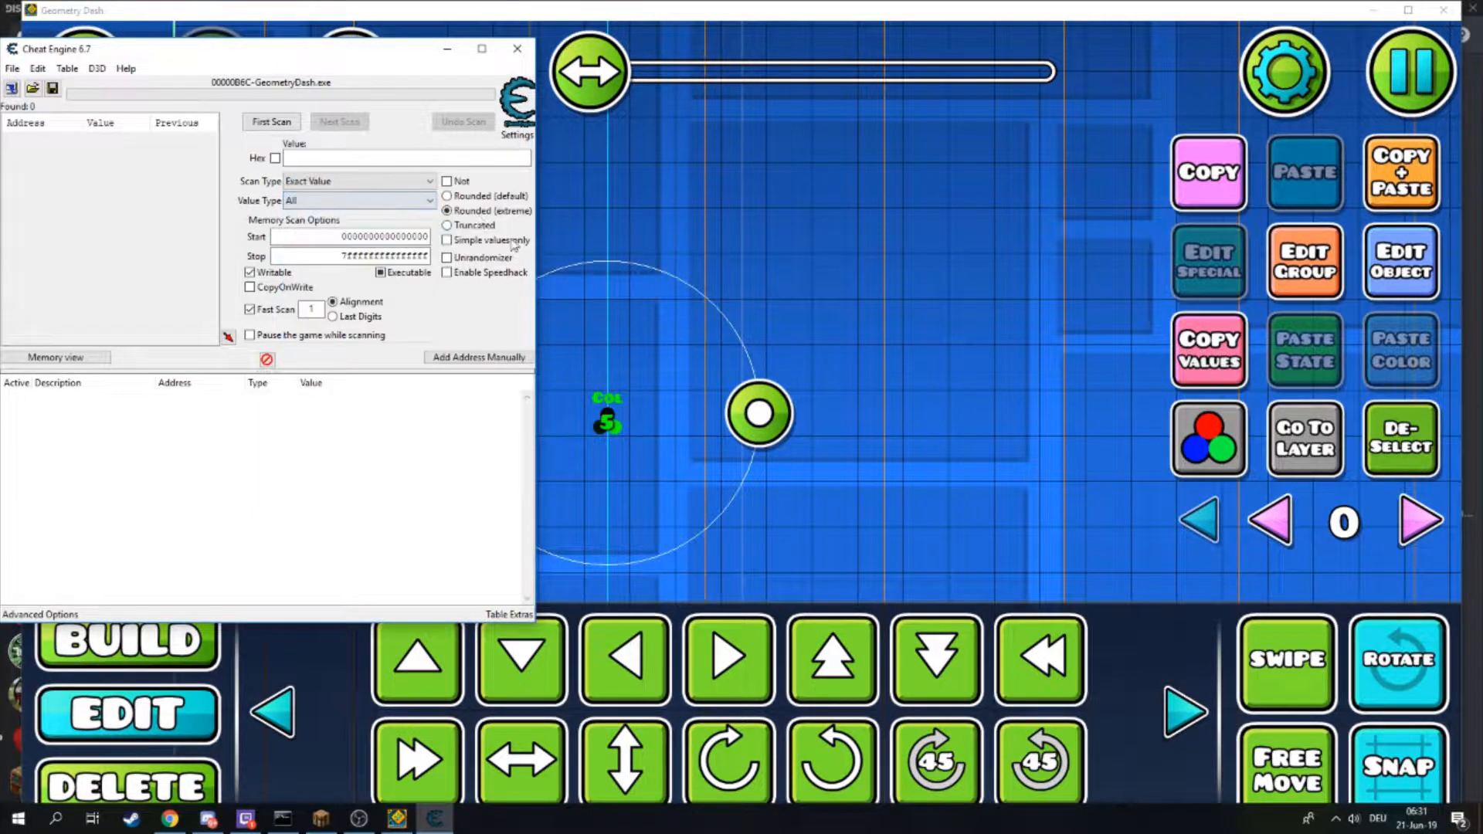
pyautogui.click(316, 200)
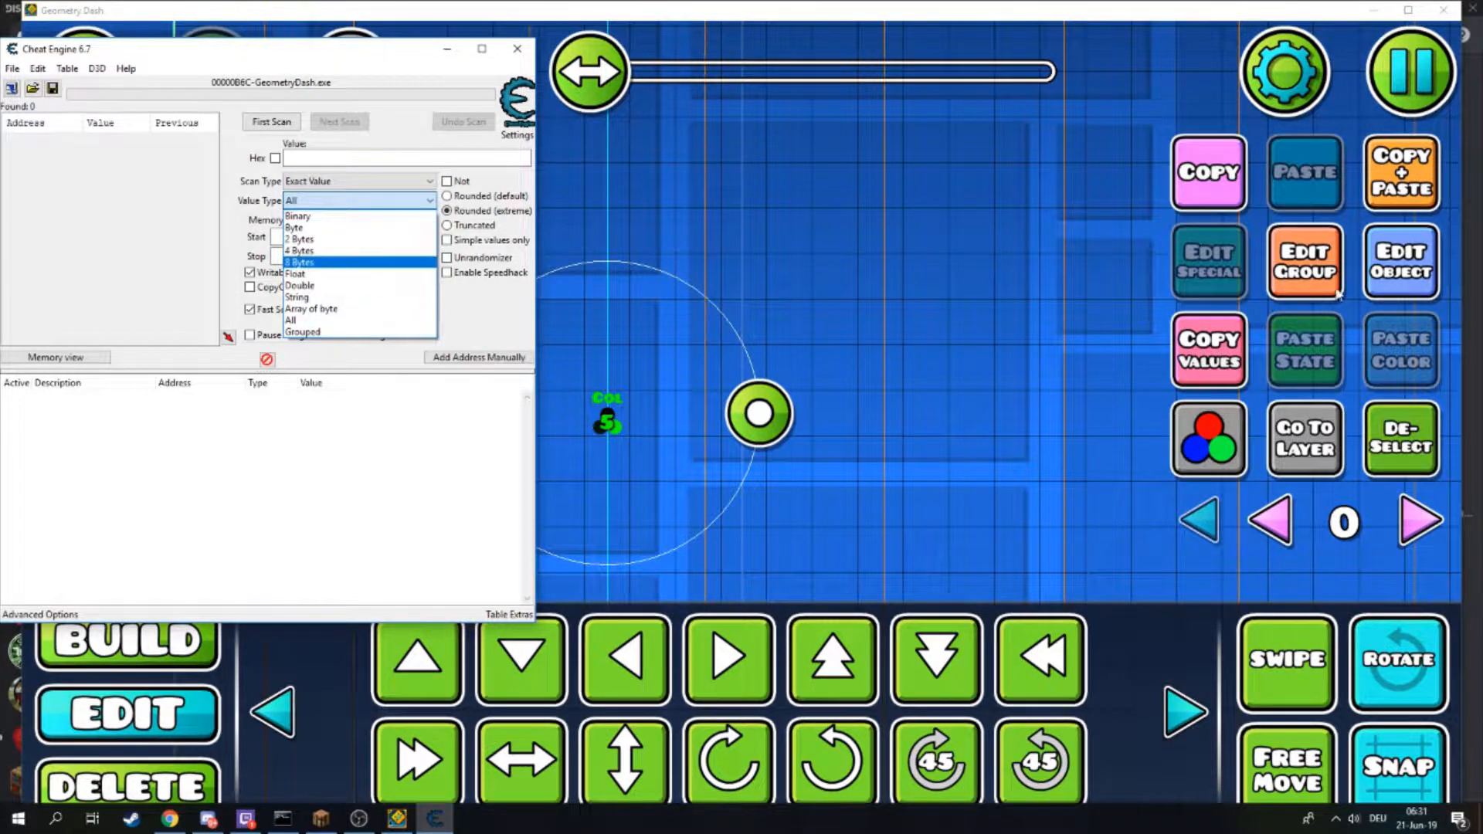
pyautogui.click(1402, 263)
pyautogui.click(435, 818)
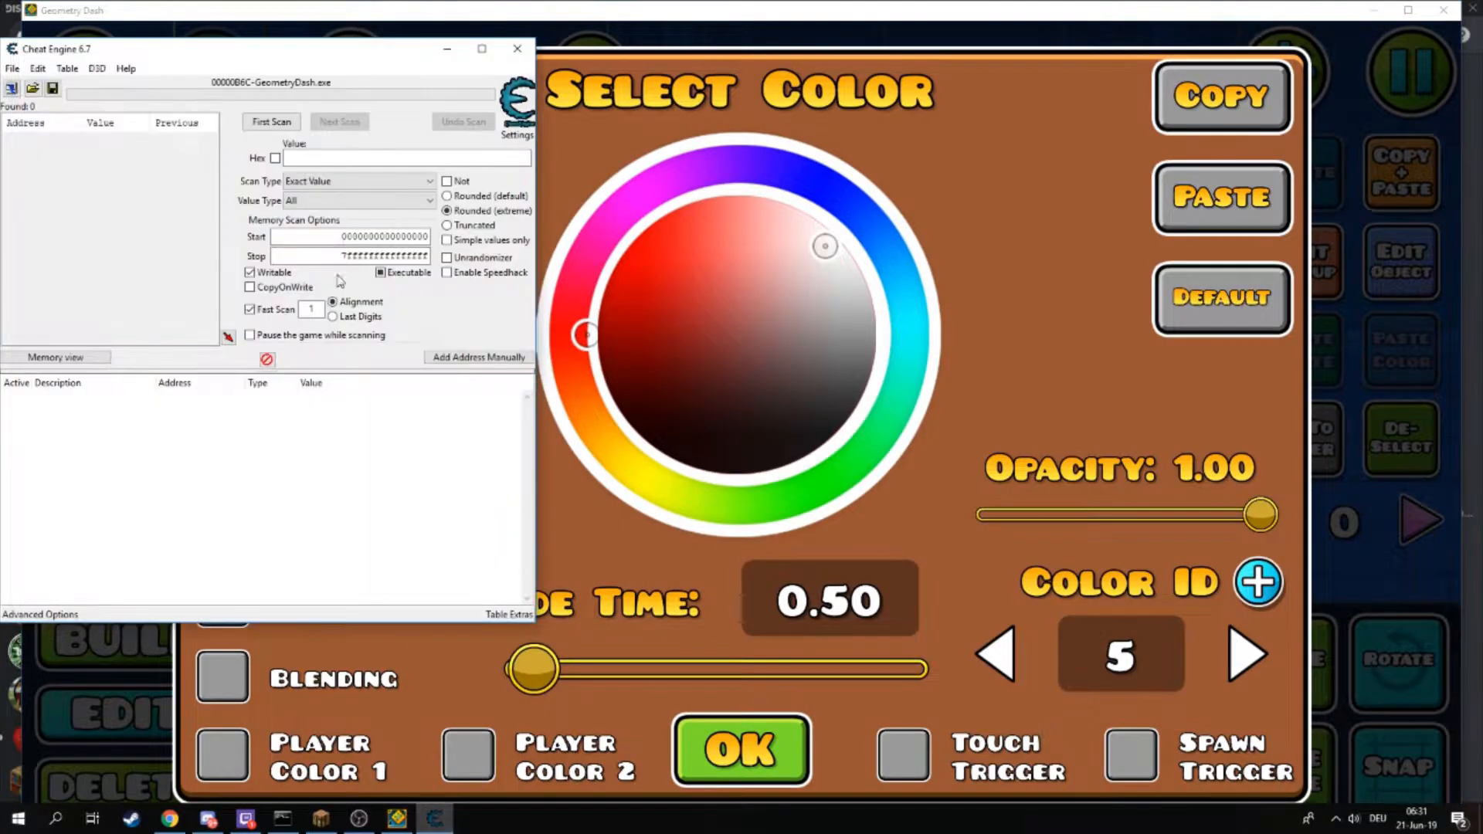
pyautogui.click(332, 200)
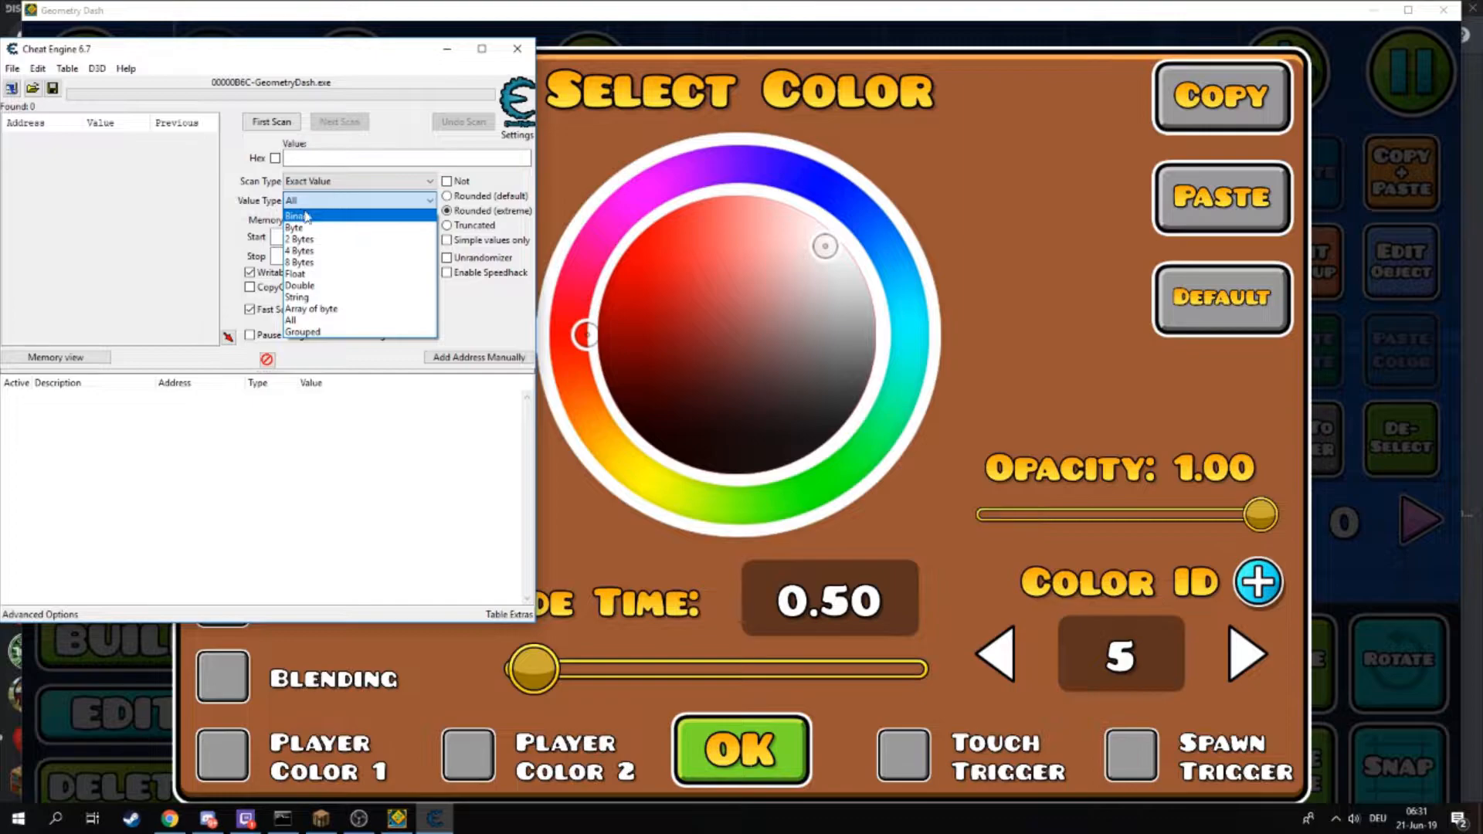
pyautogui.click(399, 322)
pyautogui.click(388, 183)
pyautogui.click(374, 244)
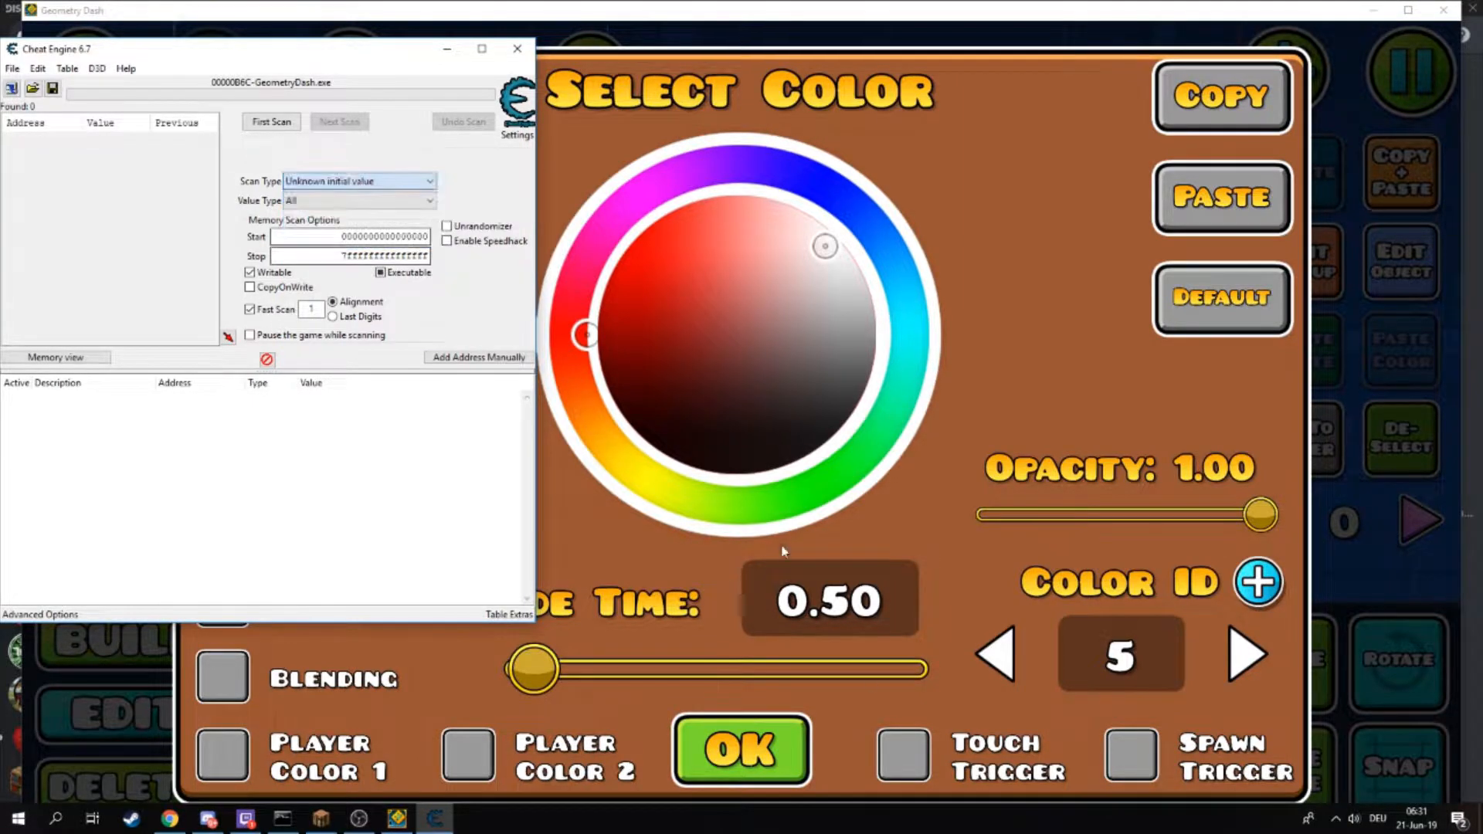
# - Close the color settings, reselect the color trigger, and run the first scan in Cheat Engine
pyautogui.click(756, 772)
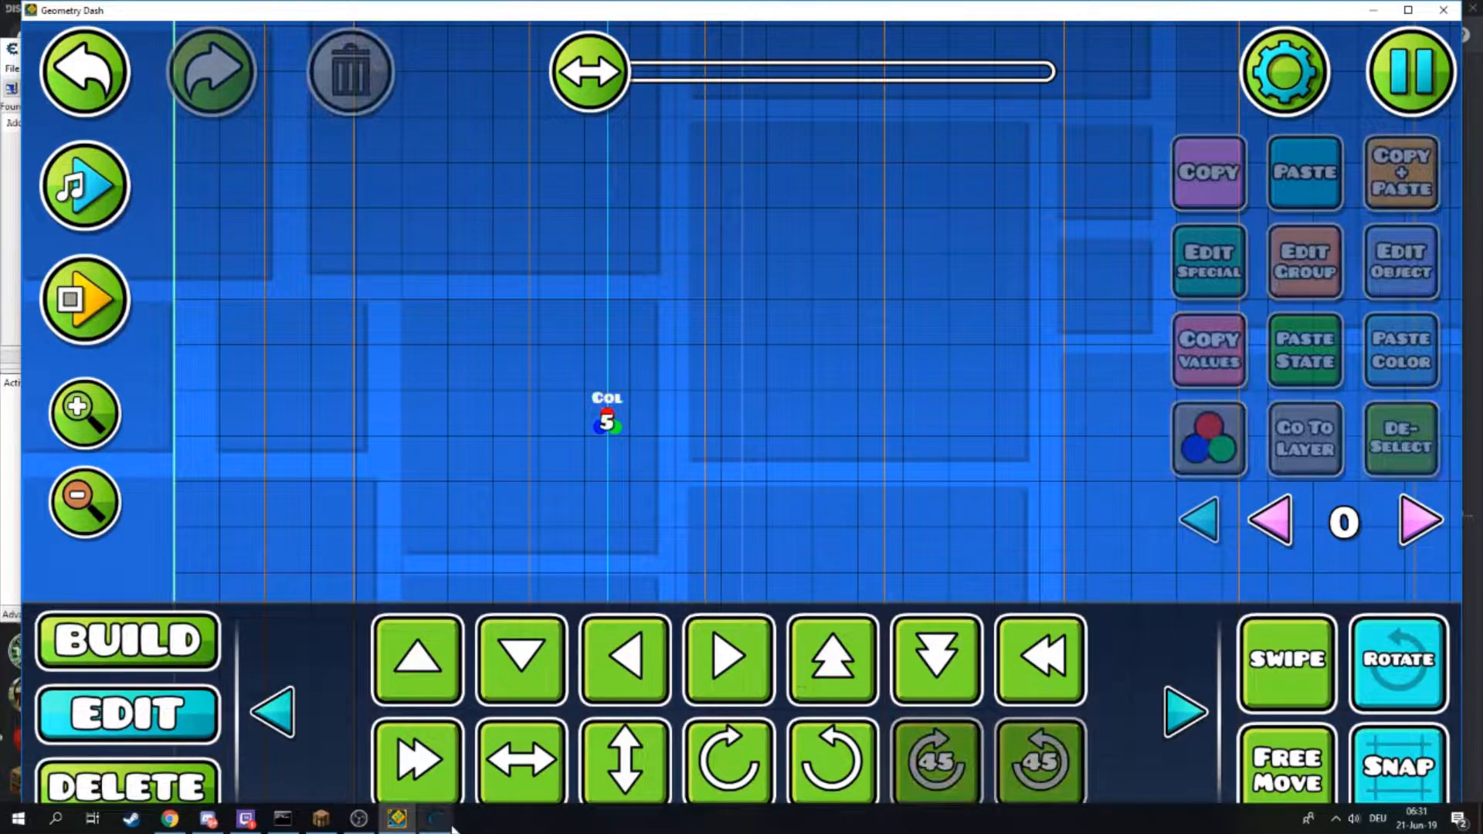
pyautogui.click(451, 825)
pyautogui.click(609, 421)
pyautogui.click(1418, 273)
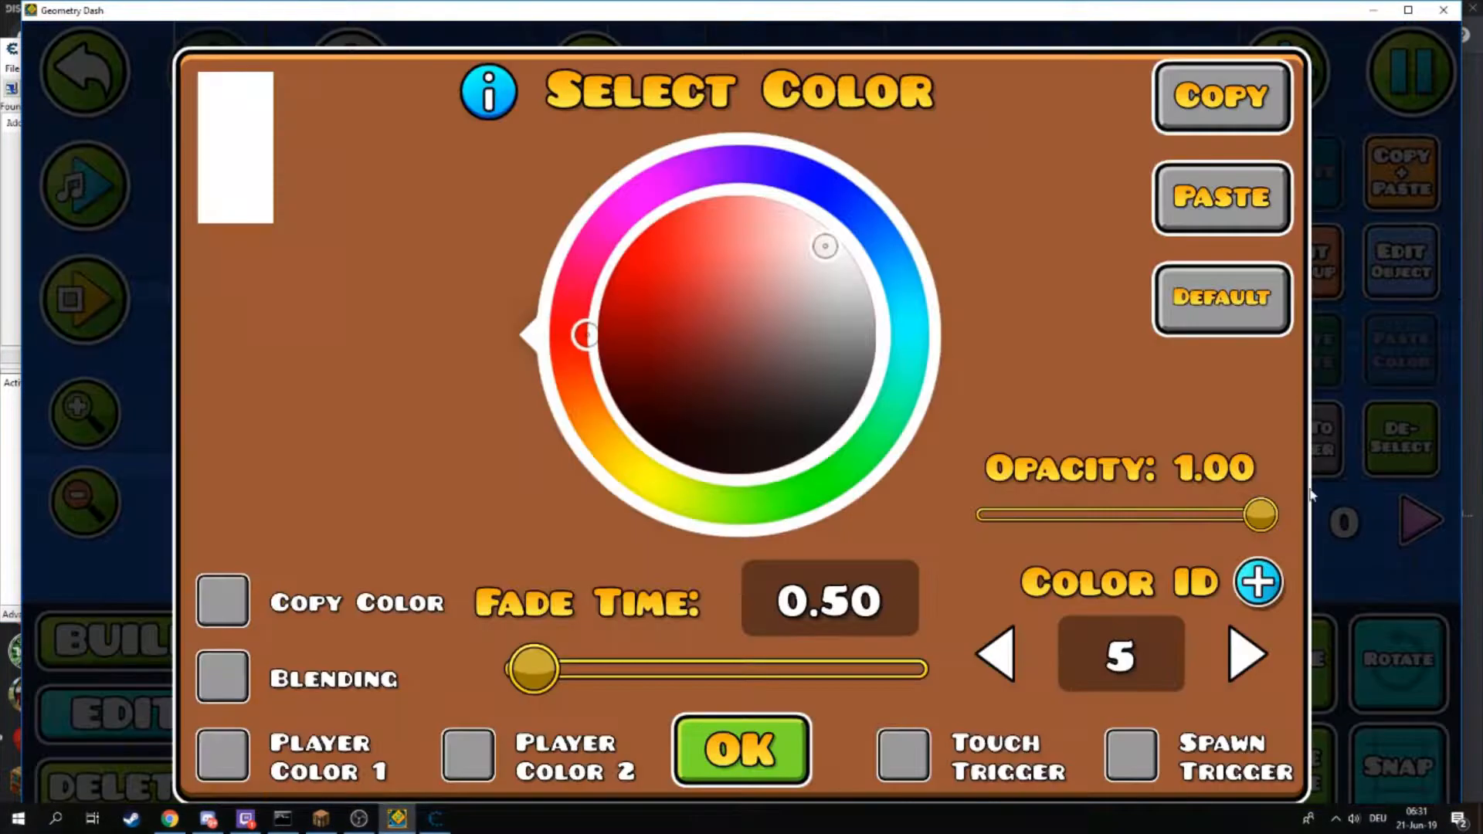
pyautogui.click(726, 721)
pyautogui.click(435, 819)
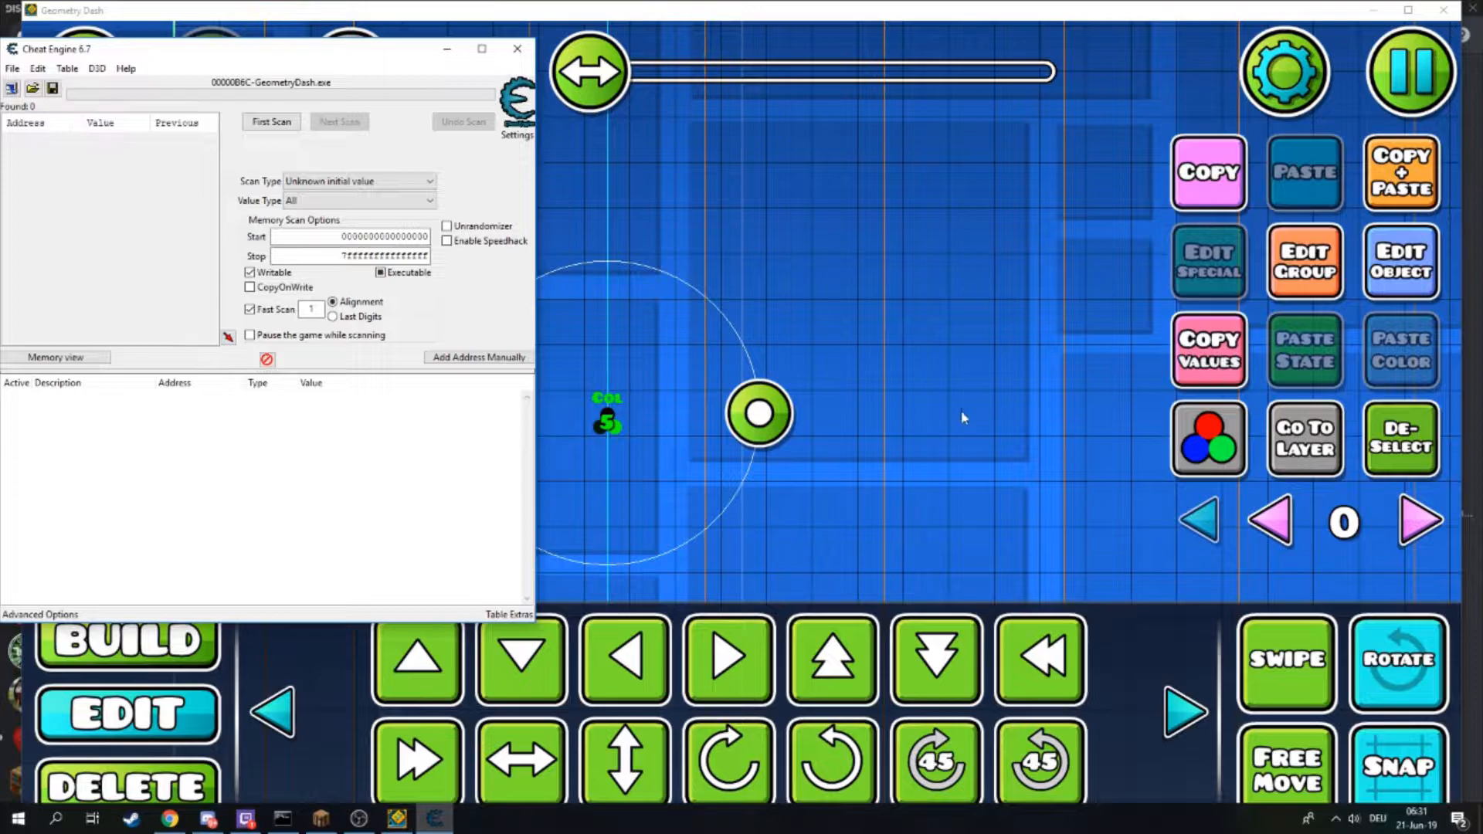
pyautogui.click(271, 122)
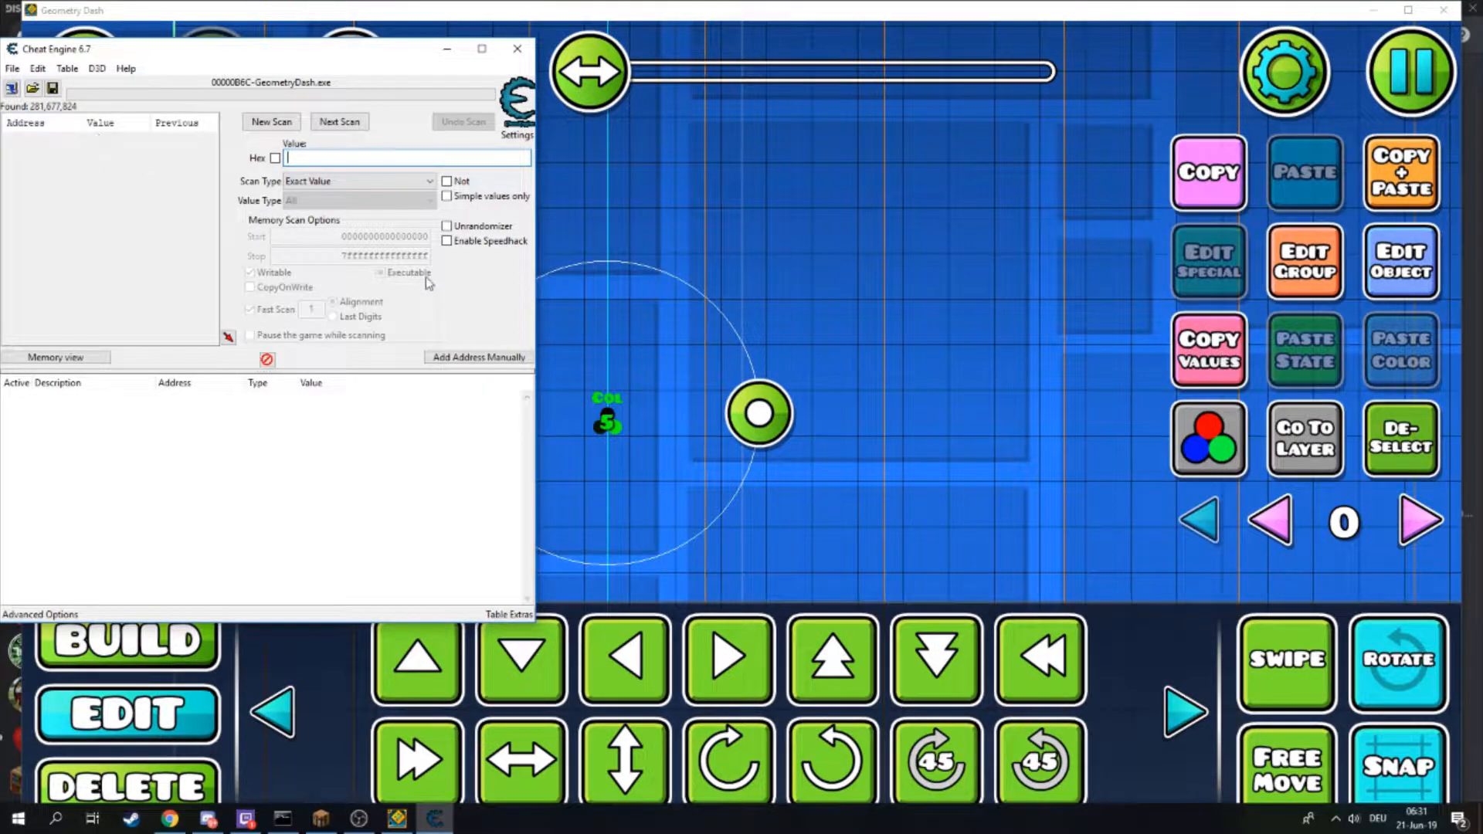
# - Increase the color trigger's Color ID a few steps and confirm the color settings
pyautogui.click(661, 265)
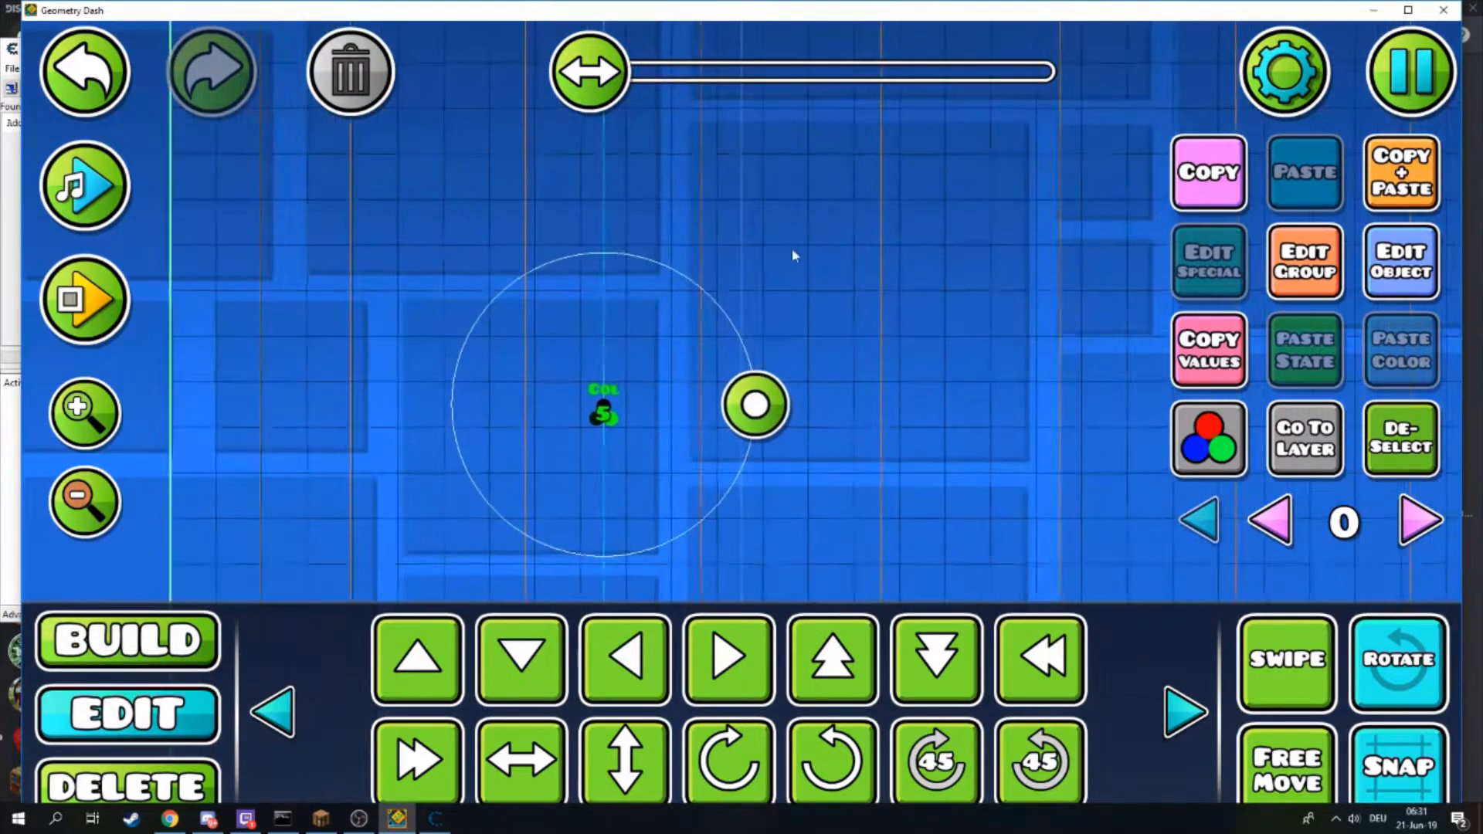
pyautogui.click(1401, 290)
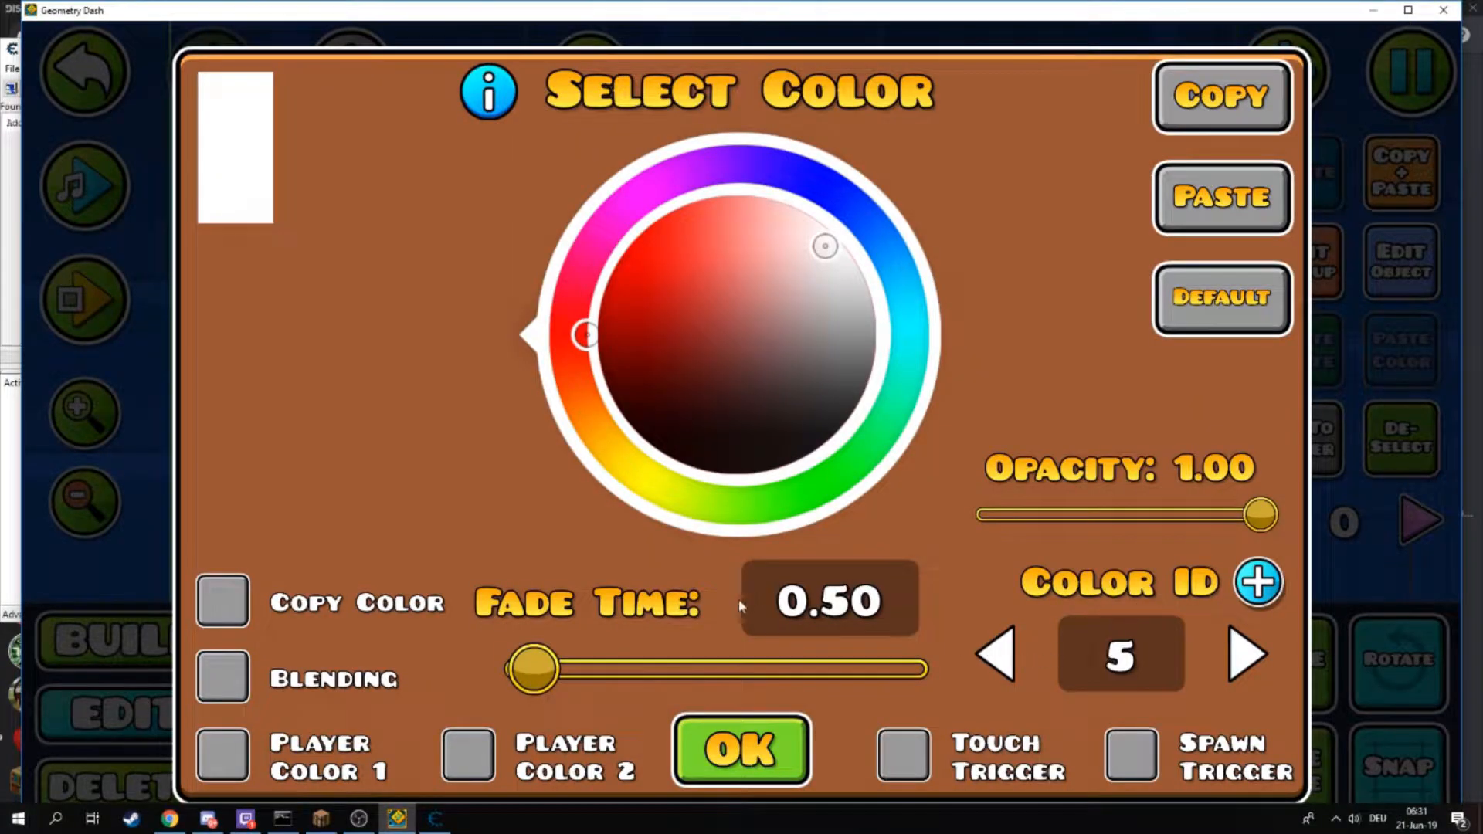
pyautogui.click(1245, 654)
pyautogui.click(1245, 654)
pyautogui.click(1245, 655)
pyautogui.click(738, 749)
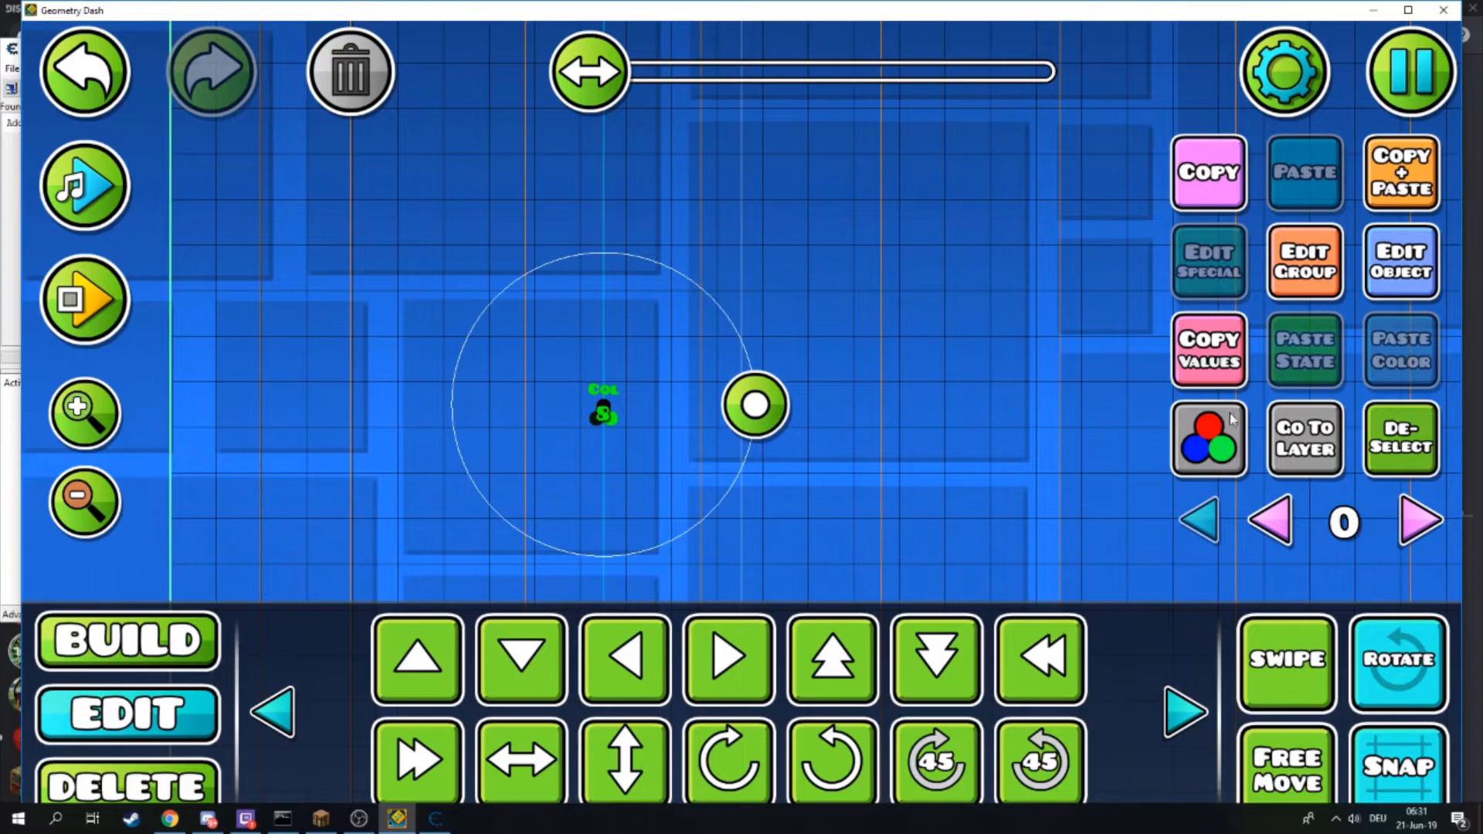
# - Run a next scan for increased values and scroll through the results list
pyautogui.click(434, 819)
pyautogui.click(325, 181)
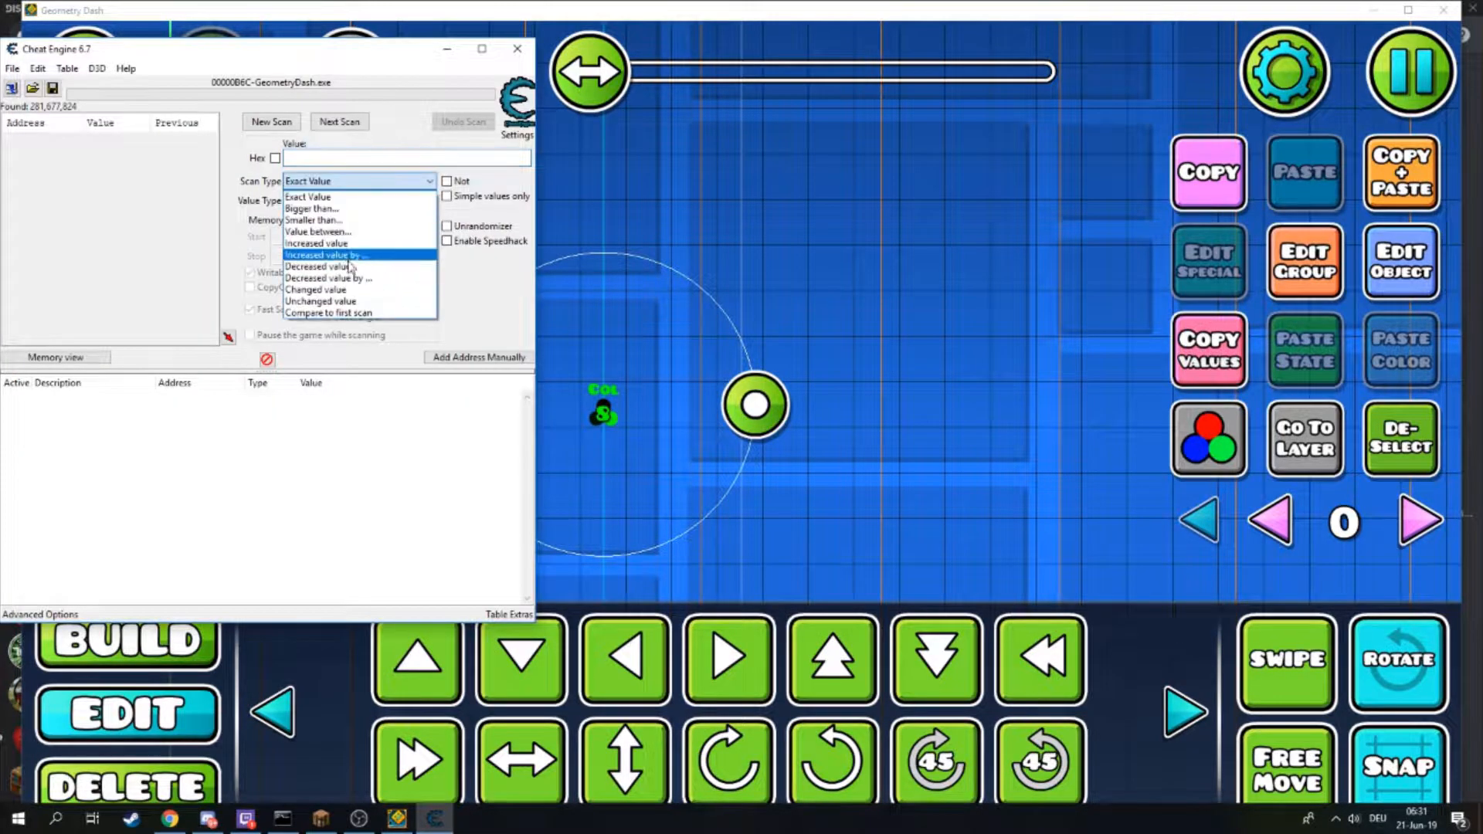
pyautogui.click(357, 236)
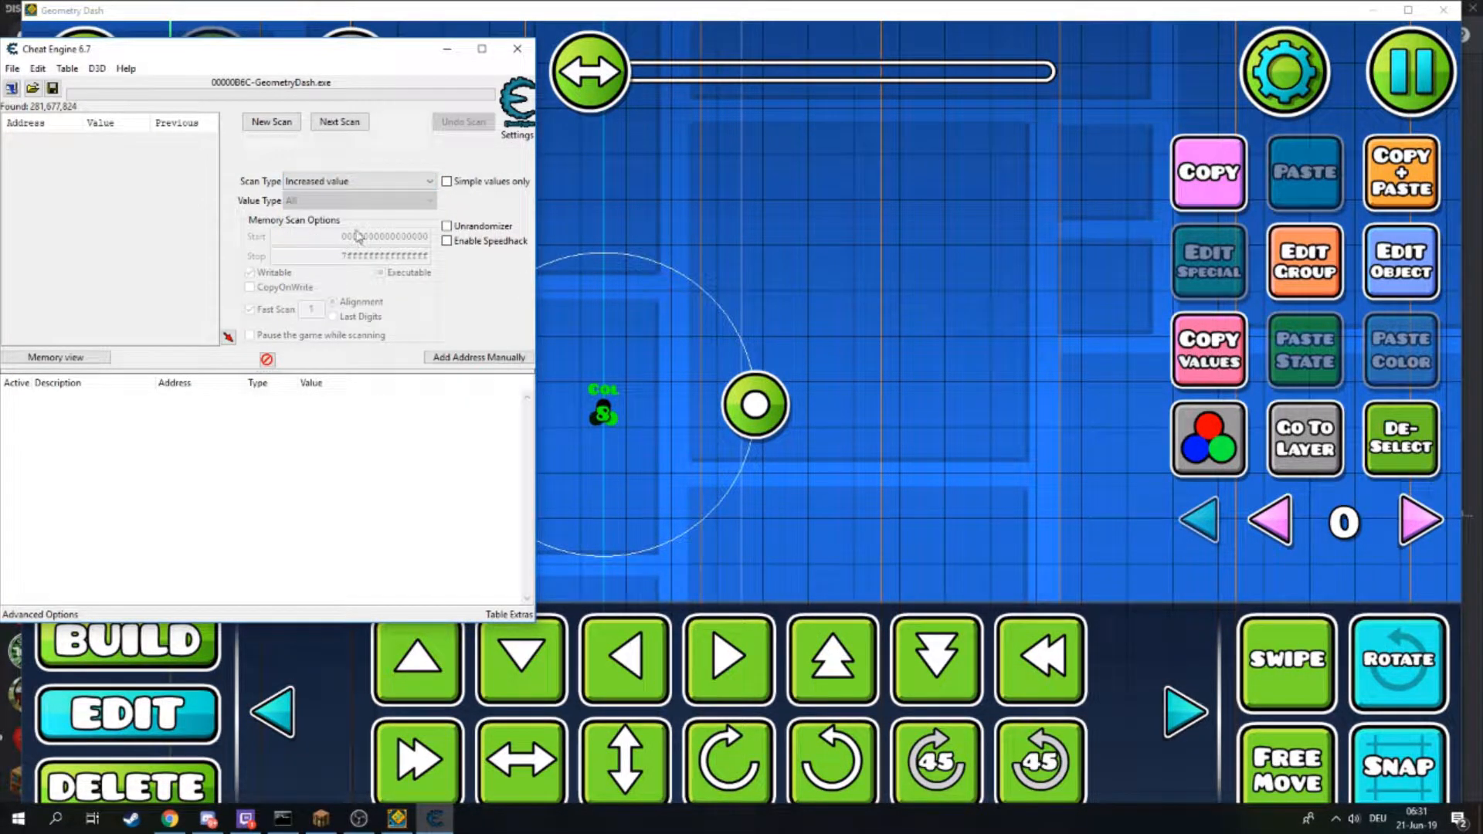
pyautogui.click(328, 126)
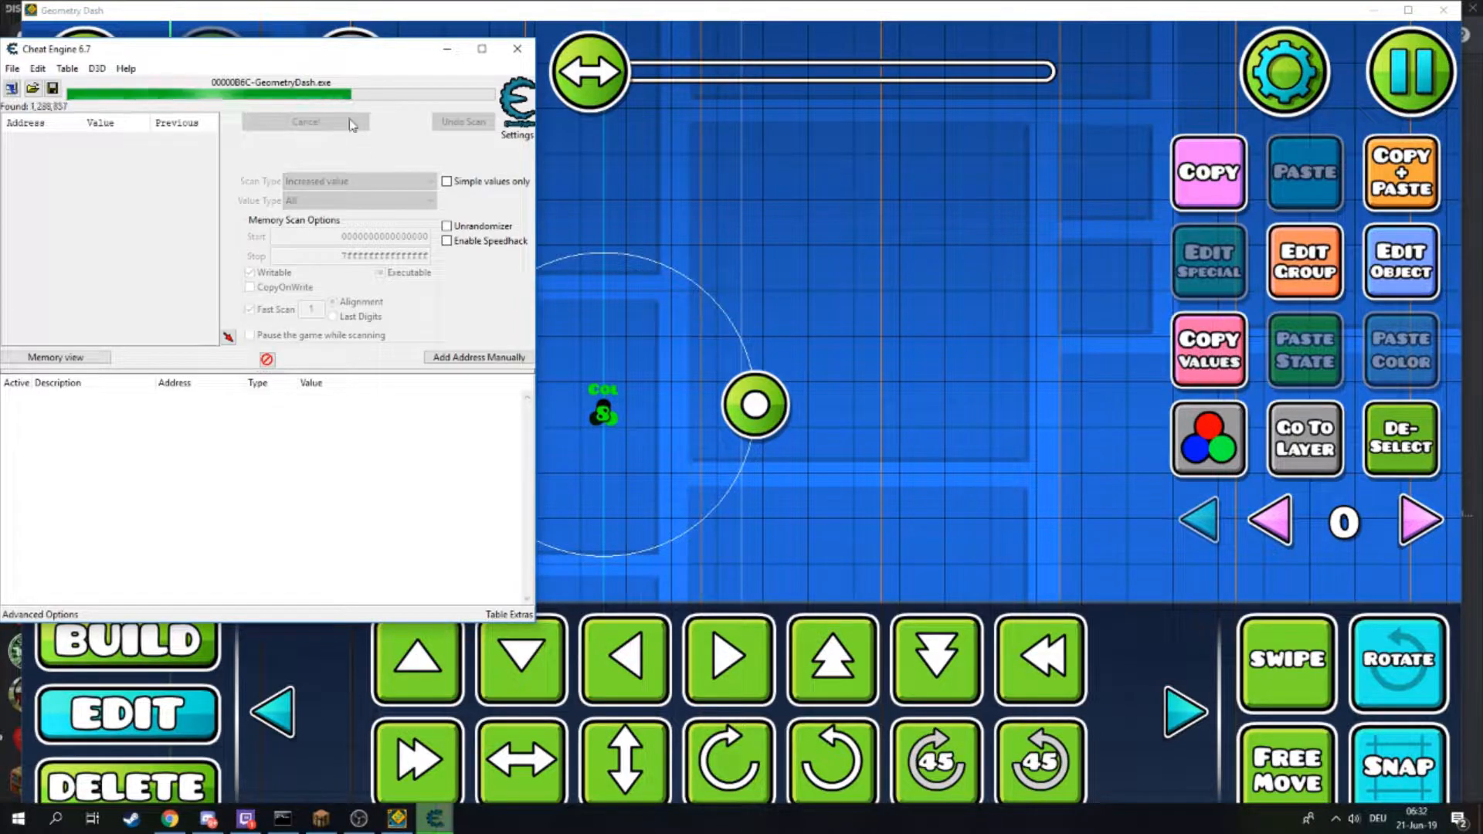
pyautogui.moveTo(212, 136)
pyautogui.mouseDown()
pyautogui.moveTo(216, 160)
pyautogui.moveTo(212, 130)
pyautogui.mouseUp()
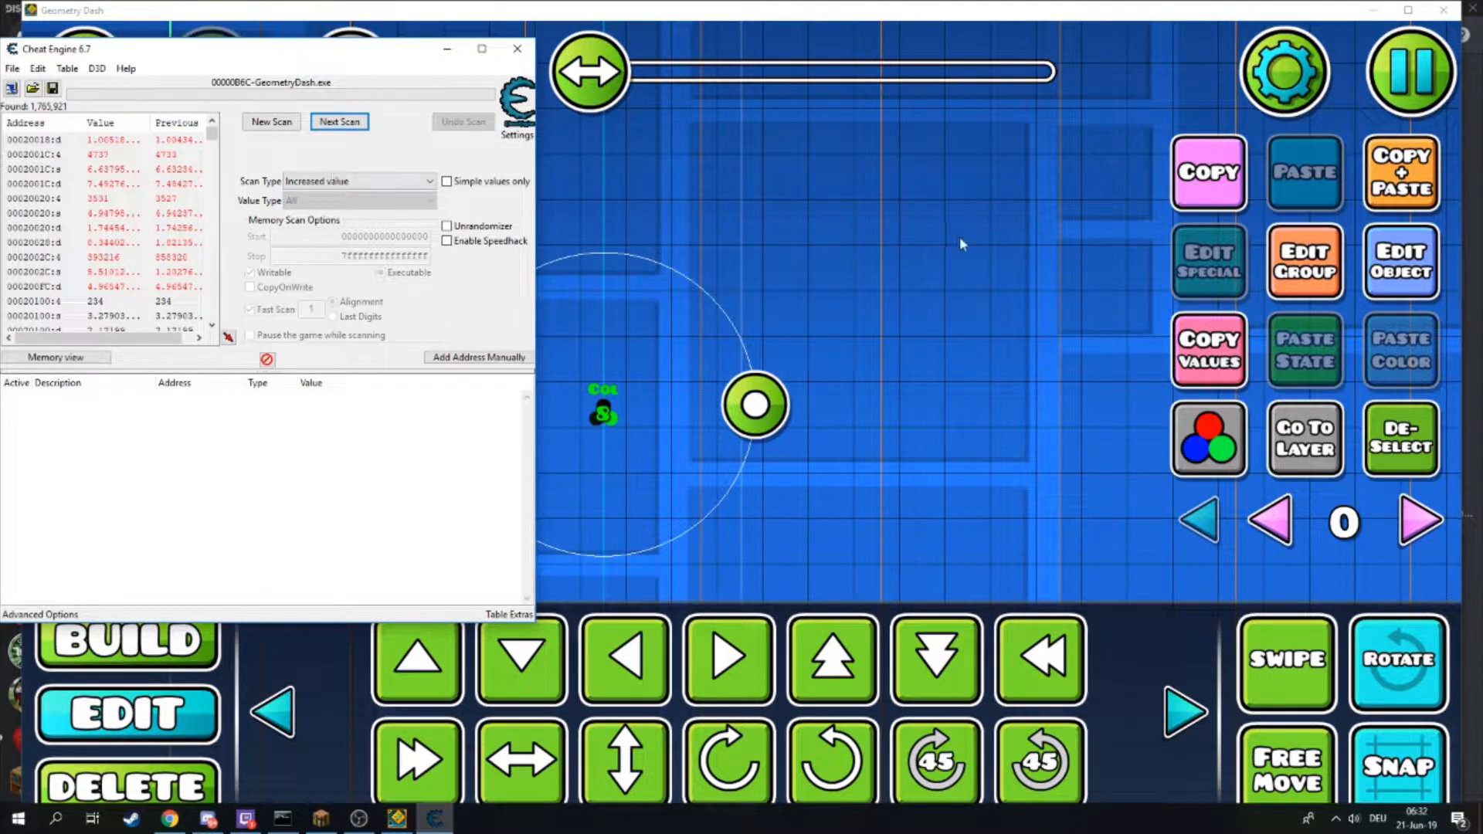
# - Raise the color trigger's Color ID to 10 and rescan for increased values
pyautogui.click(1406, 261)
pyautogui.click(1260, 645)
pyautogui.click(1260, 645)
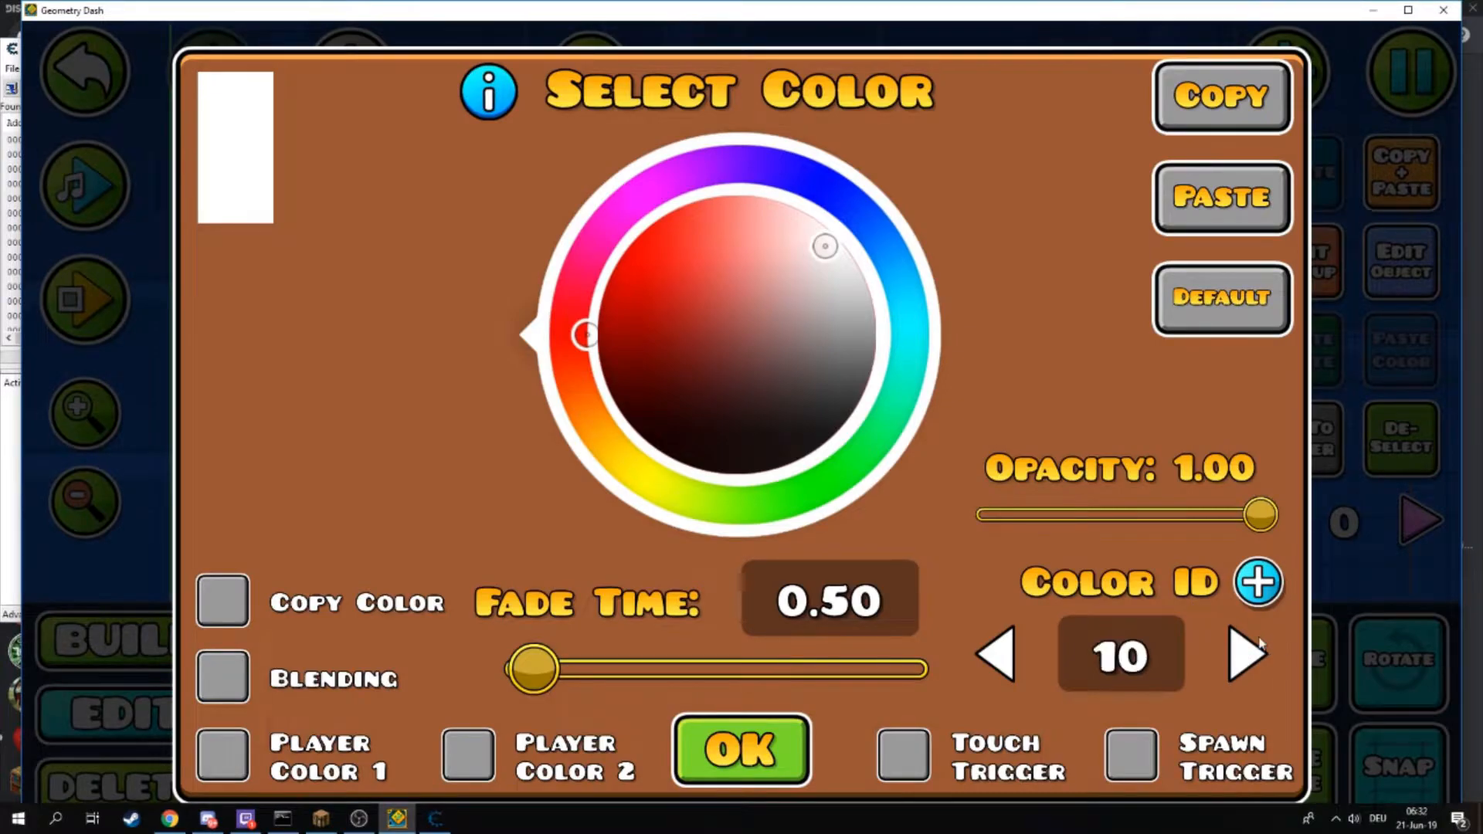
pyautogui.click(791, 731)
pyautogui.click(435, 818)
pyautogui.click(346, 125)
pyautogui.moveTo(794, 212); pyautogui.dragTo(826, 189)
pyautogui.click(1415, 468)
pyautogui.moveTo(620, 397)
pyautogui.mouseDown()
pyautogui.moveTo(424, 248)
pyautogui.moveTo(620, 414)
pyautogui.mouseUp()
pyautogui.click(645, 390)
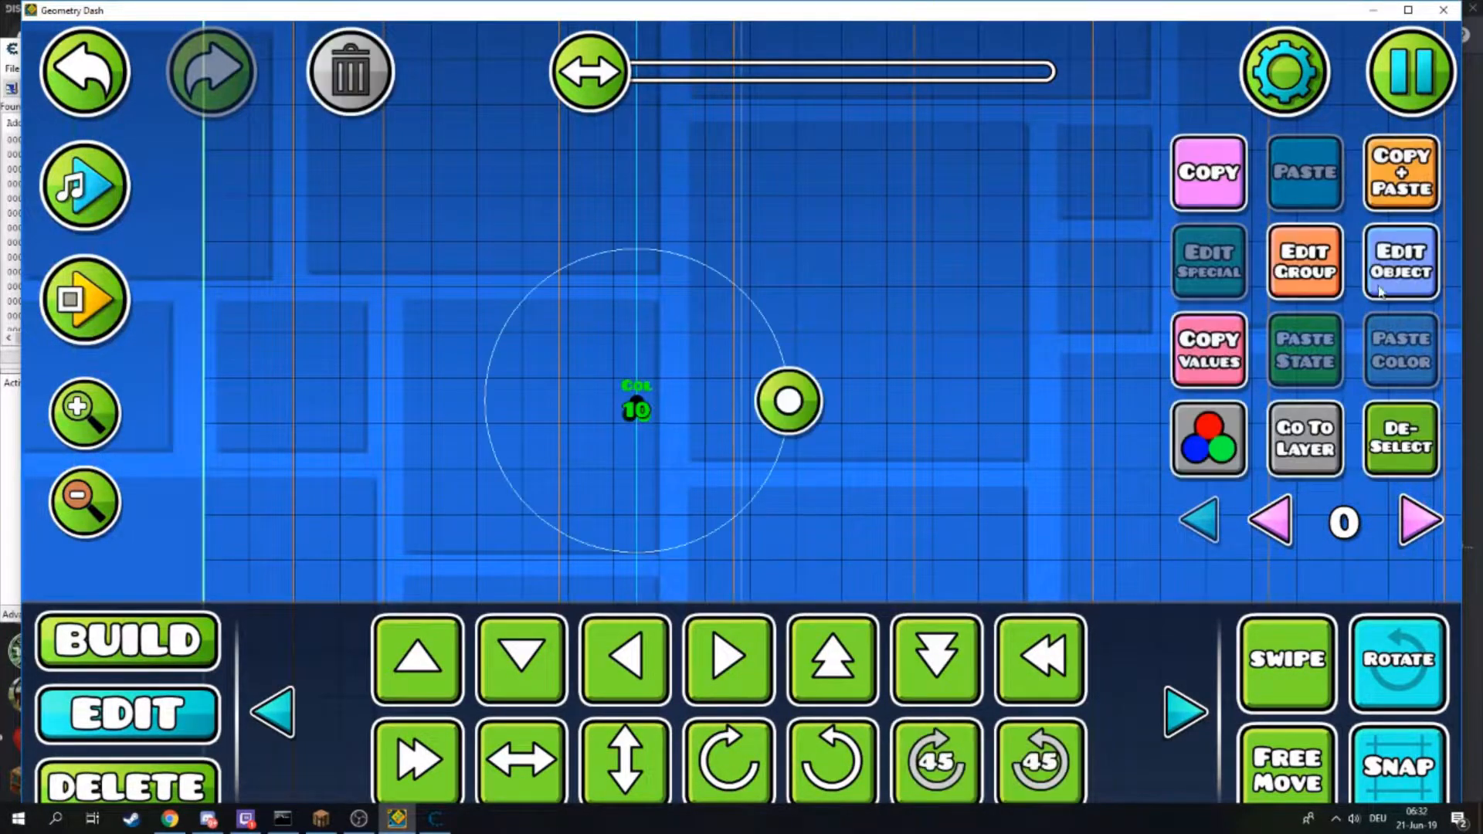
pyautogui.click(1394, 267)
pyautogui.click(791, 730)
pyautogui.click(1414, 448)
pyautogui.click(445, 823)
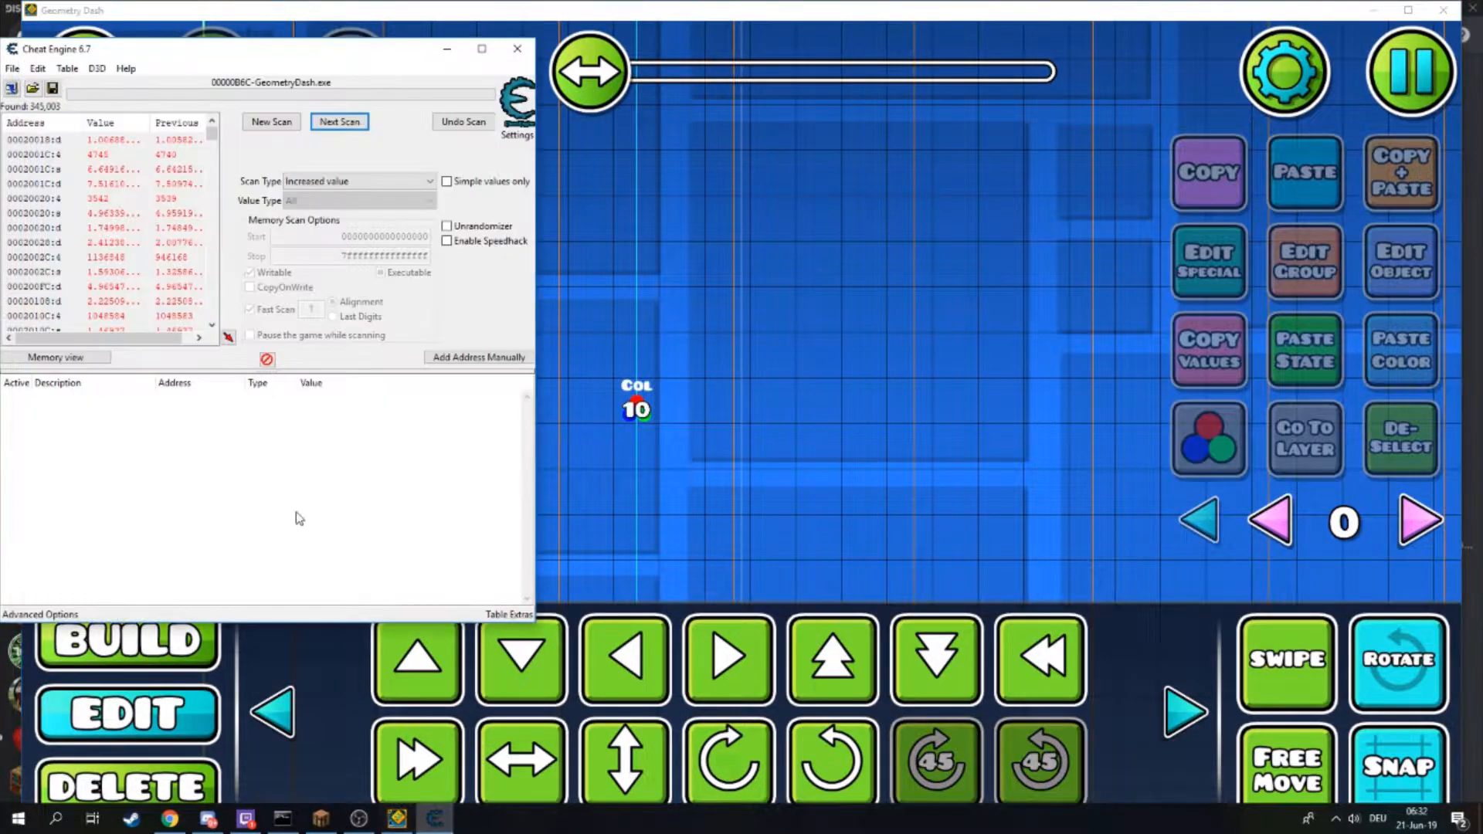
# - Run a next scan for unchanged values
pyautogui.click(344, 181)
pyautogui.click(332, 309)
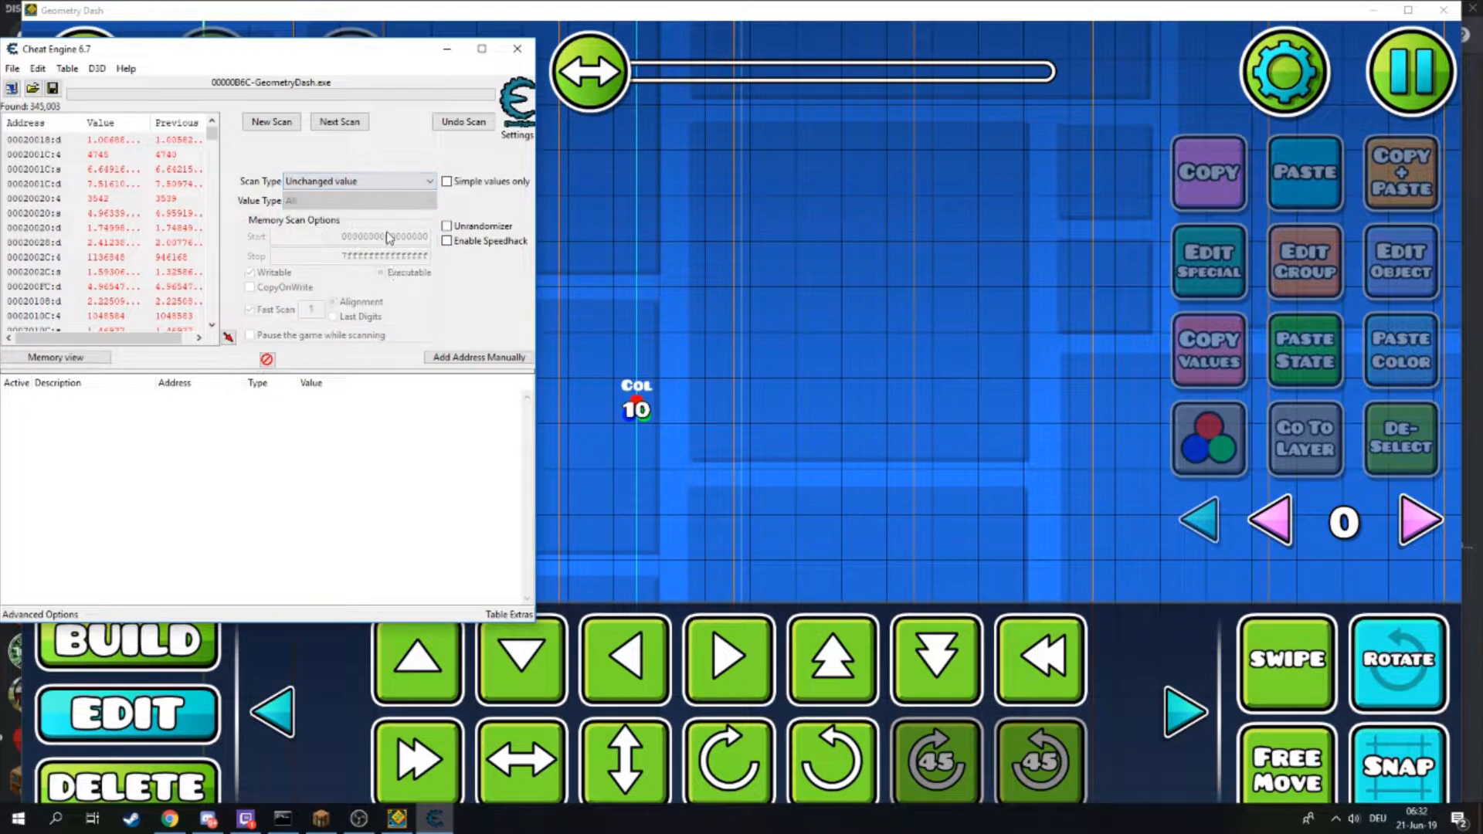
pyautogui.click(348, 124)
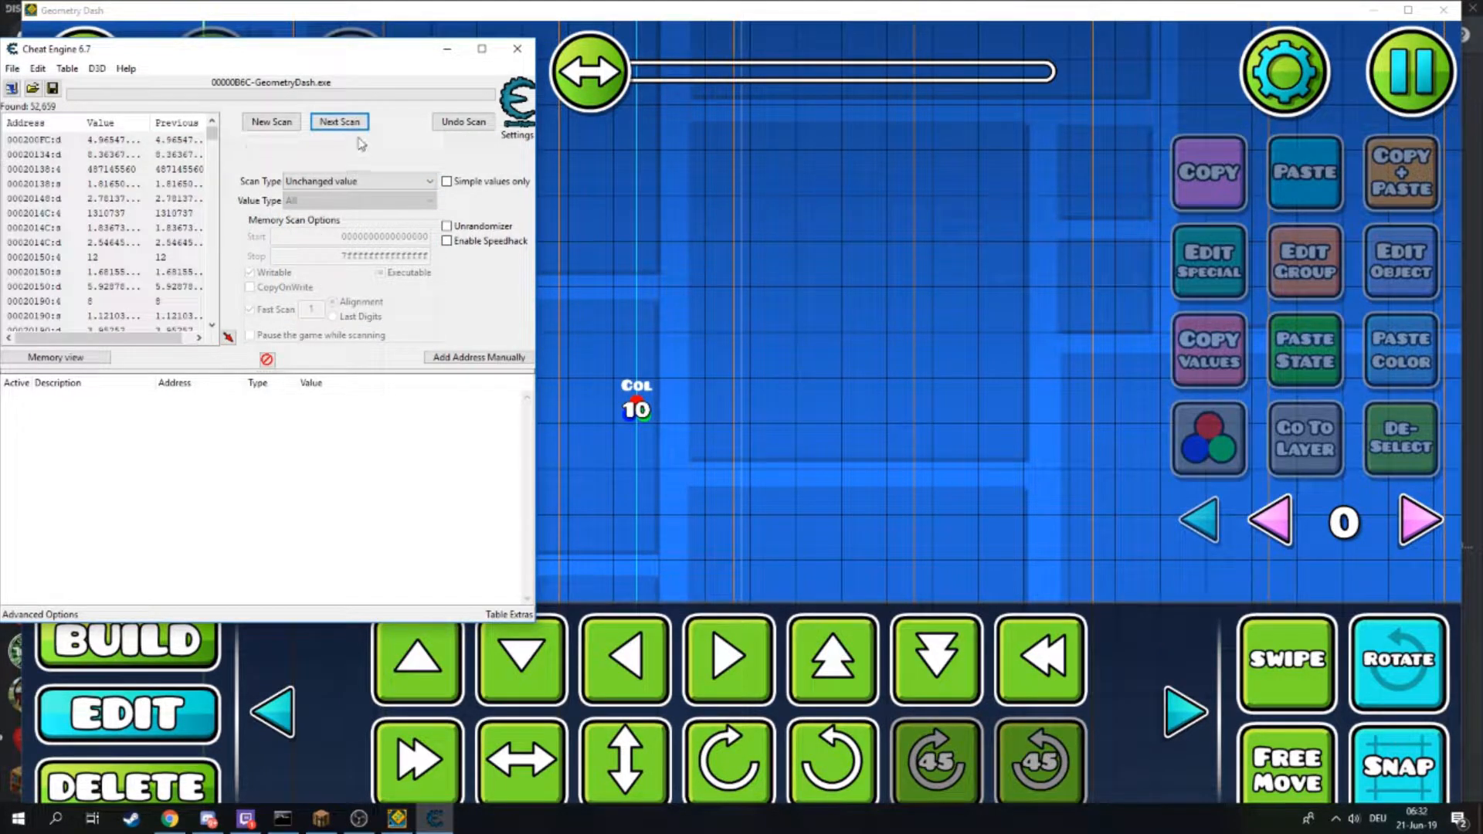
# - Repeat the unchanged-value scan several times to narrow down the results
pyautogui.moveTo(859, 317); pyautogui.dragTo(804, 447)
pyautogui.click(436, 821)
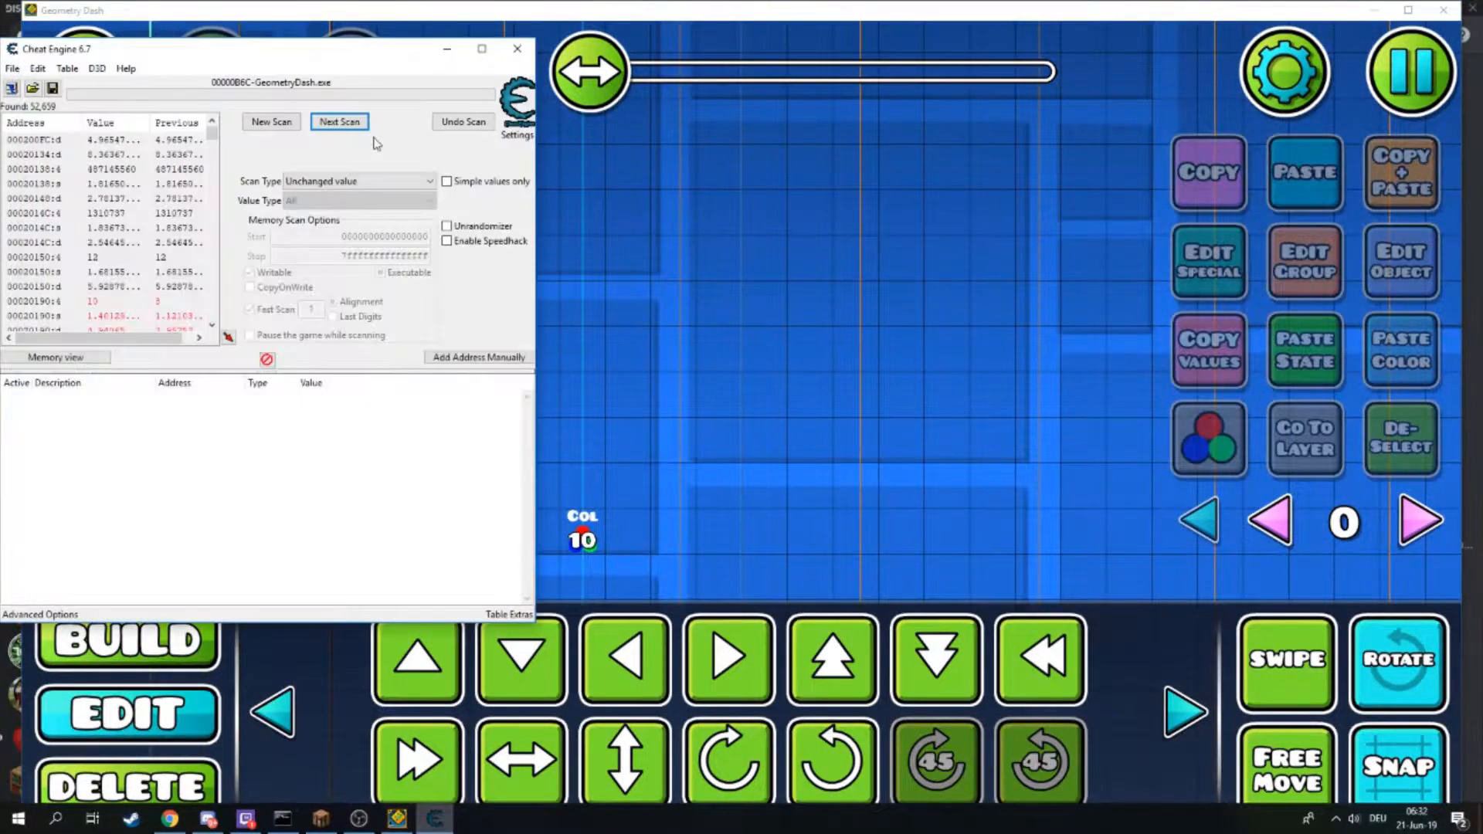
pyautogui.click(346, 125)
pyautogui.click(355, 132)
pyautogui.click(359, 129)
pyautogui.click(362, 127)
pyautogui.click(363, 129)
pyautogui.click(364, 132)
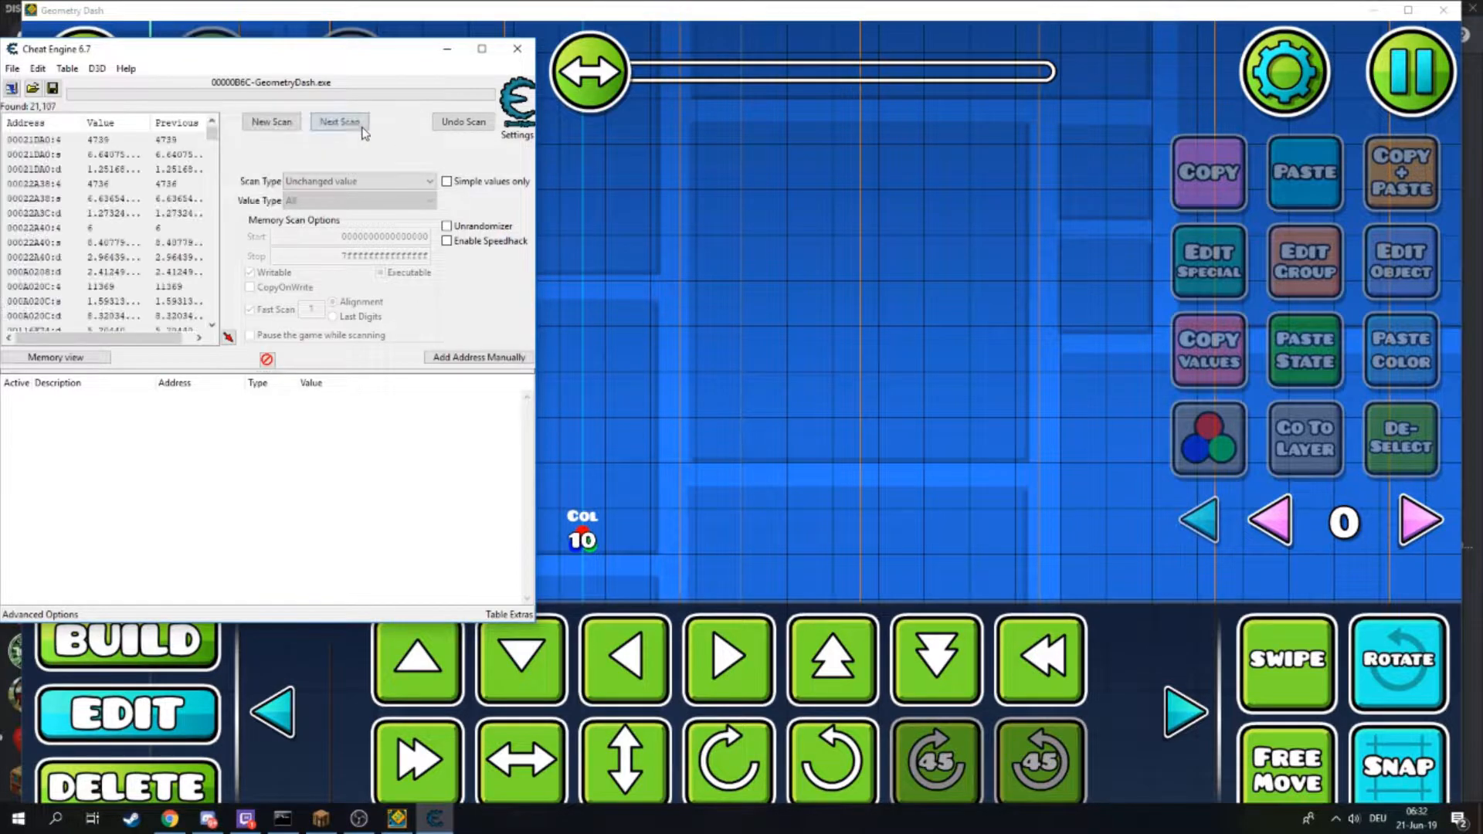
# - Rescan for unchanged values, then lower the color trigger's Color ID in its edit window
pyautogui.click(355, 133)
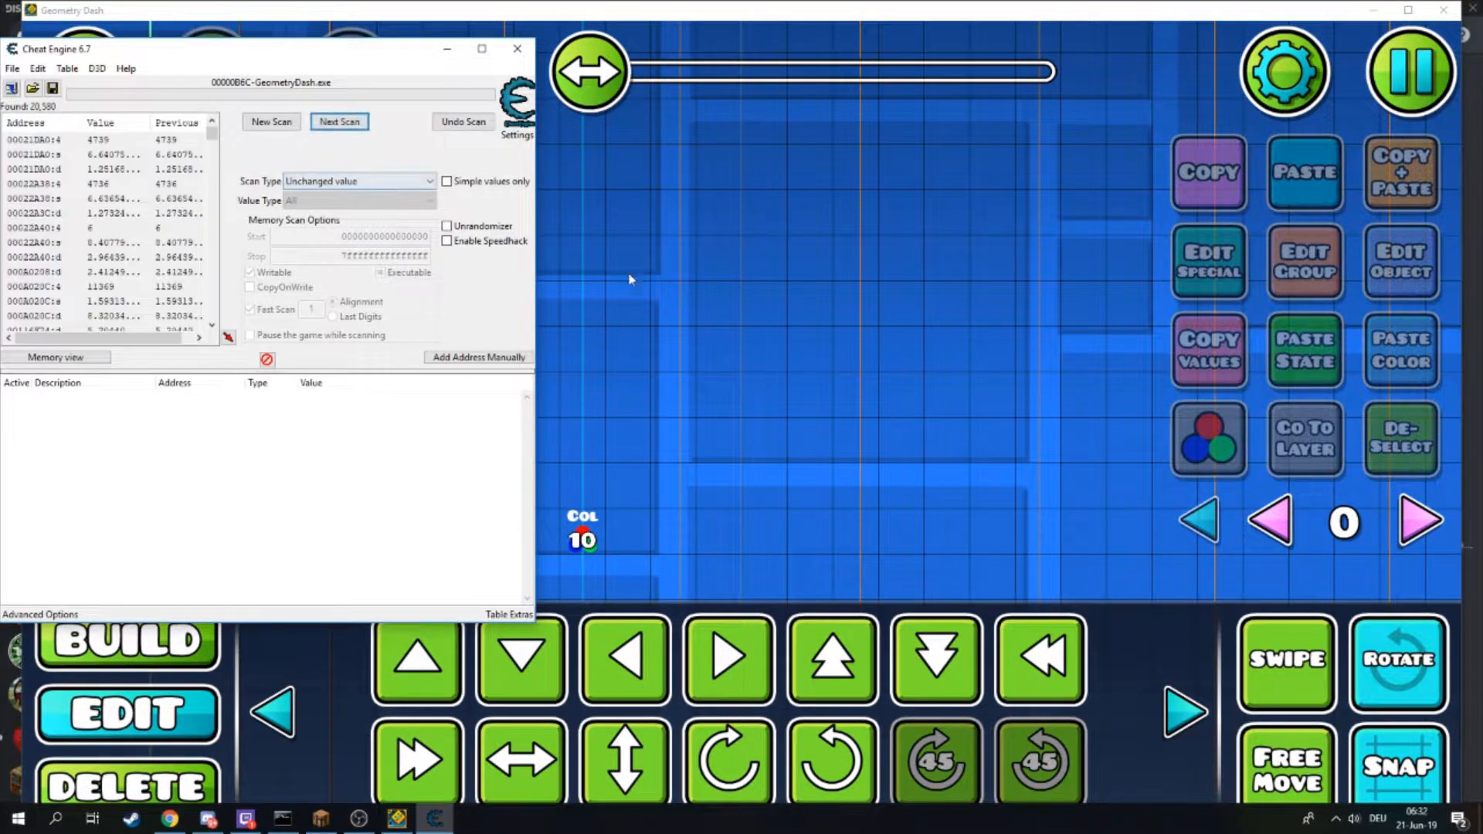
pyautogui.click(804, 261)
pyautogui.click(629, 483)
pyautogui.click(1375, 289)
pyautogui.click(993, 652)
pyautogui.click(993, 652)
pyautogui.click(993, 652)
pyautogui.click(993, 652)
pyautogui.click(742, 748)
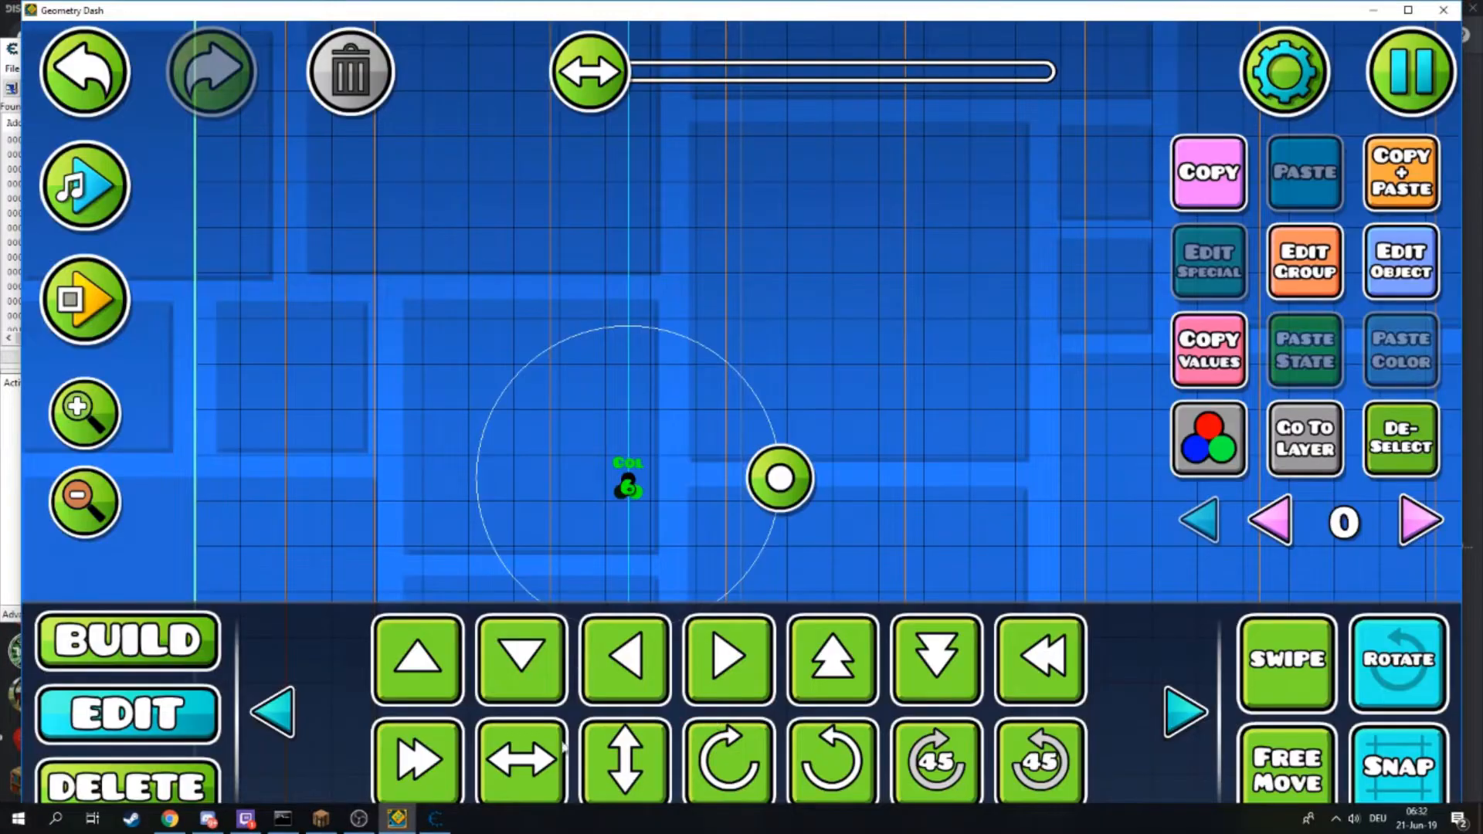
# - Run a next scan for decreased values in Cheat Engine
pyautogui.click(435, 819)
pyautogui.click(352, 181)
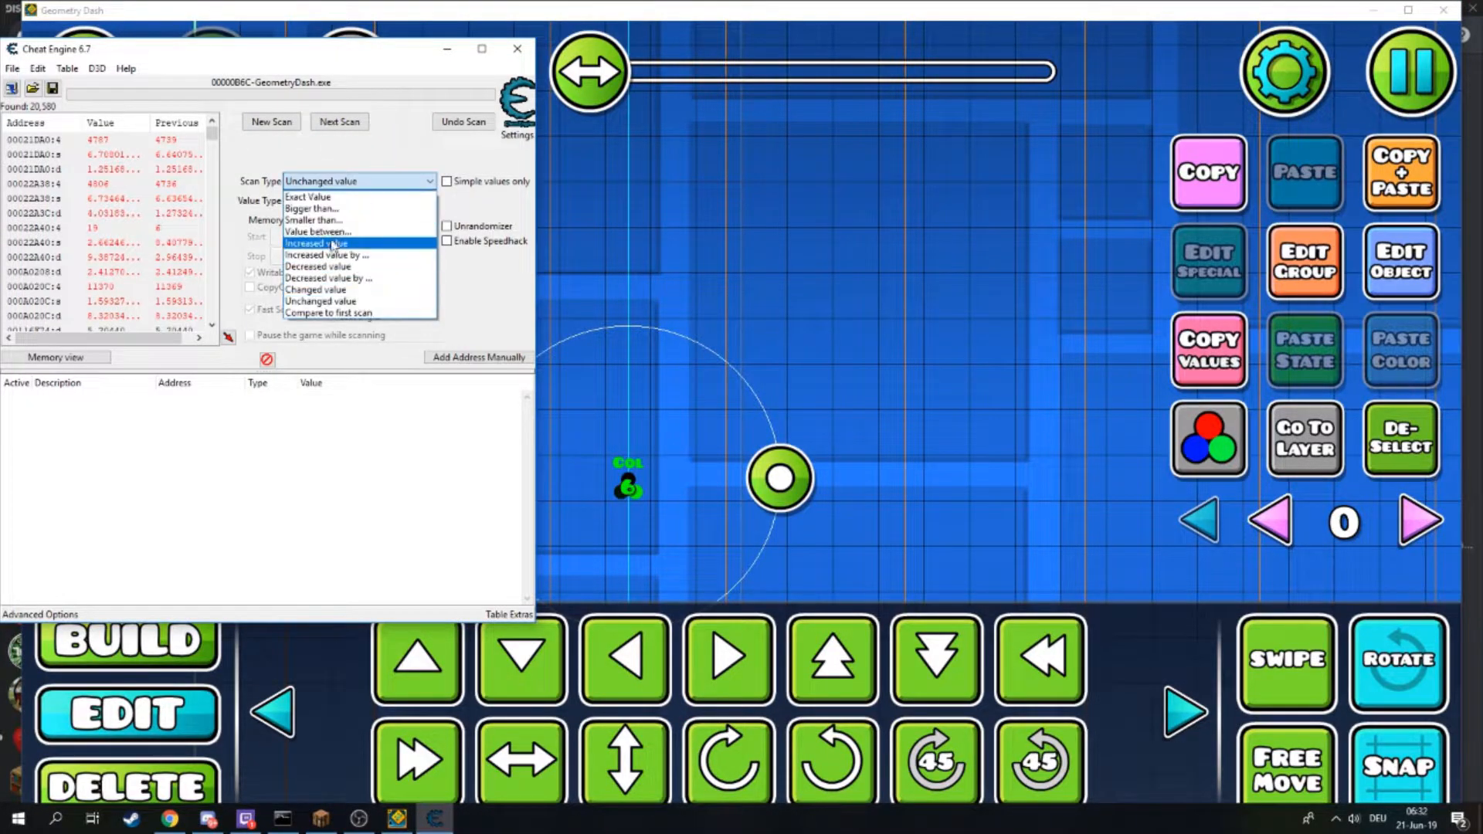
pyautogui.click(347, 267)
pyautogui.click(360, 122)
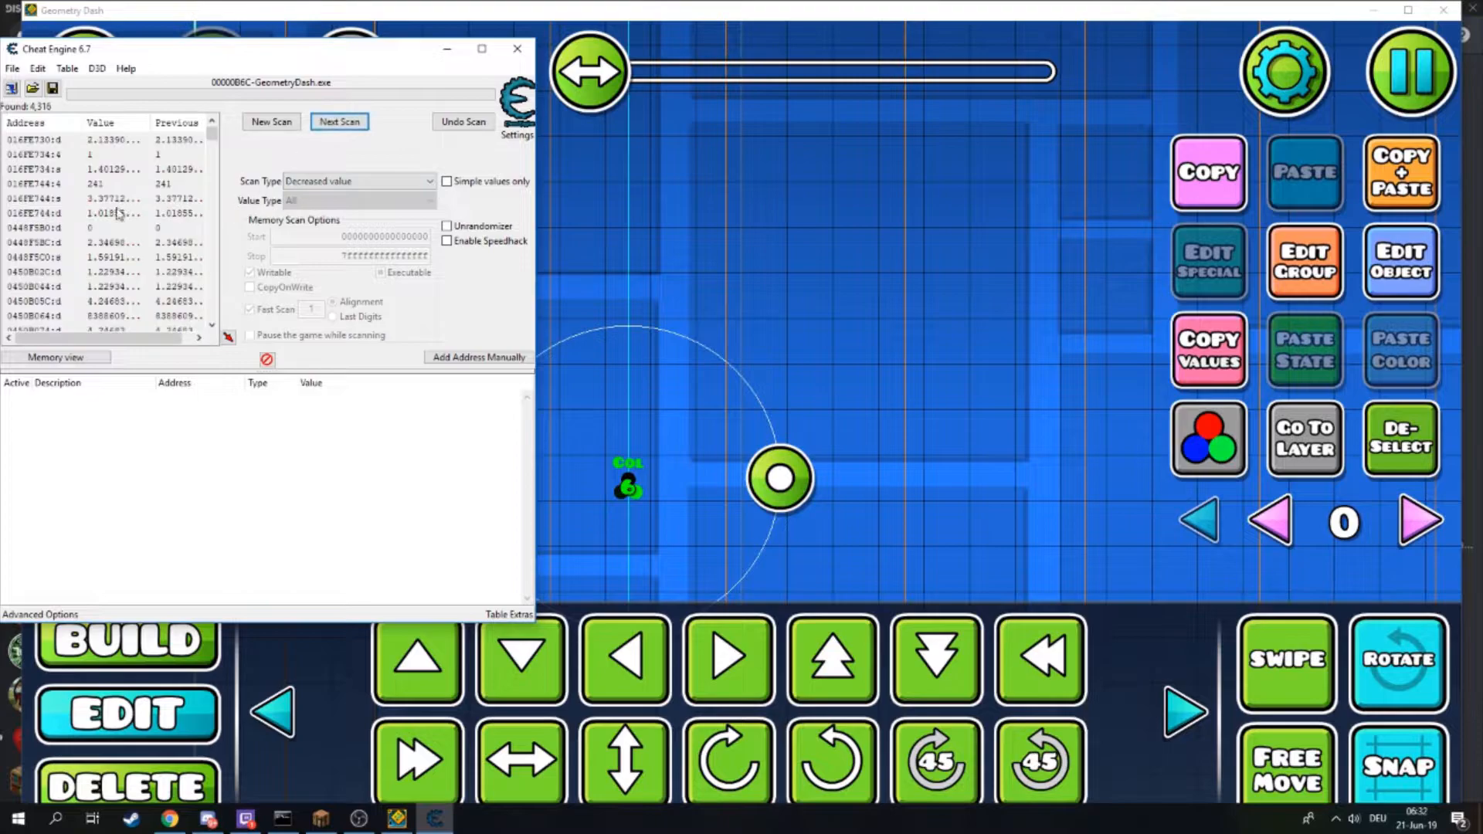
# - Deselect and reselect the color trigger, then open and confirm its settings without changes
pyautogui.moveTo(748, 273)
pyautogui.mouseDown()
pyautogui.moveTo(735, 259)
pyautogui.moveTo(755, 261)
pyautogui.mouseUp()
pyautogui.click(1378, 436)
pyautogui.moveTo(665, 463); pyautogui.dragTo(638, 323)
pyautogui.click(624, 327)
pyautogui.click(1377, 247)
pyautogui.click(780, 745)
pyautogui.moveTo(679, 460); pyautogui.dragTo(707, 525)
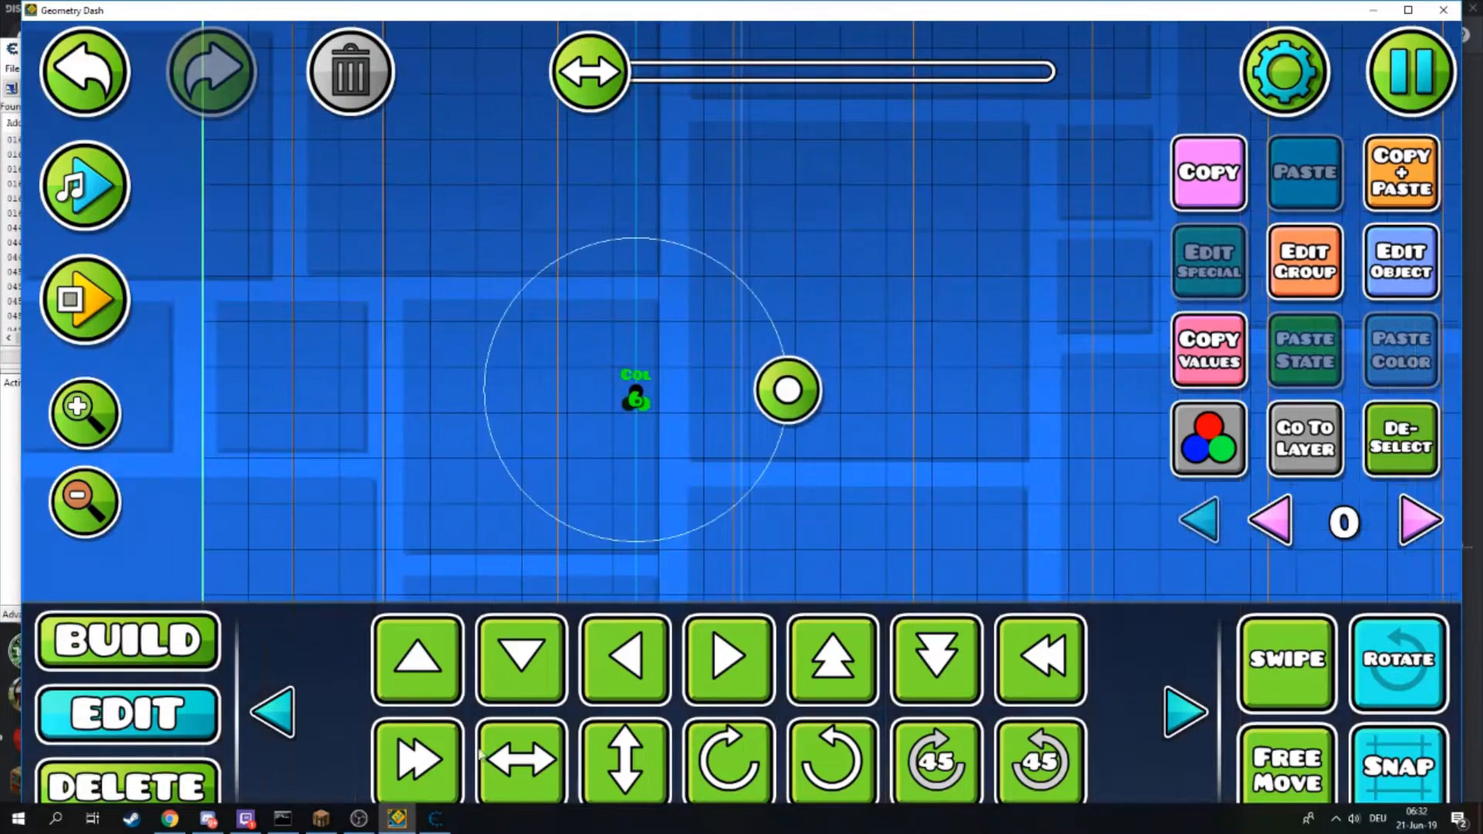
# - Run a next scan for unchanged values
pyautogui.click(436, 819)
pyautogui.click(344, 184)
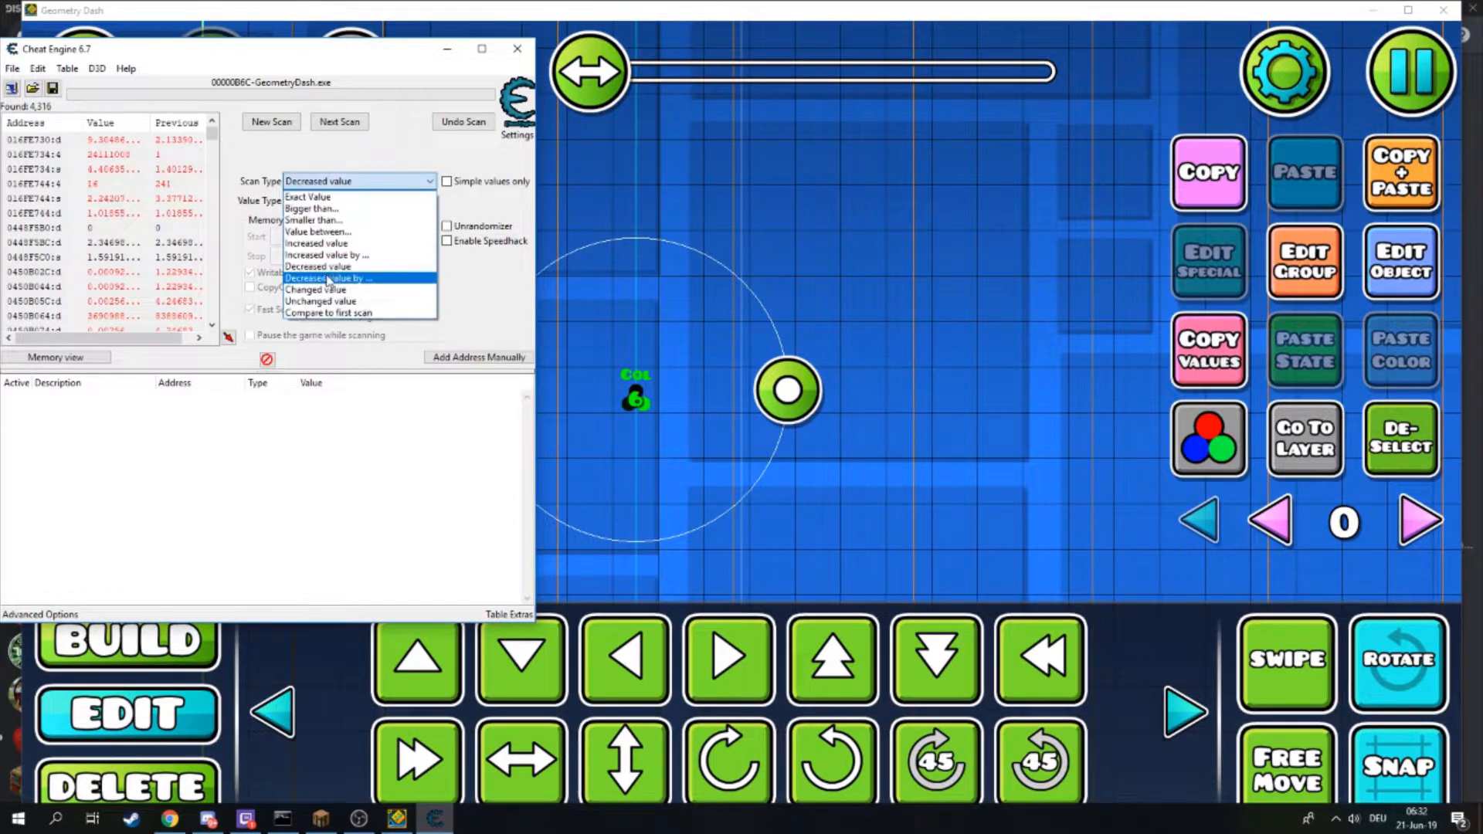
pyautogui.click(332, 301)
pyautogui.click(340, 122)
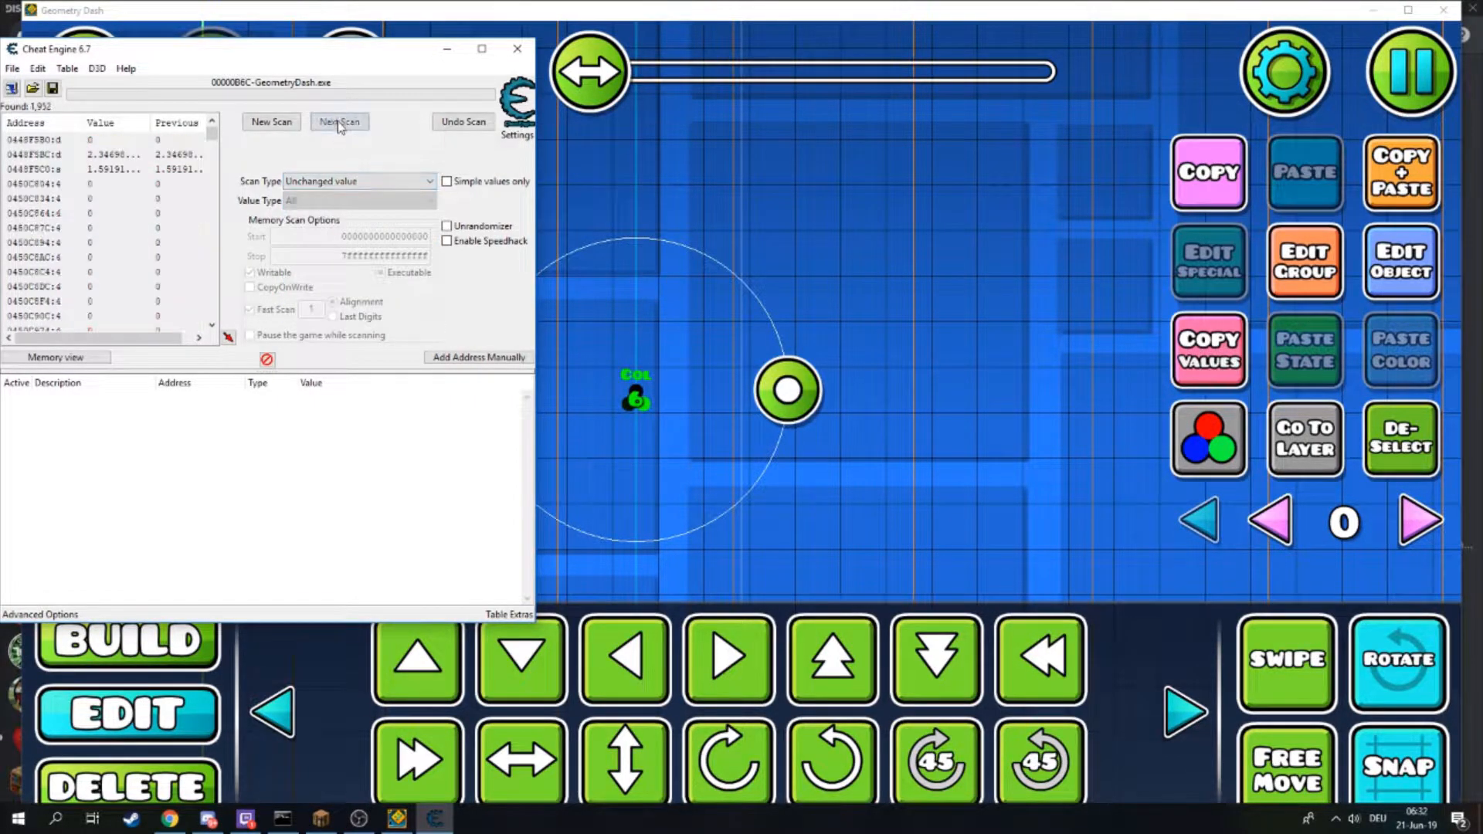
# - Repeat the unchanged-value scan a few more times
pyautogui.click(544, 425)
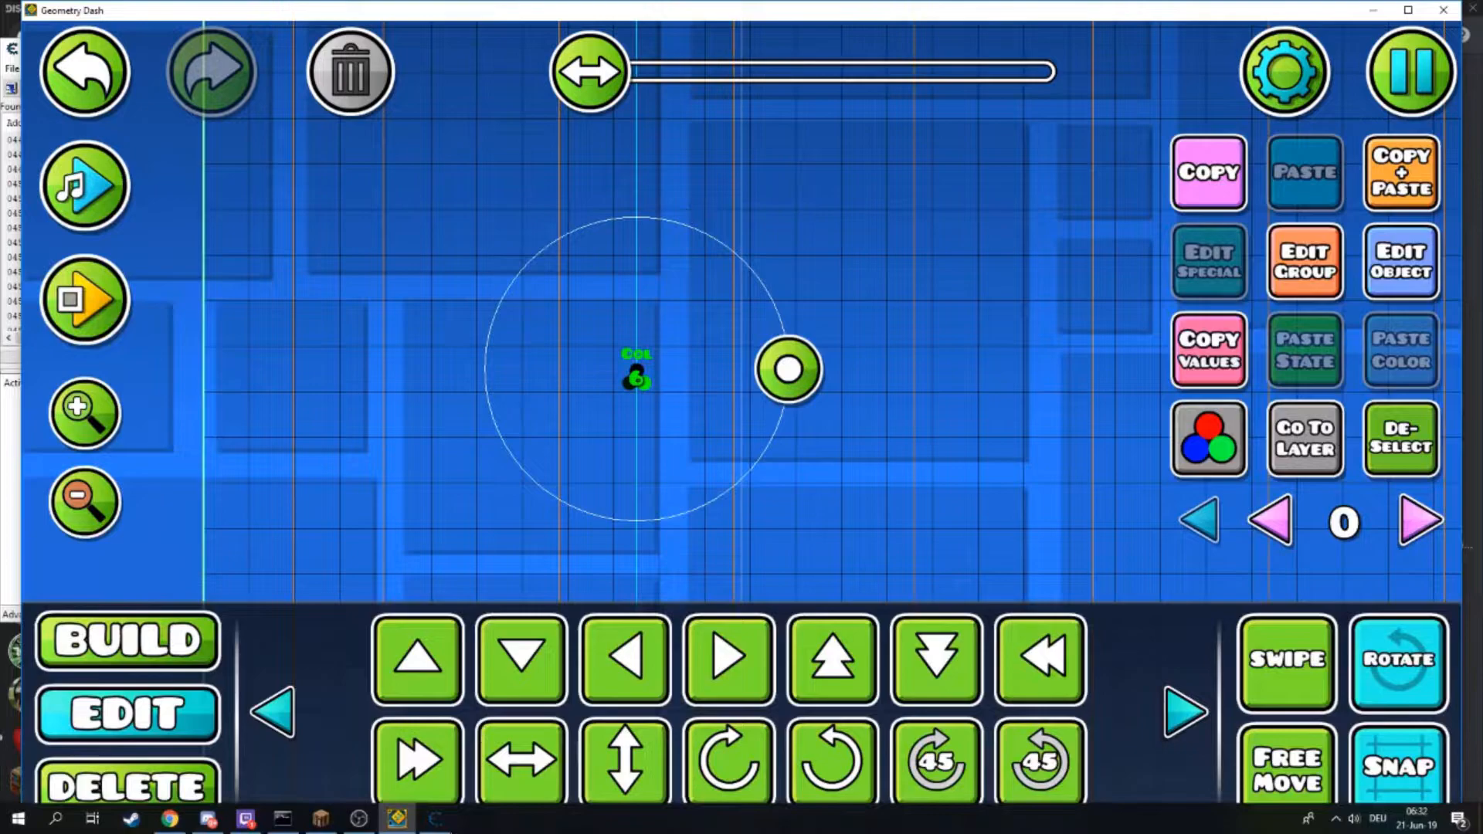
pyautogui.hotkey('alt', 'Tab')
pyautogui.click(342, 123)
pyautogui.click(343, 126)
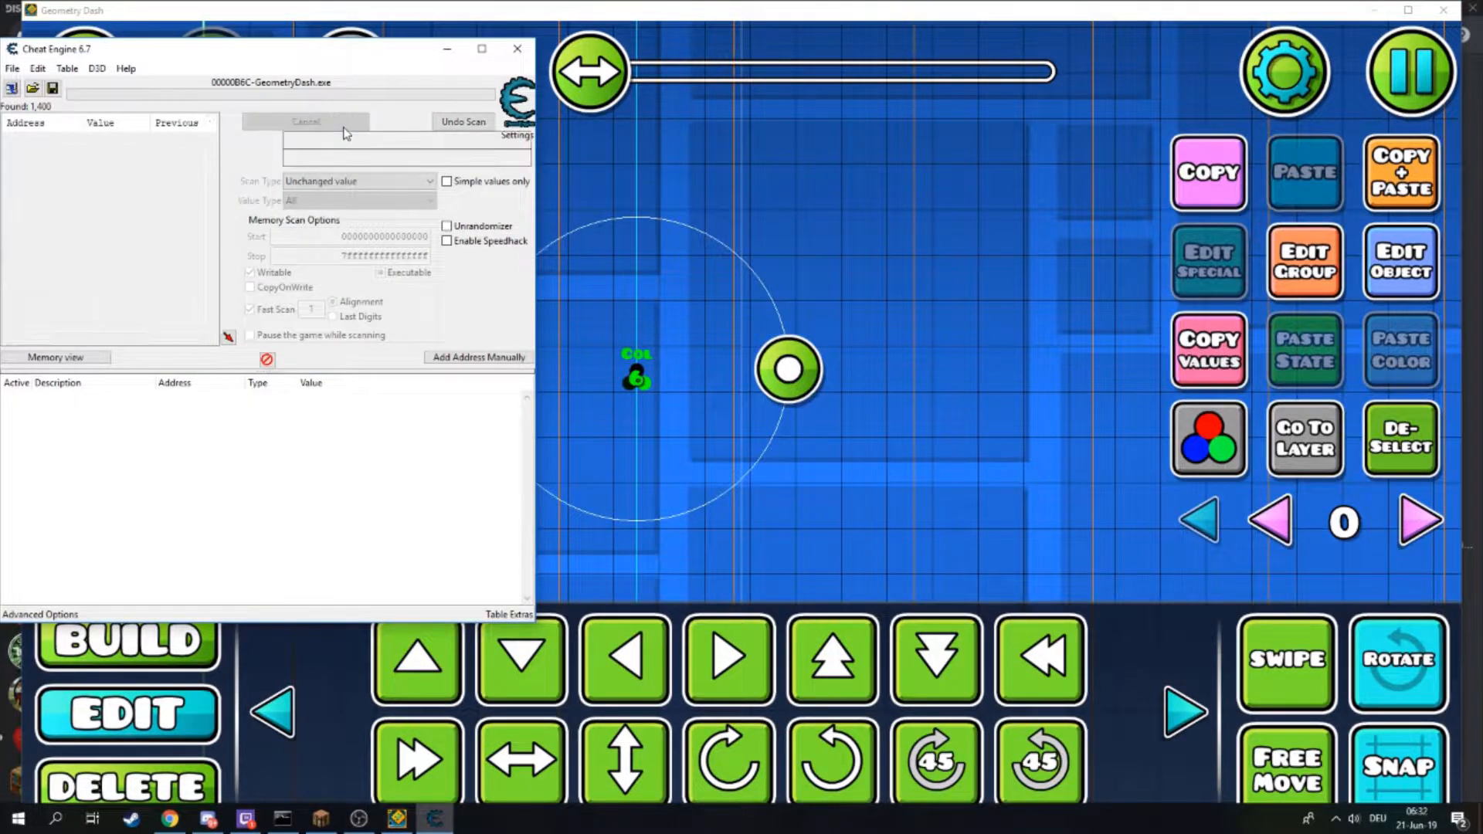
pyautogui.click(340, 122)
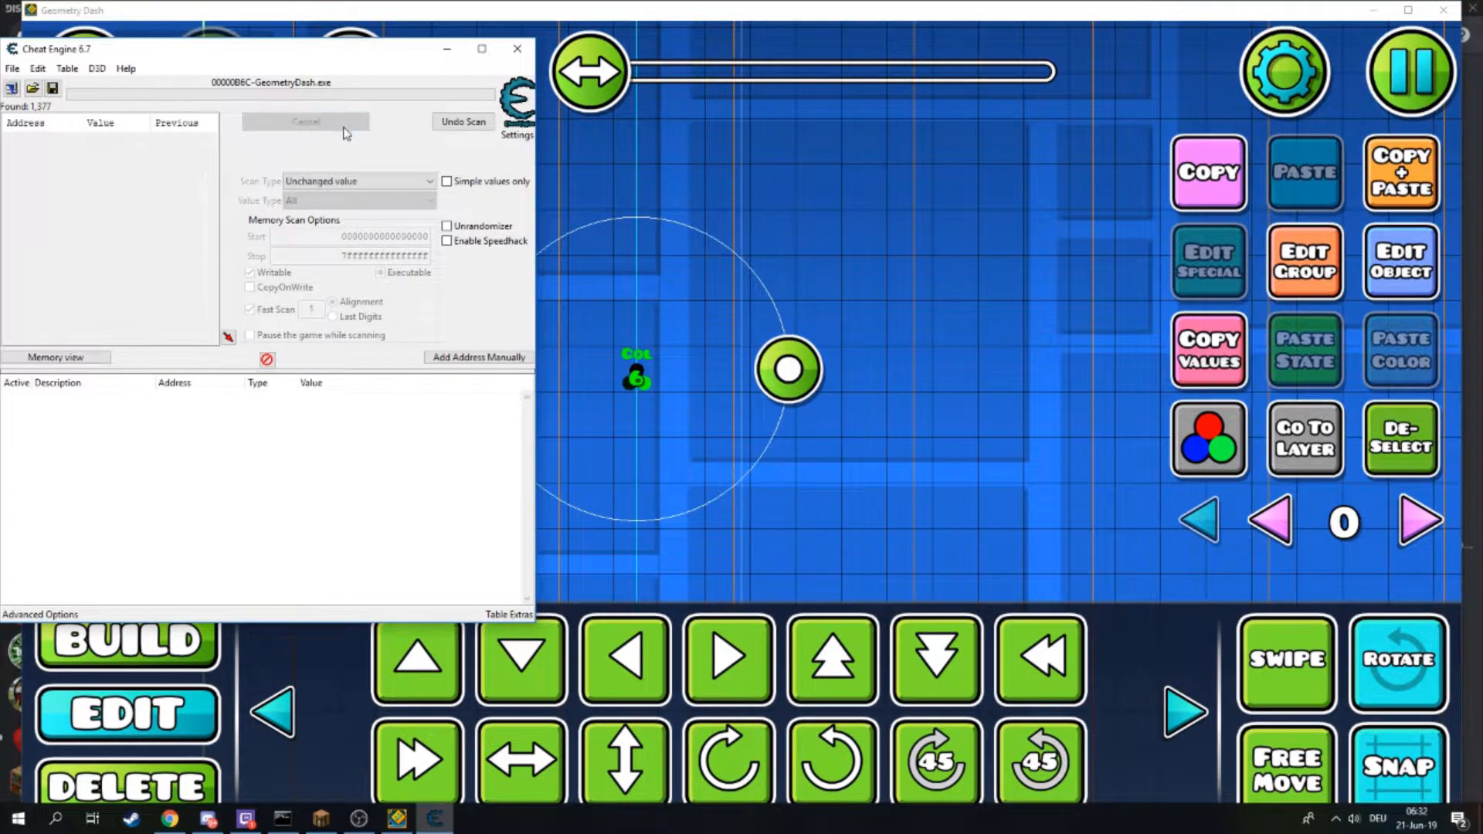
# - Raise the color trigger's Color ID by two and scan for increased values
pyautogui.click(1400, 264)
pyautogui.click(1248, 654)
pyautogui.click(1247, 654)
pyautogui.click(1247, 654)
pyautogui.click(740, 749)
pyautogui.click(435, 819)
pyautogui.click(340, 181)
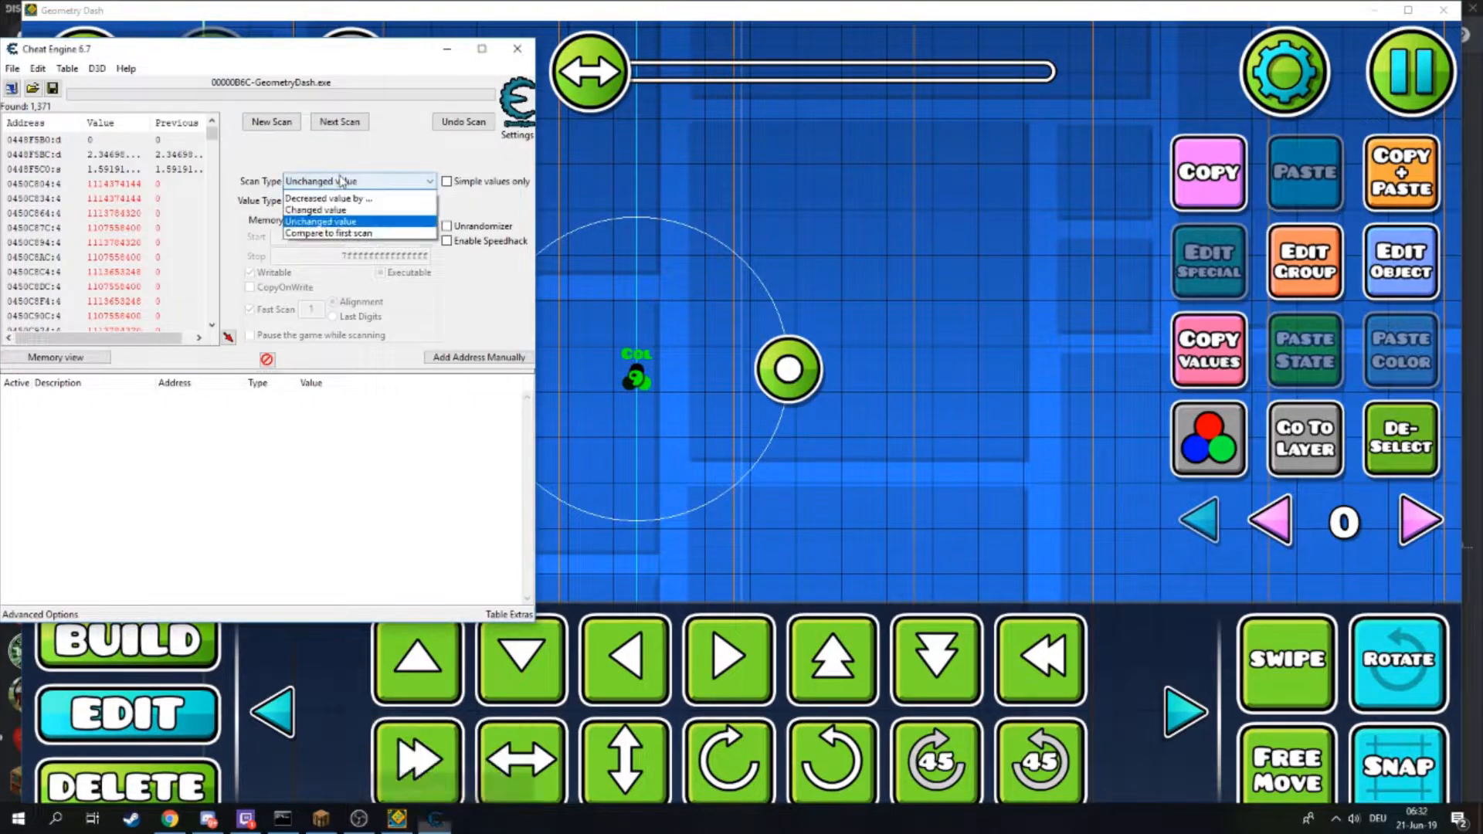
pyautogui.click(344, 243)
pyautogui.click(340, 121)
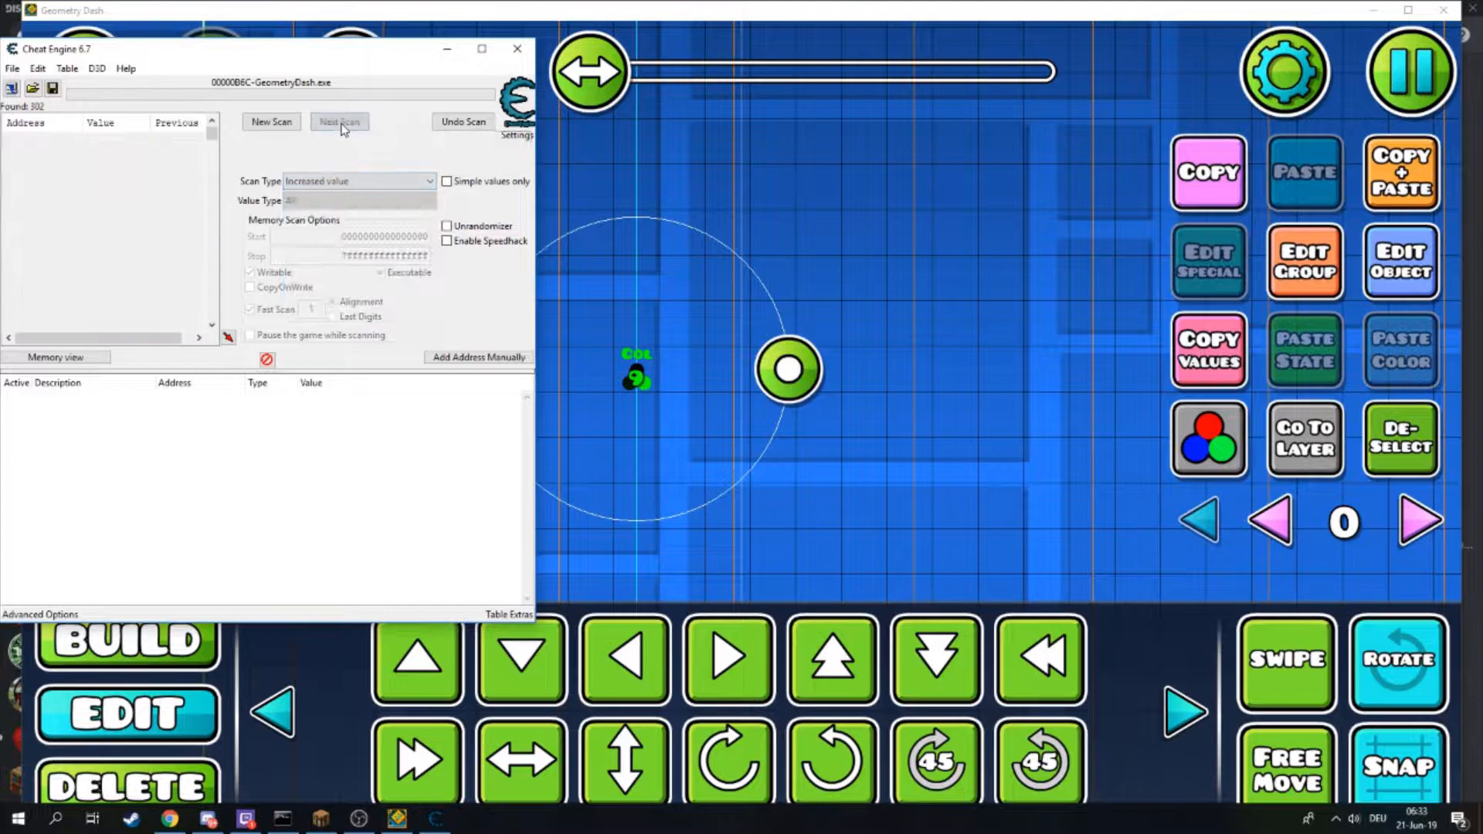
# - Lower the Color ID by one and scan for decreased values
pyautogui.click(1400, 261)
pyautogui.click(993, 652)
pyautogui.click(993, 652)
pyautogui.click(740, 747)
pyautogui.click(436, 817)
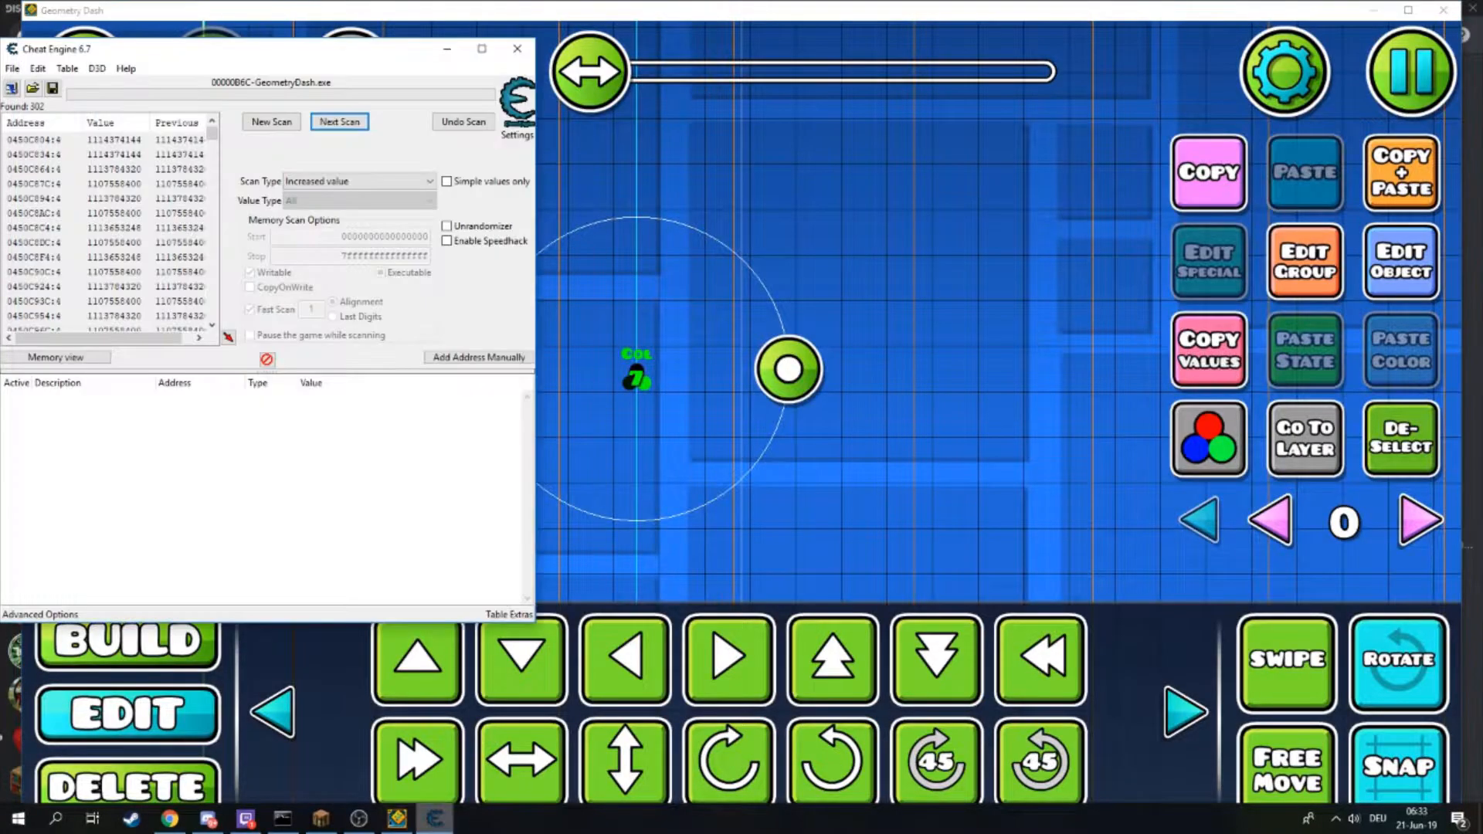
pyautogui.click(344, 184)
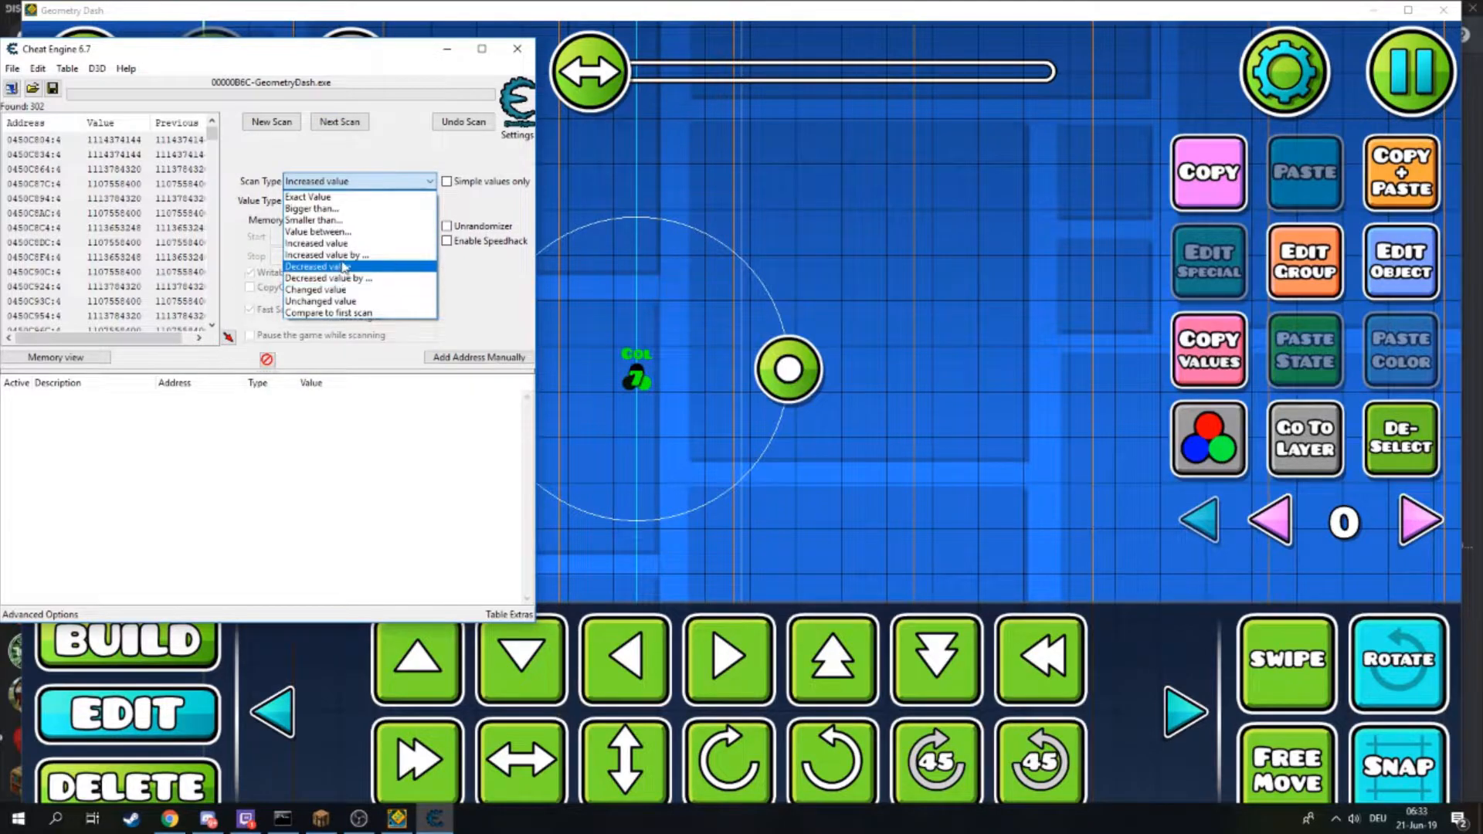
pyautogui.click(340, 266)
pyautogui.click(345, 124)
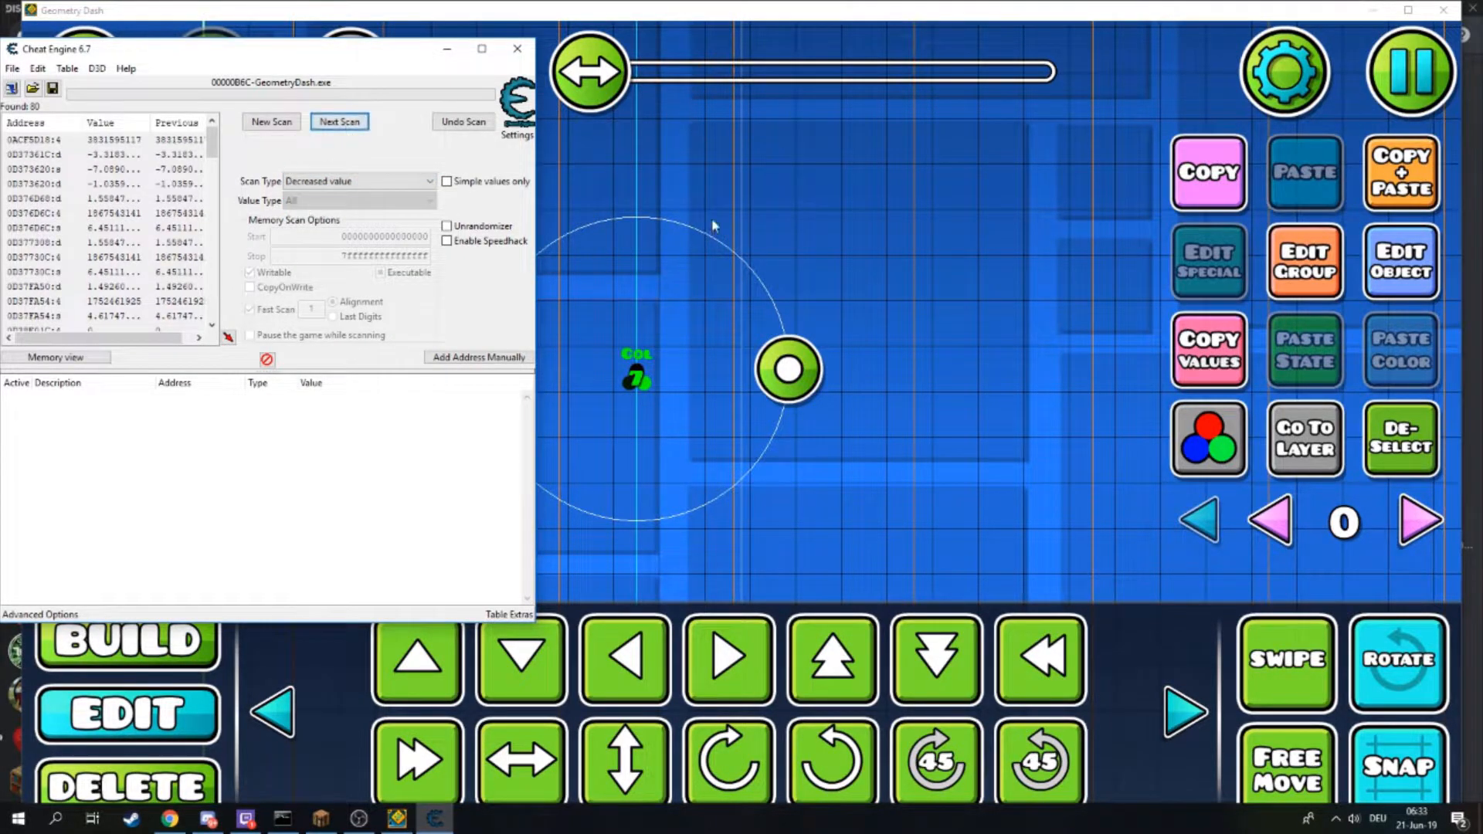
# - Lower the Color ID to 4 and run another decreased-value scan
pyautogui.click(1375, 267)
pyautogui.click(1004, 655)
pyautogui.click(1004, 655)
pyautogui.click(1005, 655)
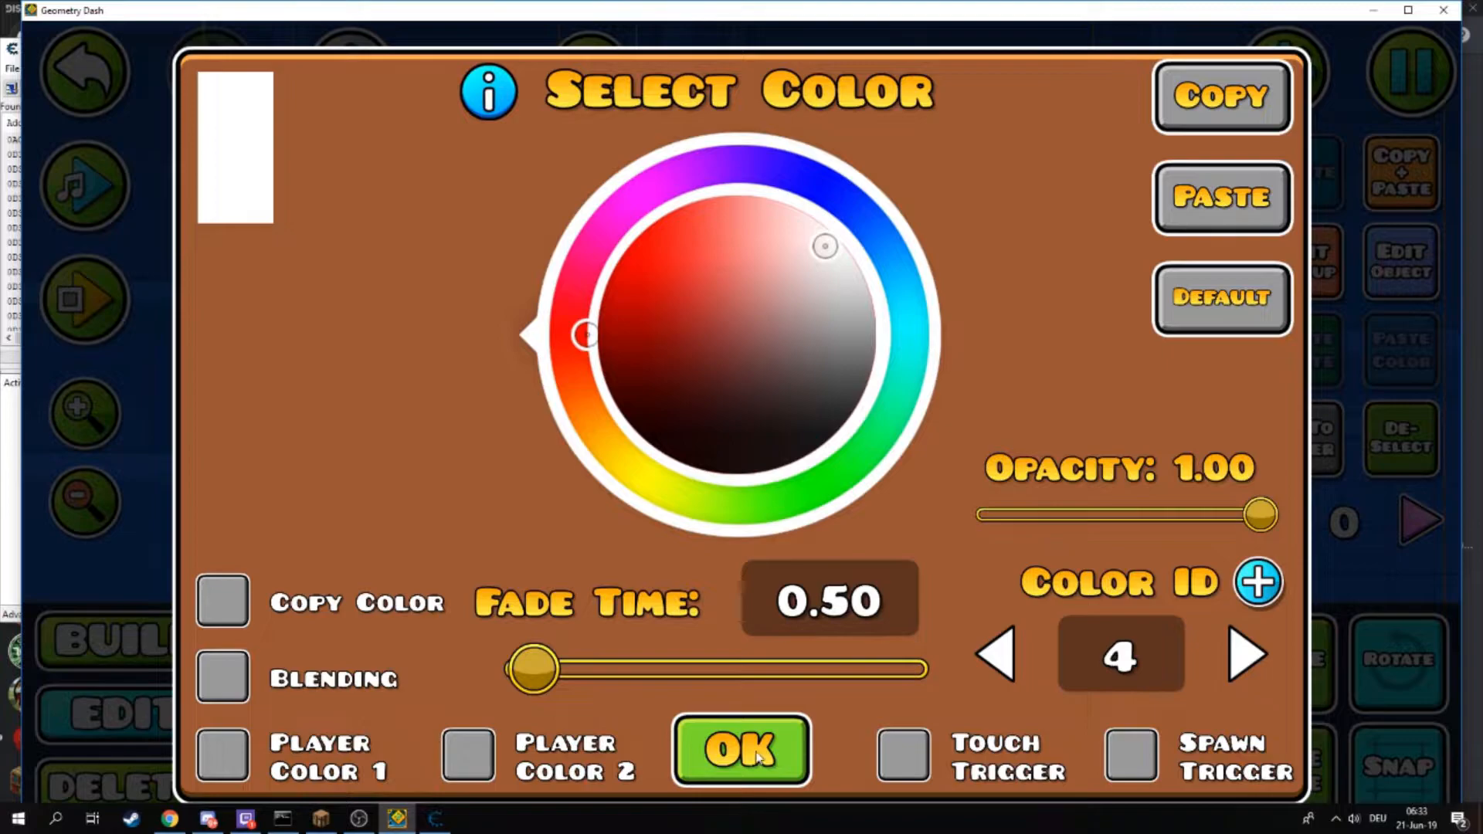
pyautogui.click(742, 746)
pyautogui.click(435, 818)
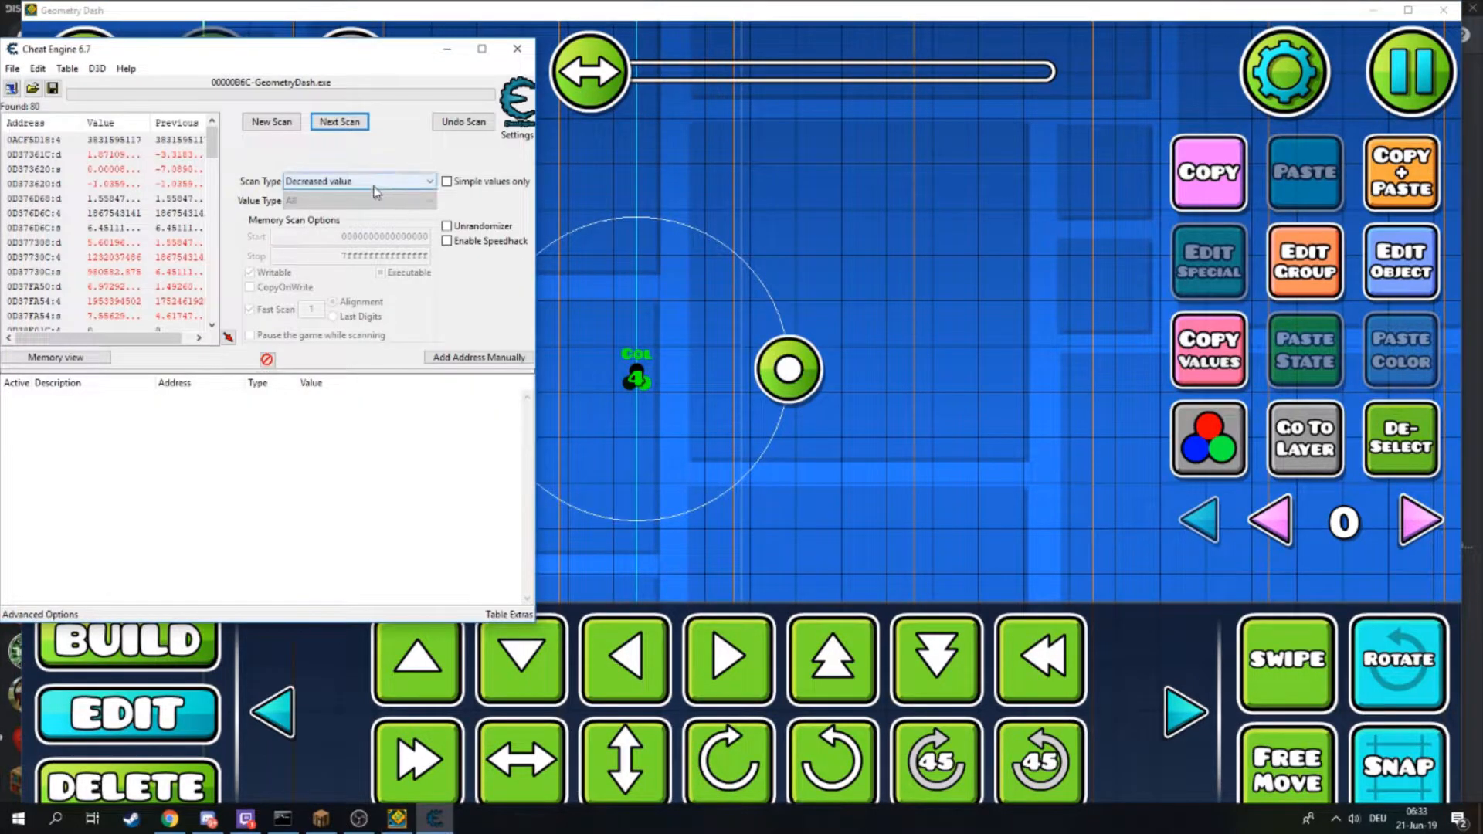
pyautogui.click(342, 126)
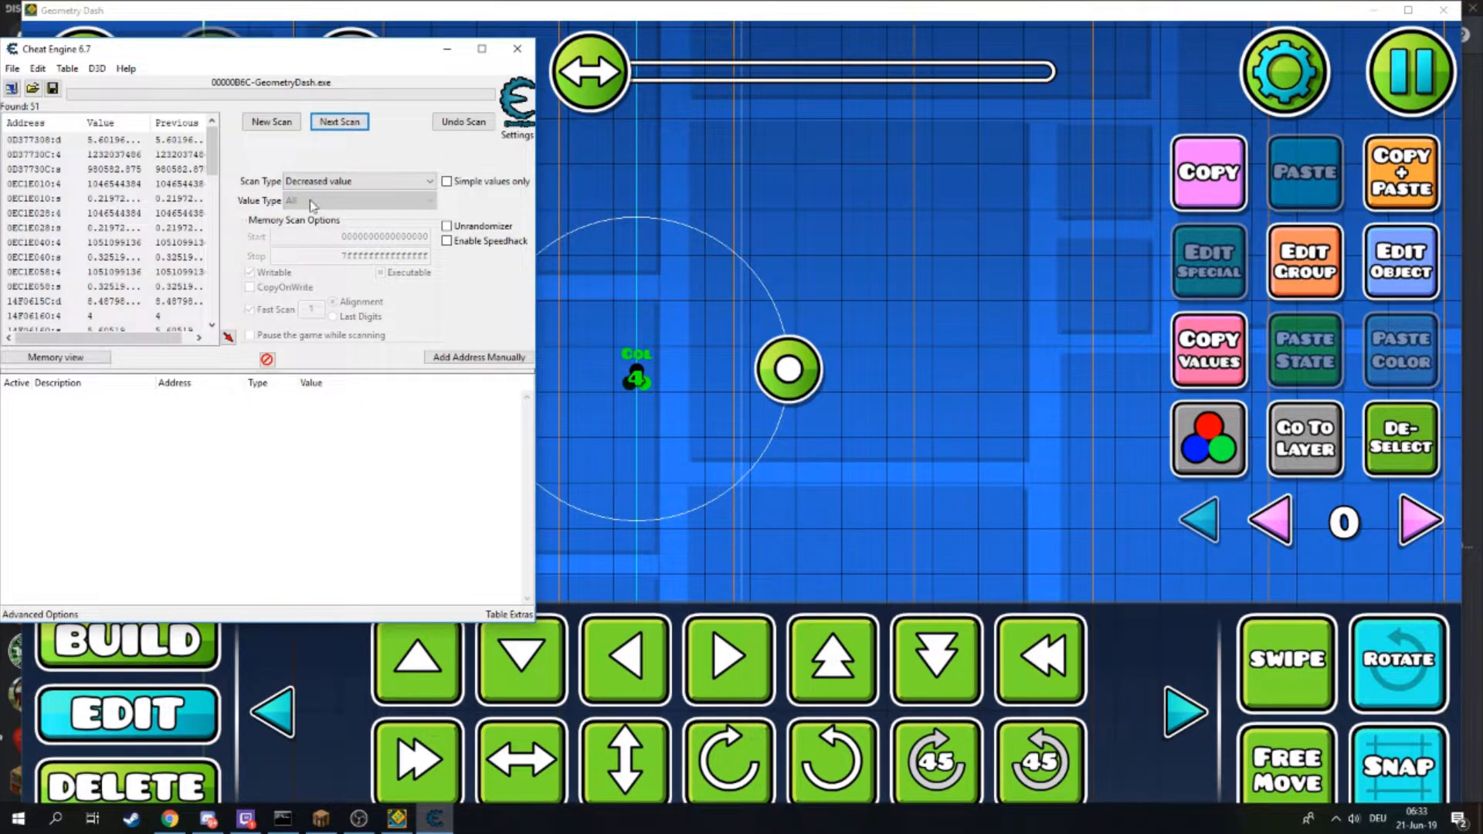
# - Set the color trigger's Fade Time to 0 and scan for unchanged values
pyautogui.click(602, 229)
pyautogui.click(448, 330)
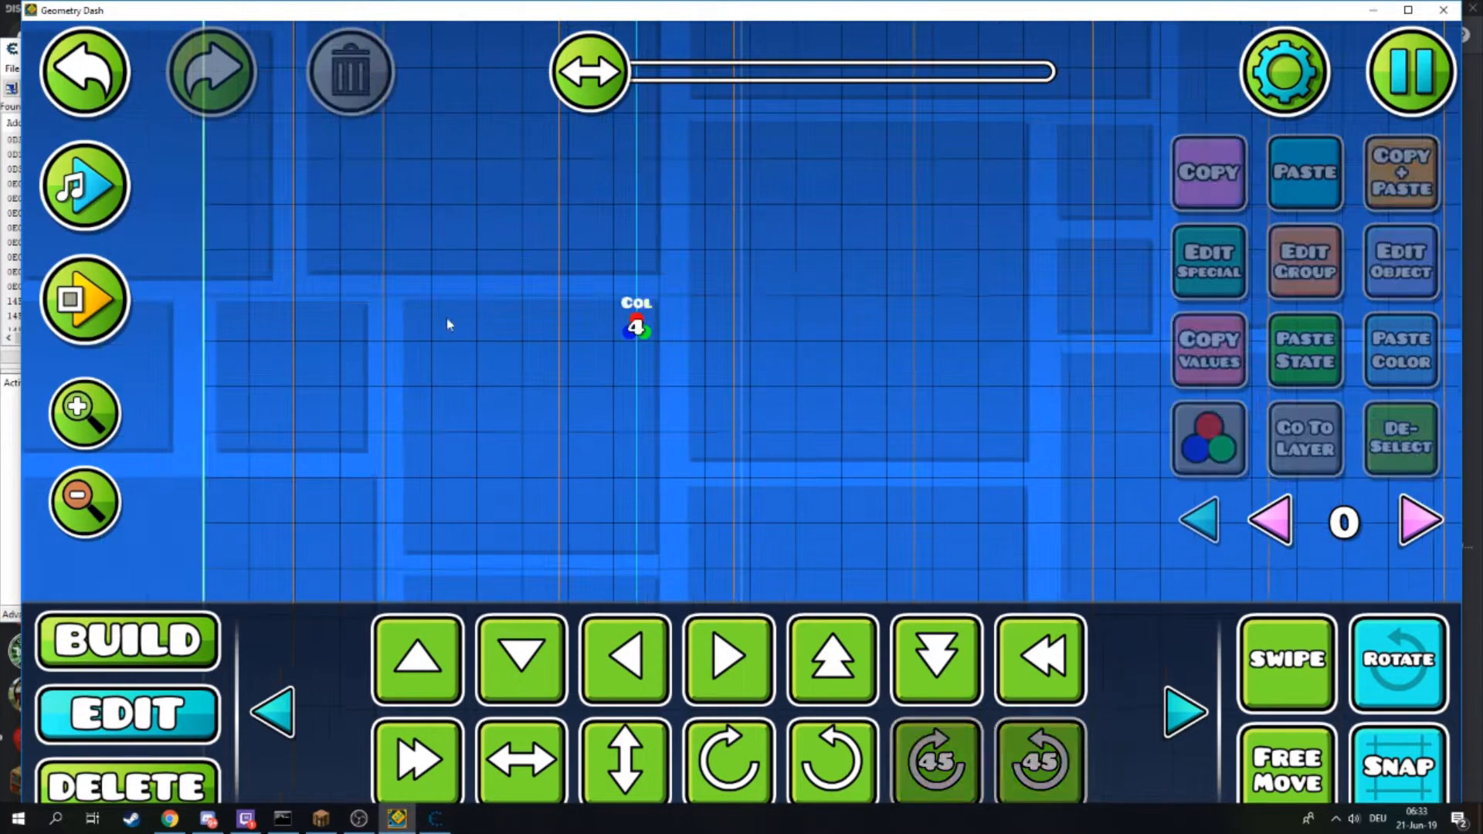
pyautogui.click(638, 338)
pyautogui.click(1379, 286)
pyautogui.moveTo(533, 671); pyautogui.dragTo(499, 634)
pyautogui.click(777, 729)
pyautogui.click(436, 819)
pyautogui.click(340, 183)
pyautogui.click(343, 186)
pyautogui.click(355, 183)
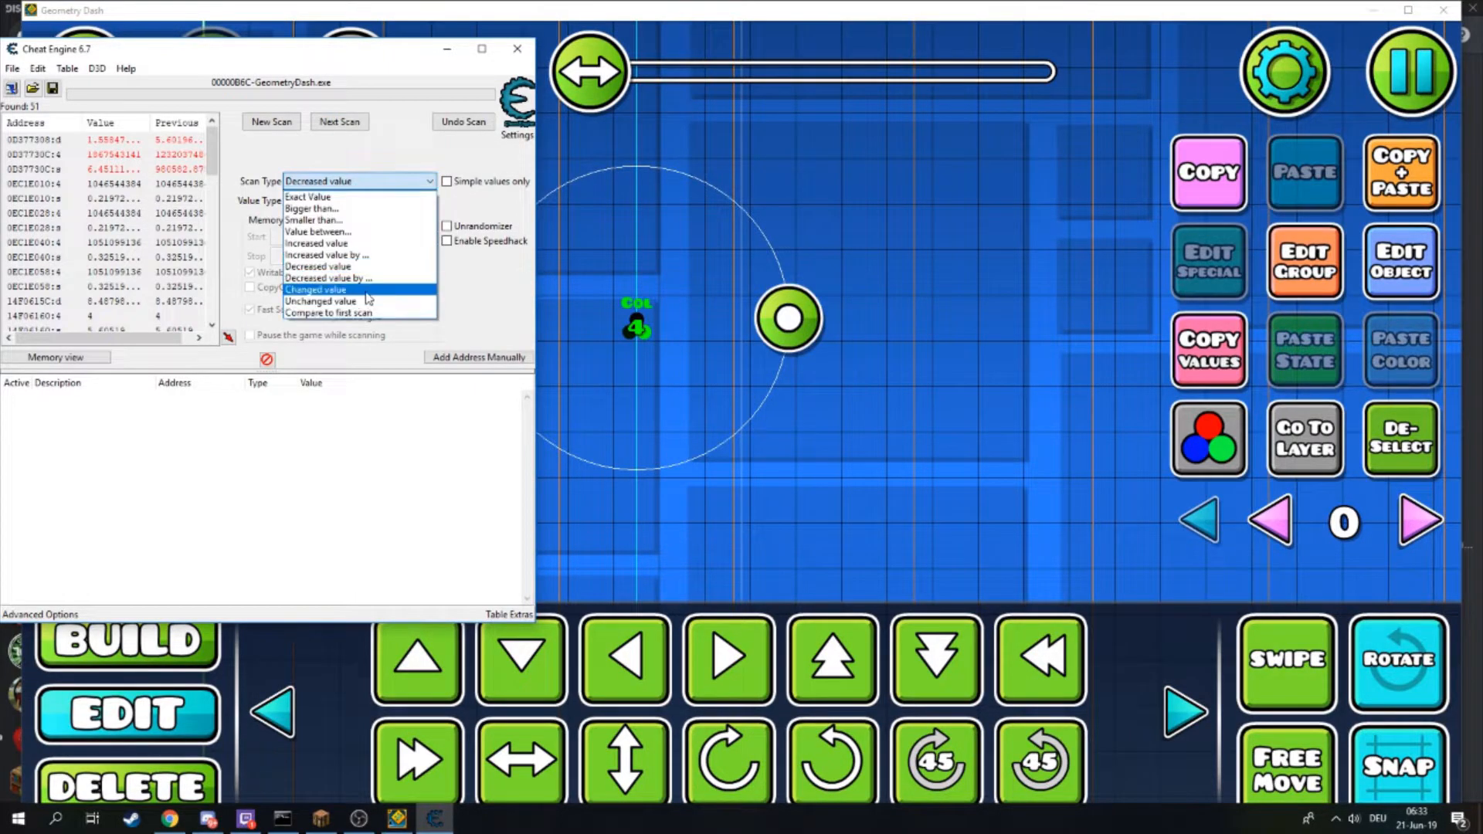
pyautogui.click(373, 302)
pyautogui.click(340, 122)
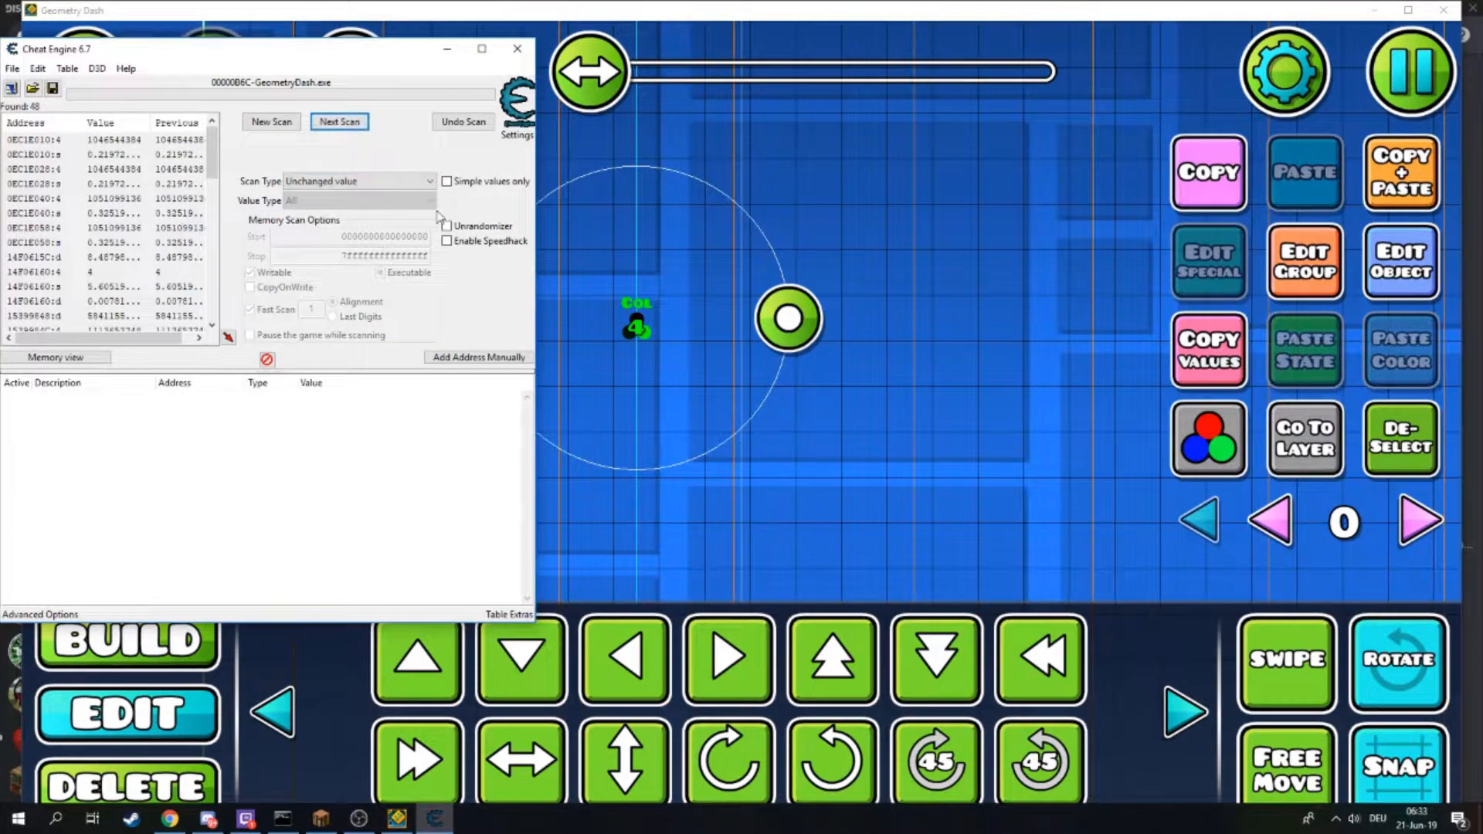
# - Raise the Color ID to 6 and scan for increased values
pyautogui.click(630, 402)
pyautogui.click(1400, 262)
pyautogui.click(1233, 661)
pyautogui.click(1234, 661)
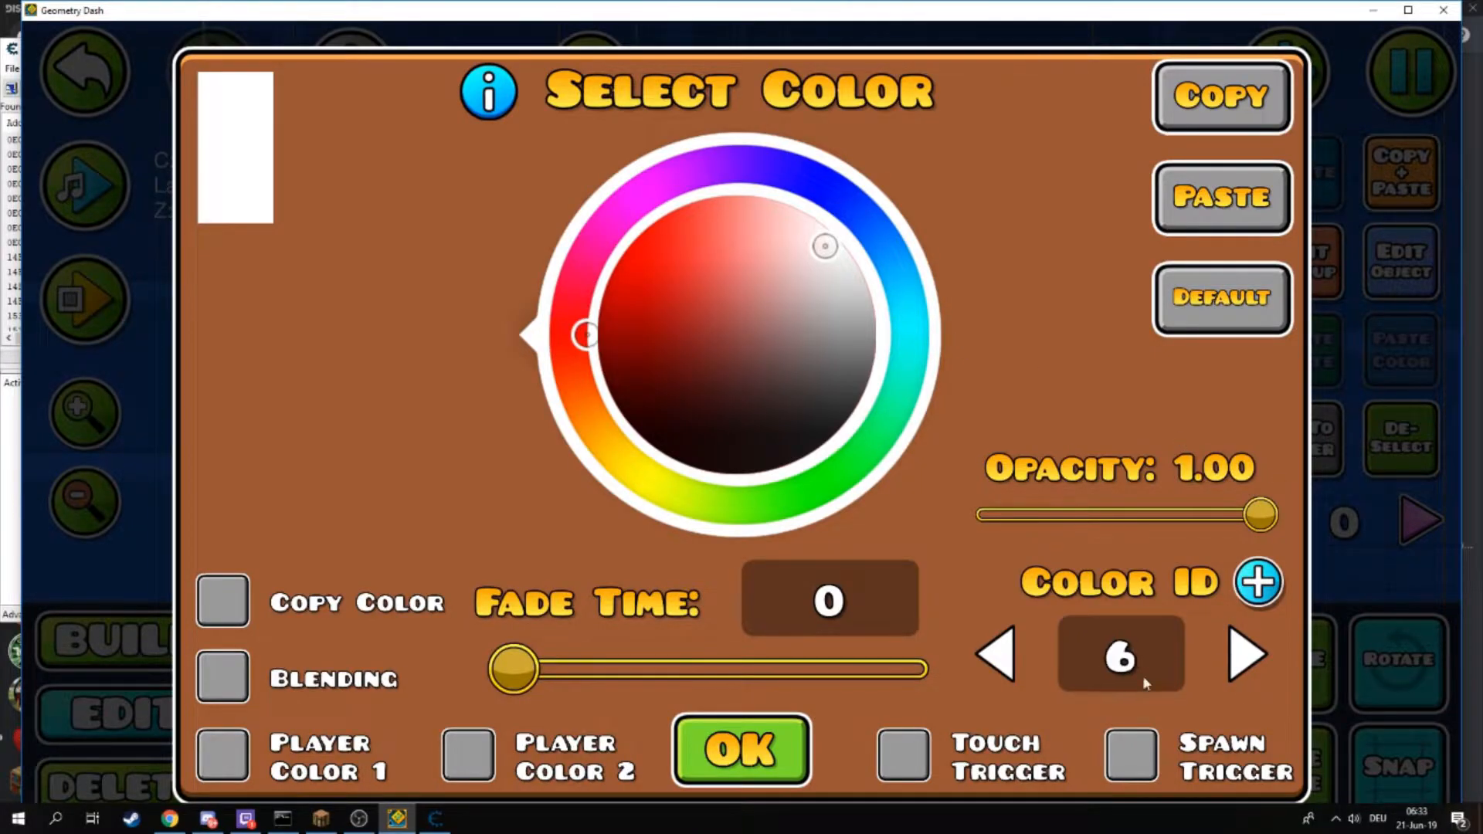
pyautogui.click(784, 733)
pyautogui.hotkey('alt', 'Tab')
pyautogui.click(386, 181)
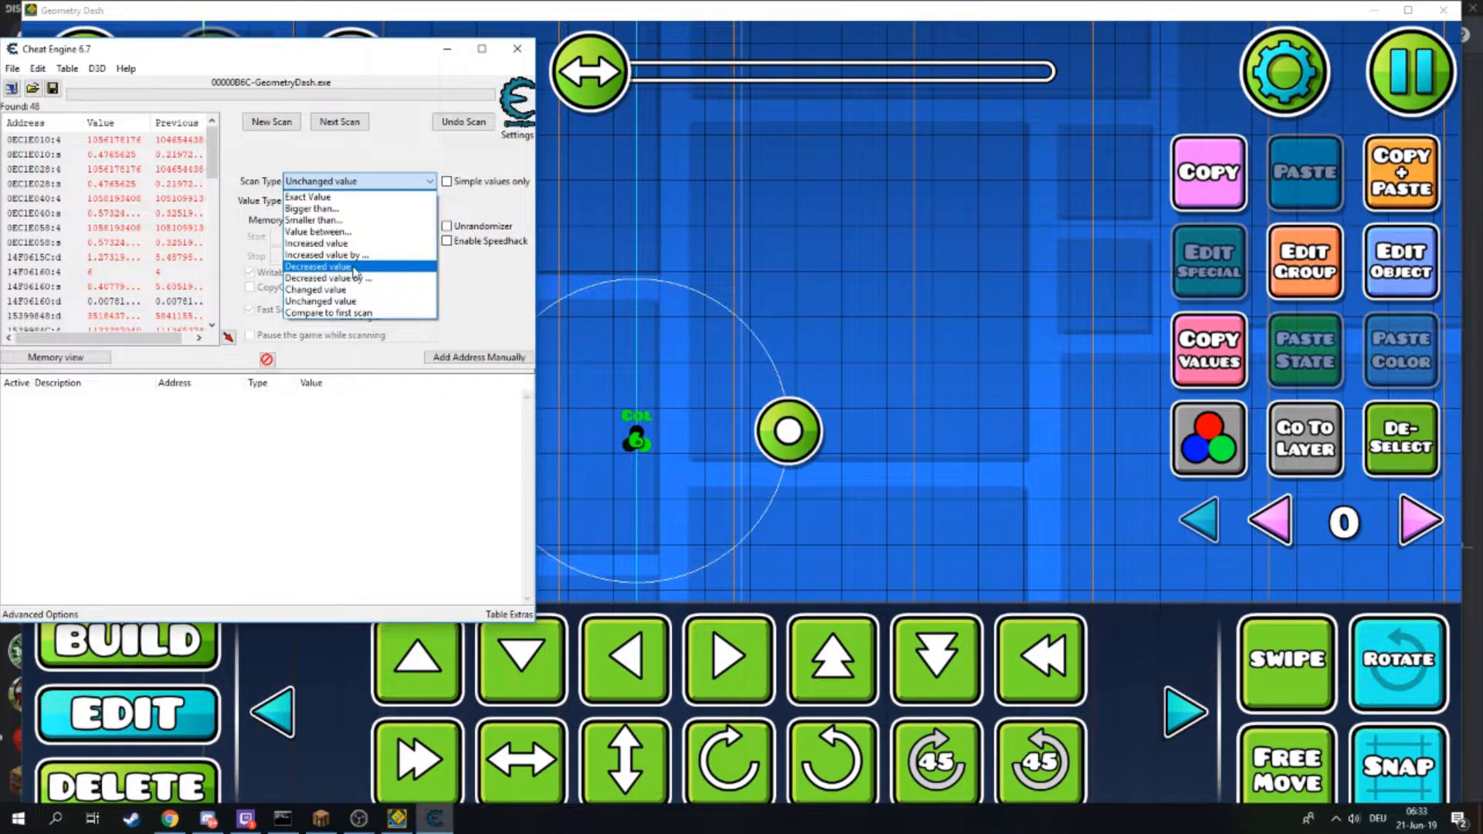
pyautogui.click(353, 244)
pyautogui.click(345, 124)
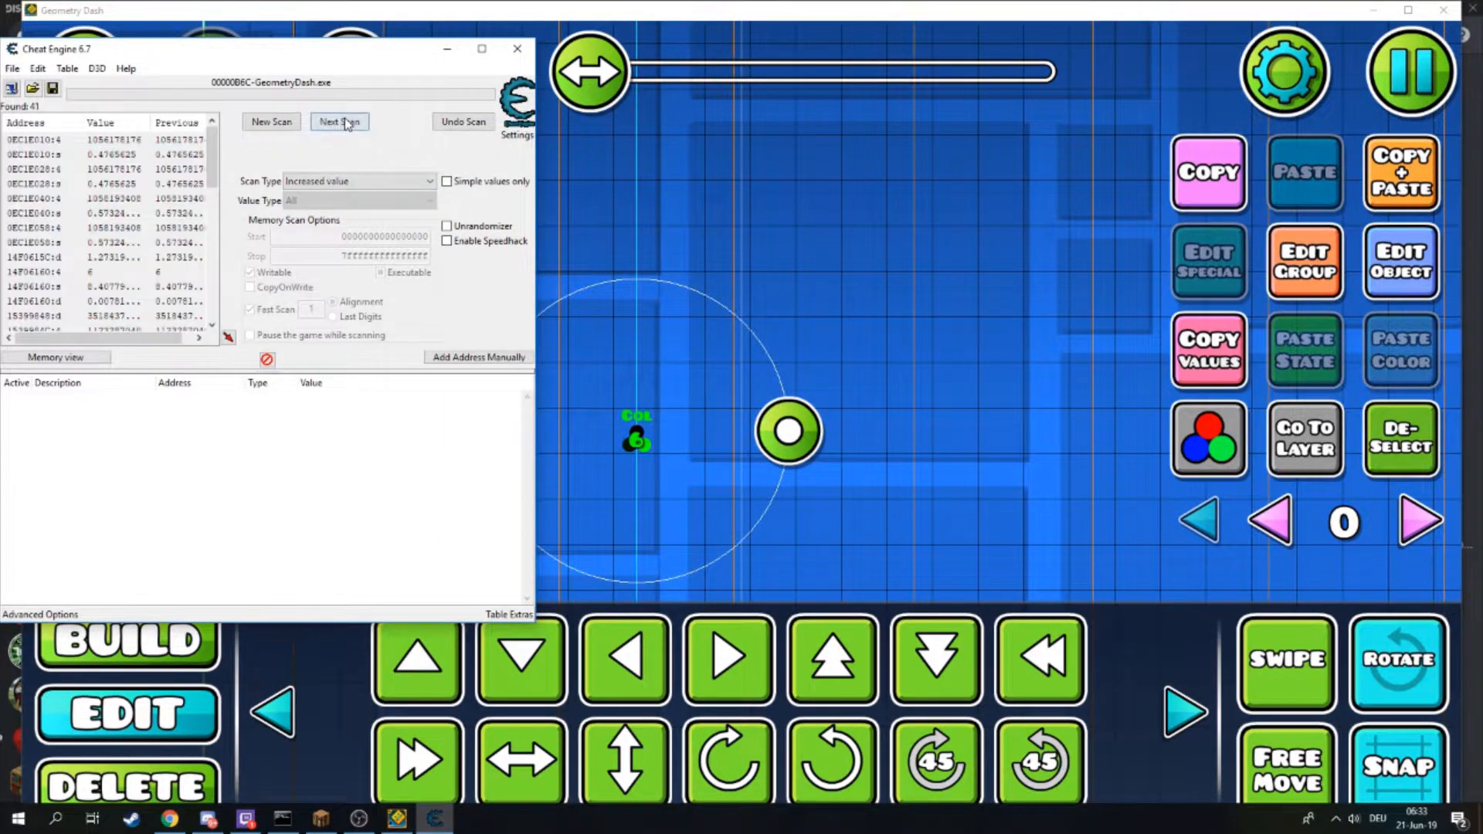
# - Lower the color trigger's Color ID by one and return to Cheat Engine
pyautogui.click(1400, 262)
pyautogui.click(997, 653)
pyautogui.click(996, 653)
pyautogui.click(742, 744)
pyautogui.click(435, 818)
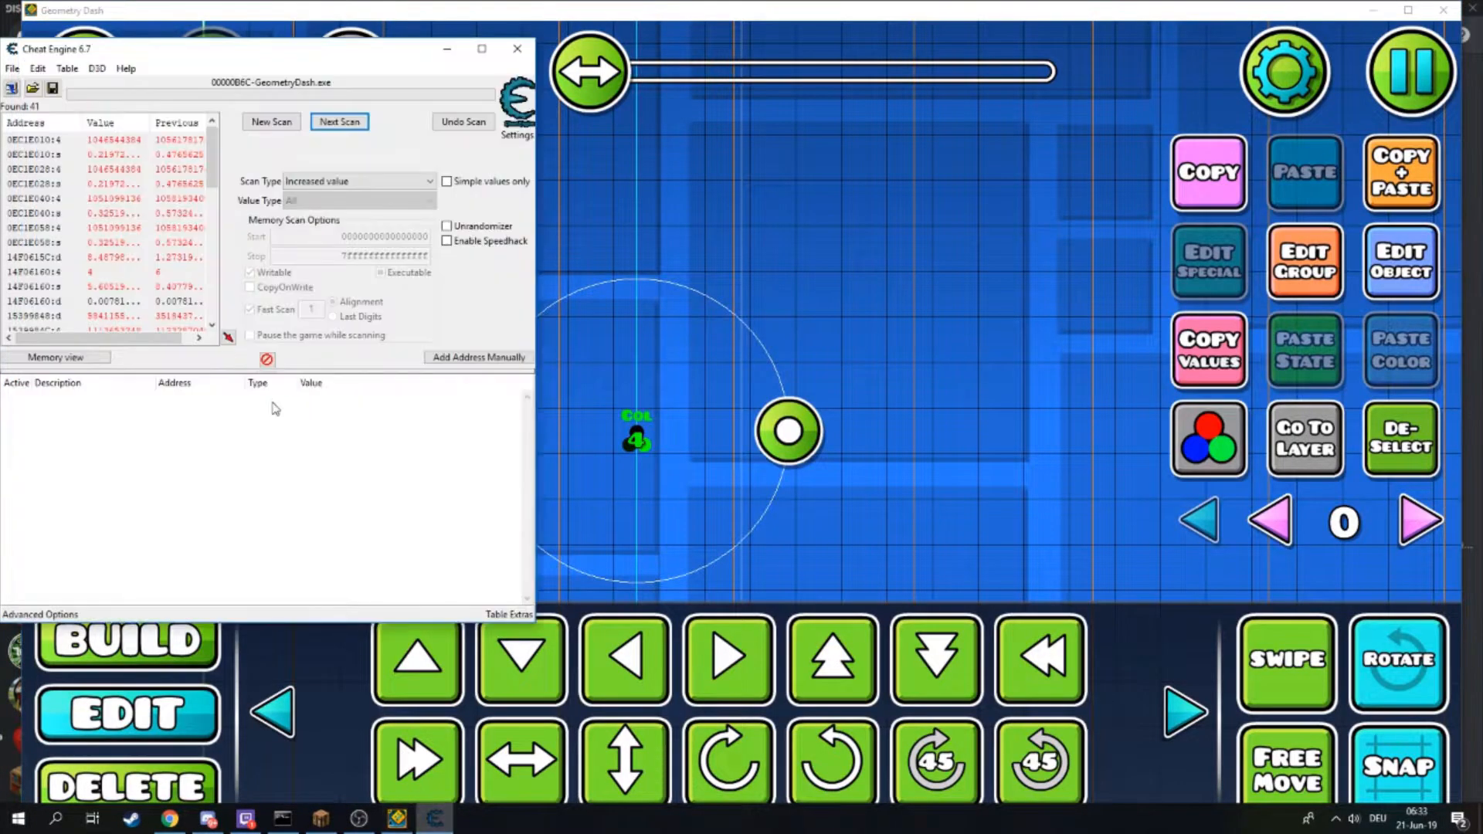
# - Raise the Color ID to 7 and run a next scan for increased values
pyautogui.click(80, 273)
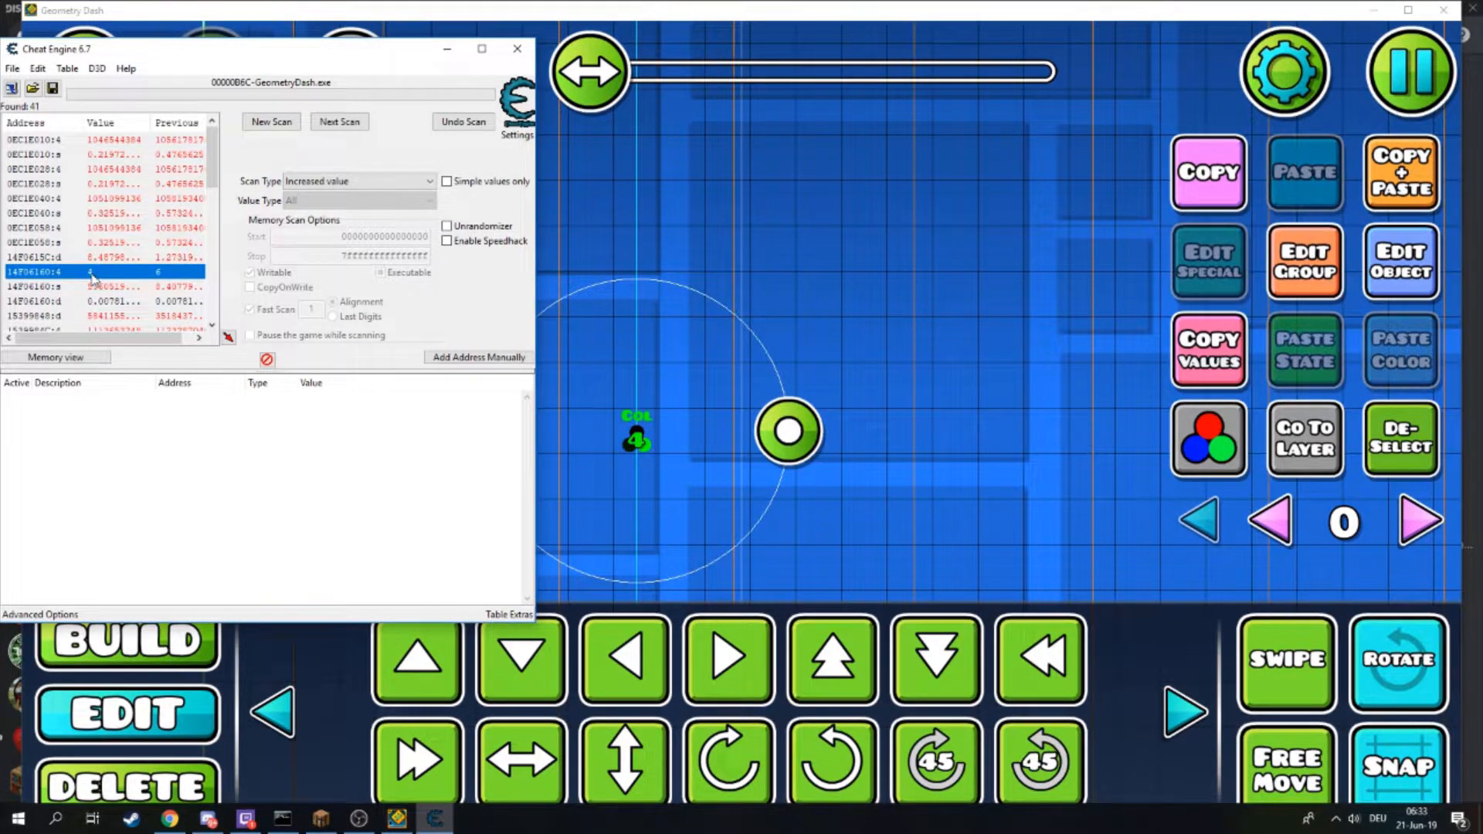
pyautogui.click(1209, 263)
pyautogui.click(1245, 655)
pyautogui.click(1245, 655)
pyautogui.click(1245, 655)
pyautogui.click(741, 749)
pyautogui.click(435, 819)
pyautogui.click(1383, 268)
pyautogui.click(709, 757)
pyautogui.click(435, 818)
pyautogui.click(114, 169)
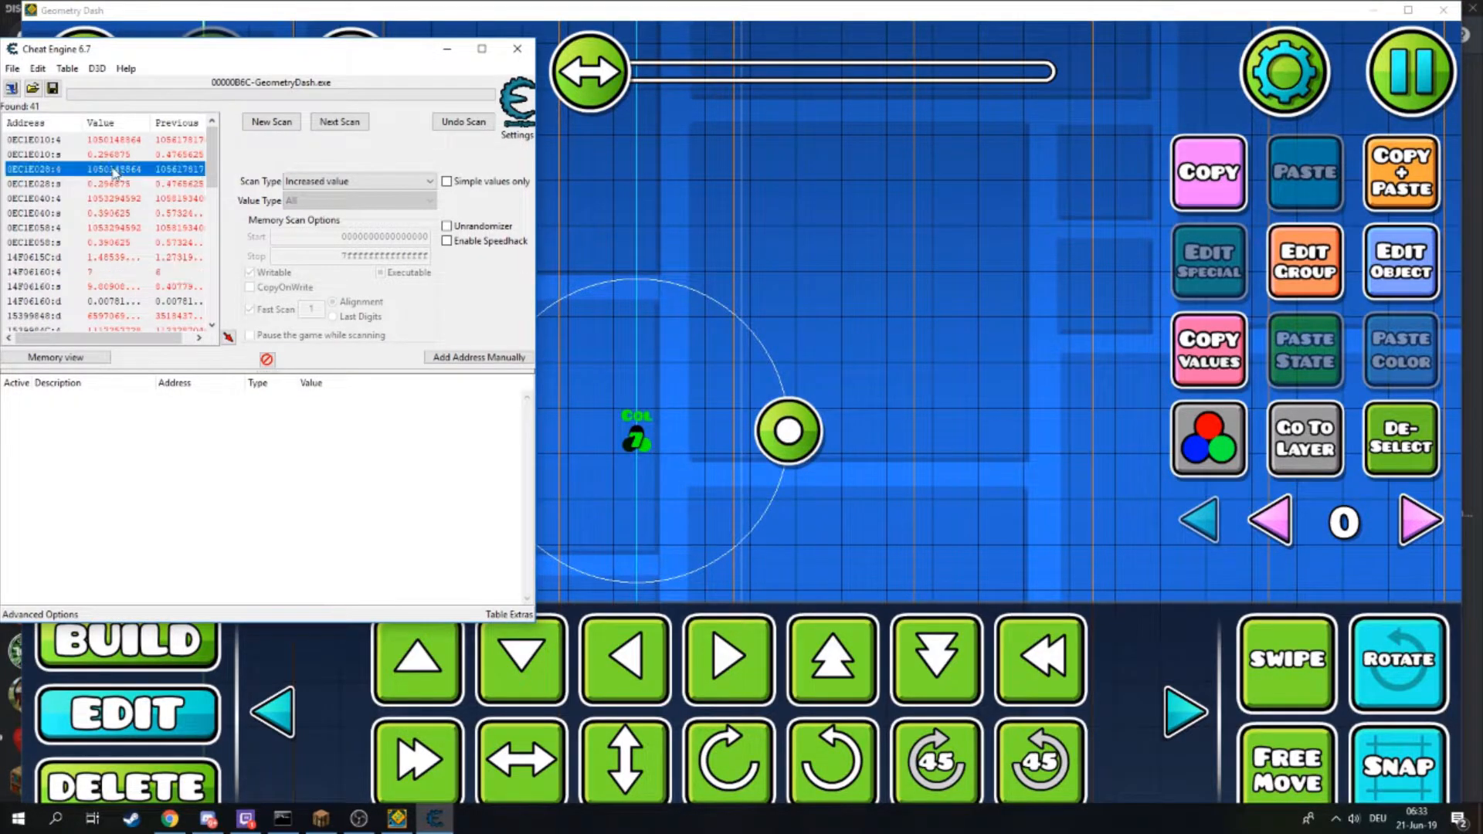
pyautogui.click(340, 124)
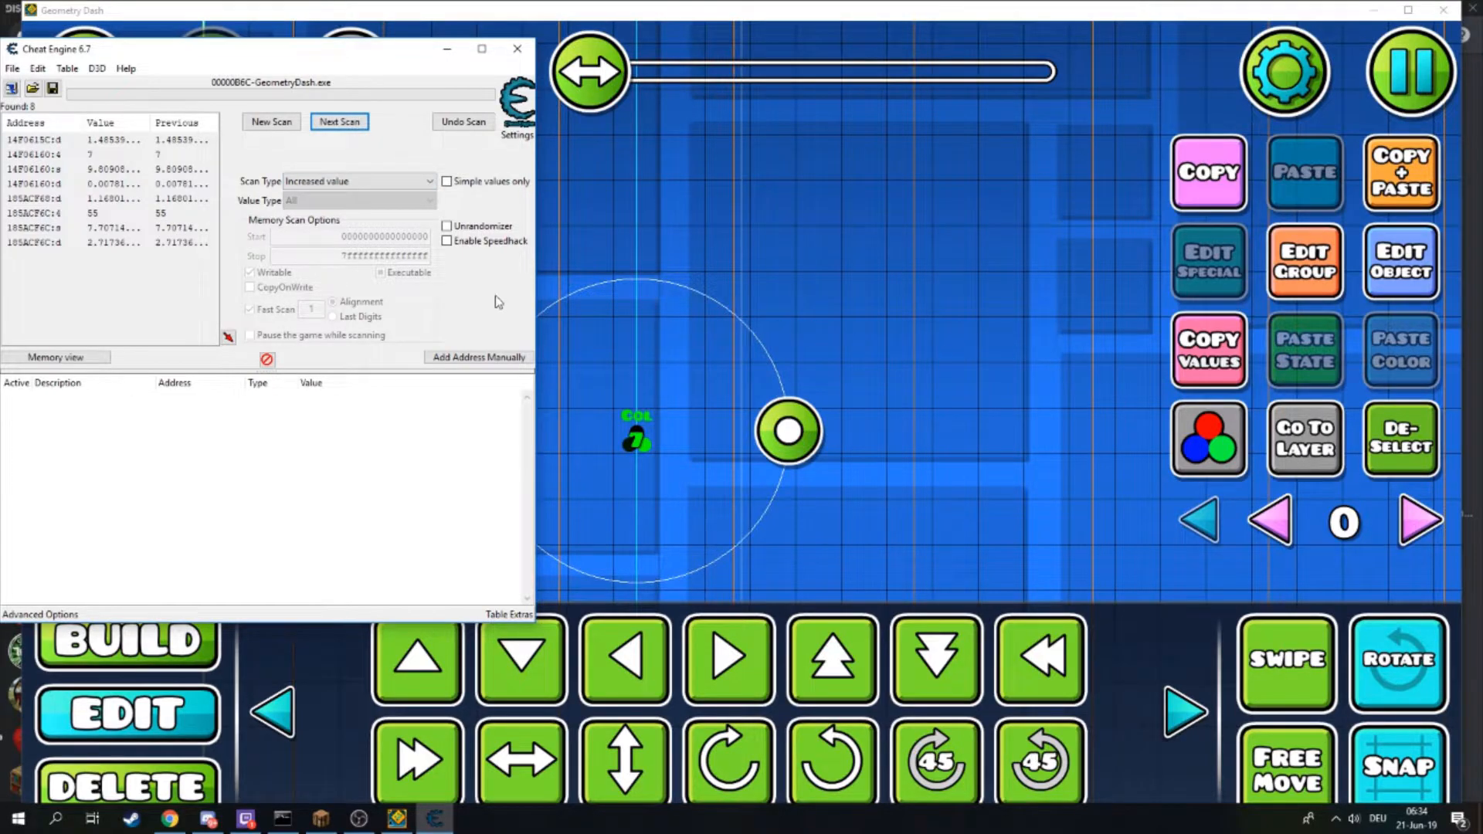
# - Raise the Color ID to 11 and select the 14F06160 entry in the results list
pyautogui.click(1364, 274)
pyautogui.click(1244, 652)
pyautogui.click(1244, 652)
pyautogui.click(1244, 652)
pyautogui.click(1245, 652)
pyautogui.click(704, 743)
pyautogui.click(435, 818)
pyautogui.click(89, 155)
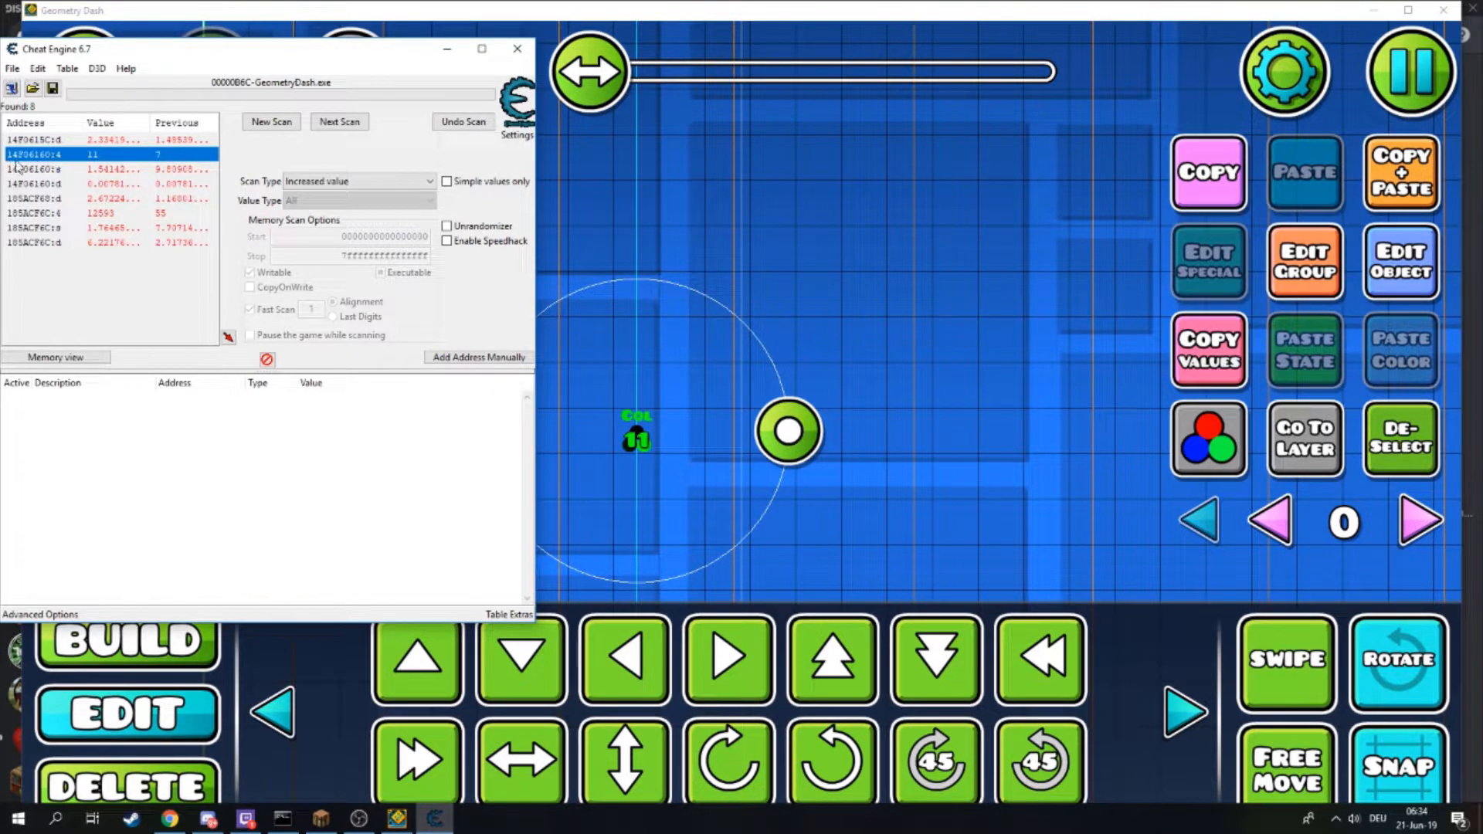
# - Reopen the color trigger's settings to check its Color ID, then close them
pyautogui.click(1399, 272)
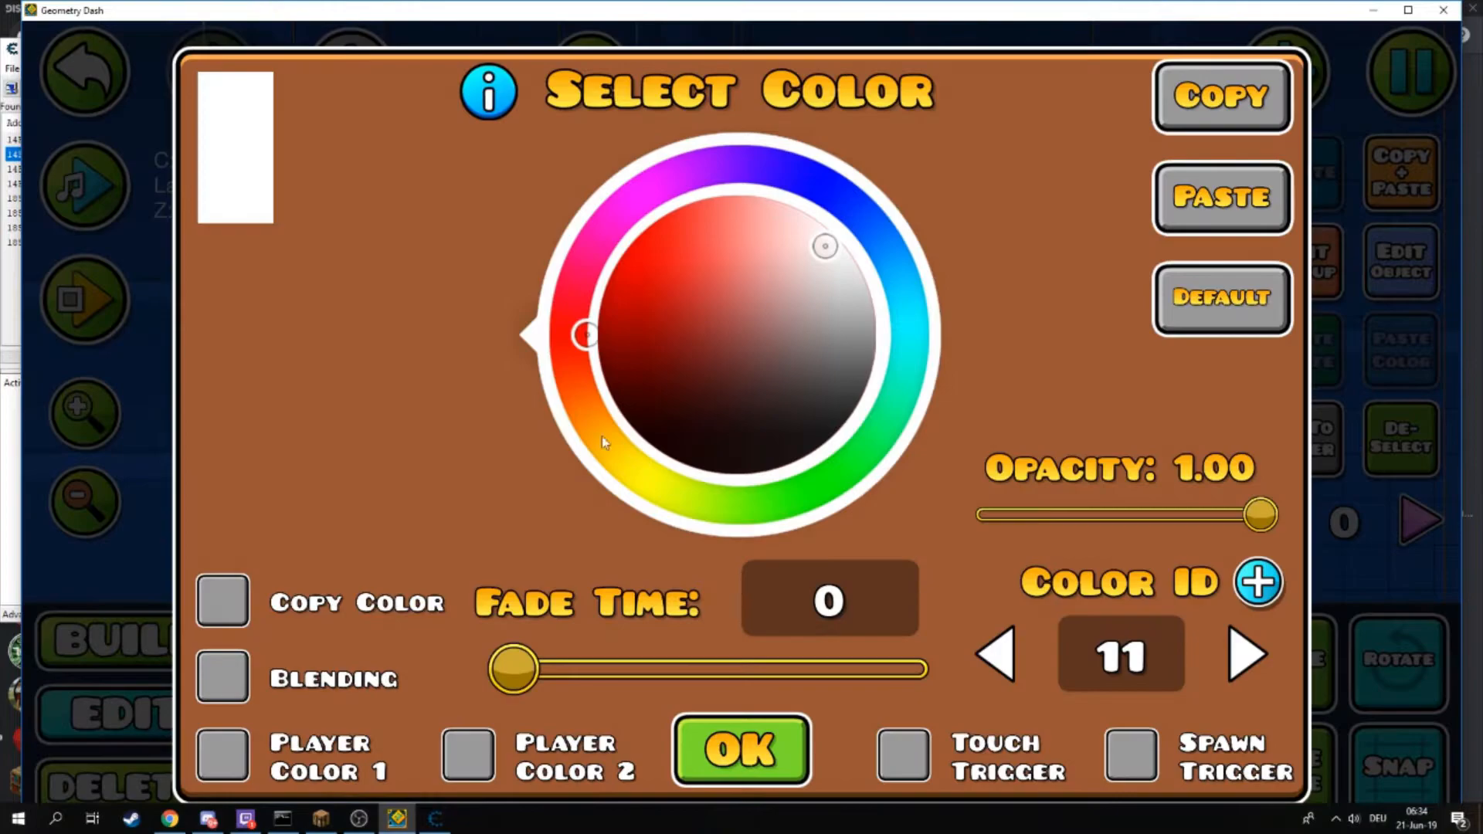
pyautogui.click(713, 776)
pyautogui.click(435, 818)
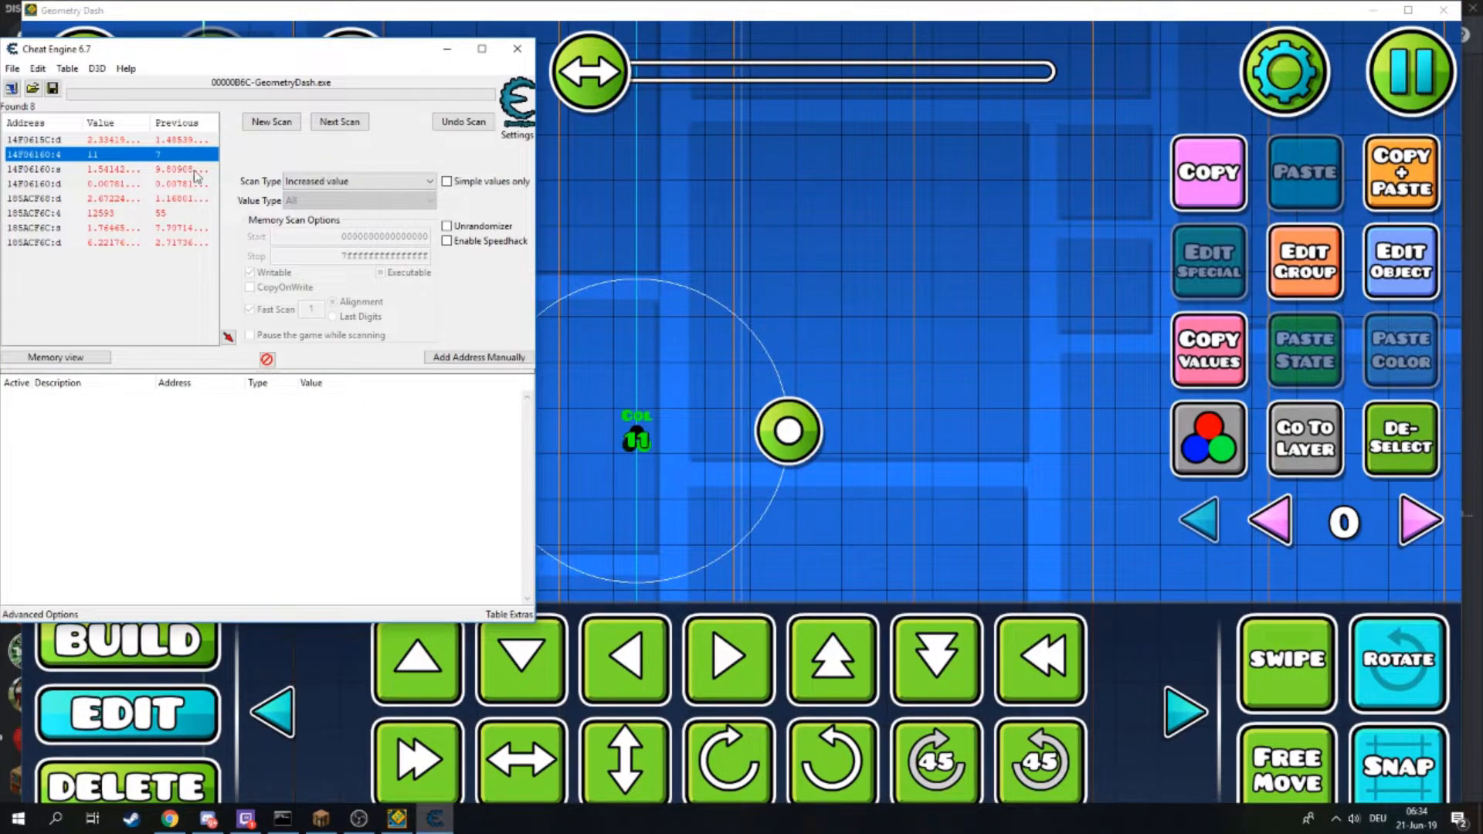
# - Add the 14F06160 entry from the scan results to the address list
pyautogui.rightClick(118, 159)
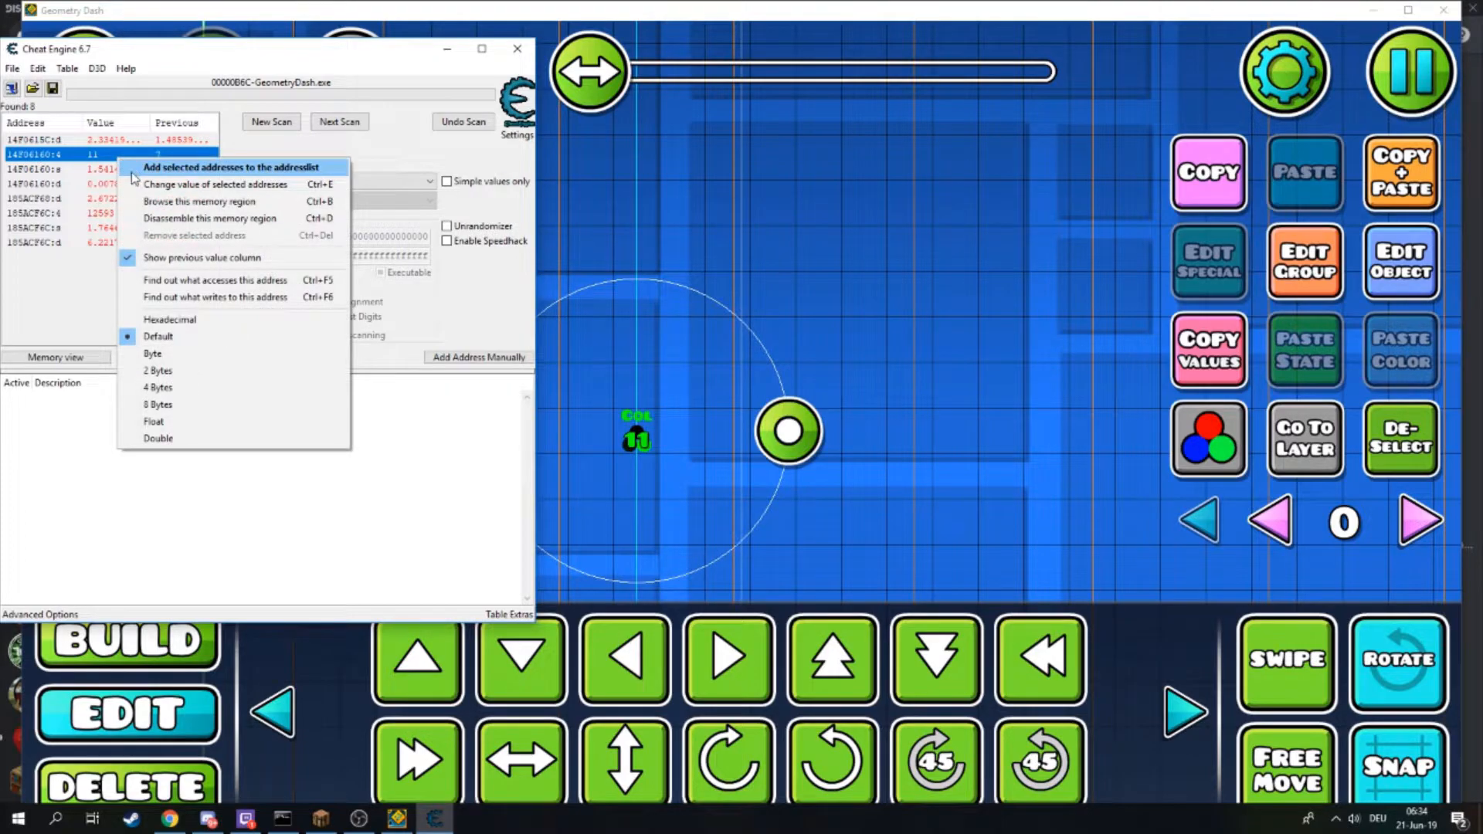
pyautogui.click(172, 170)
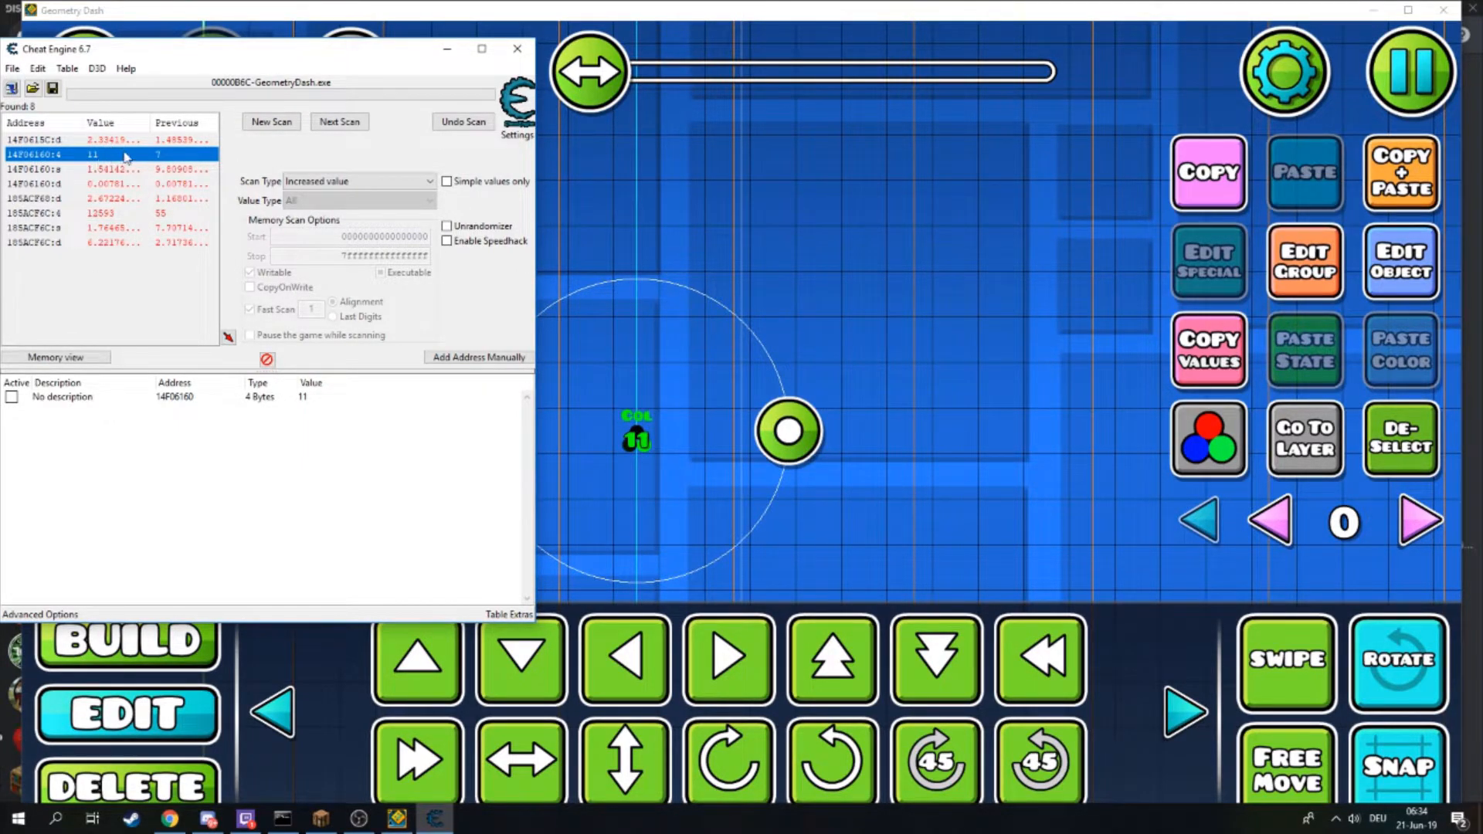
# - Change the stored address's value to 20
pyautogui.click(160, 399)
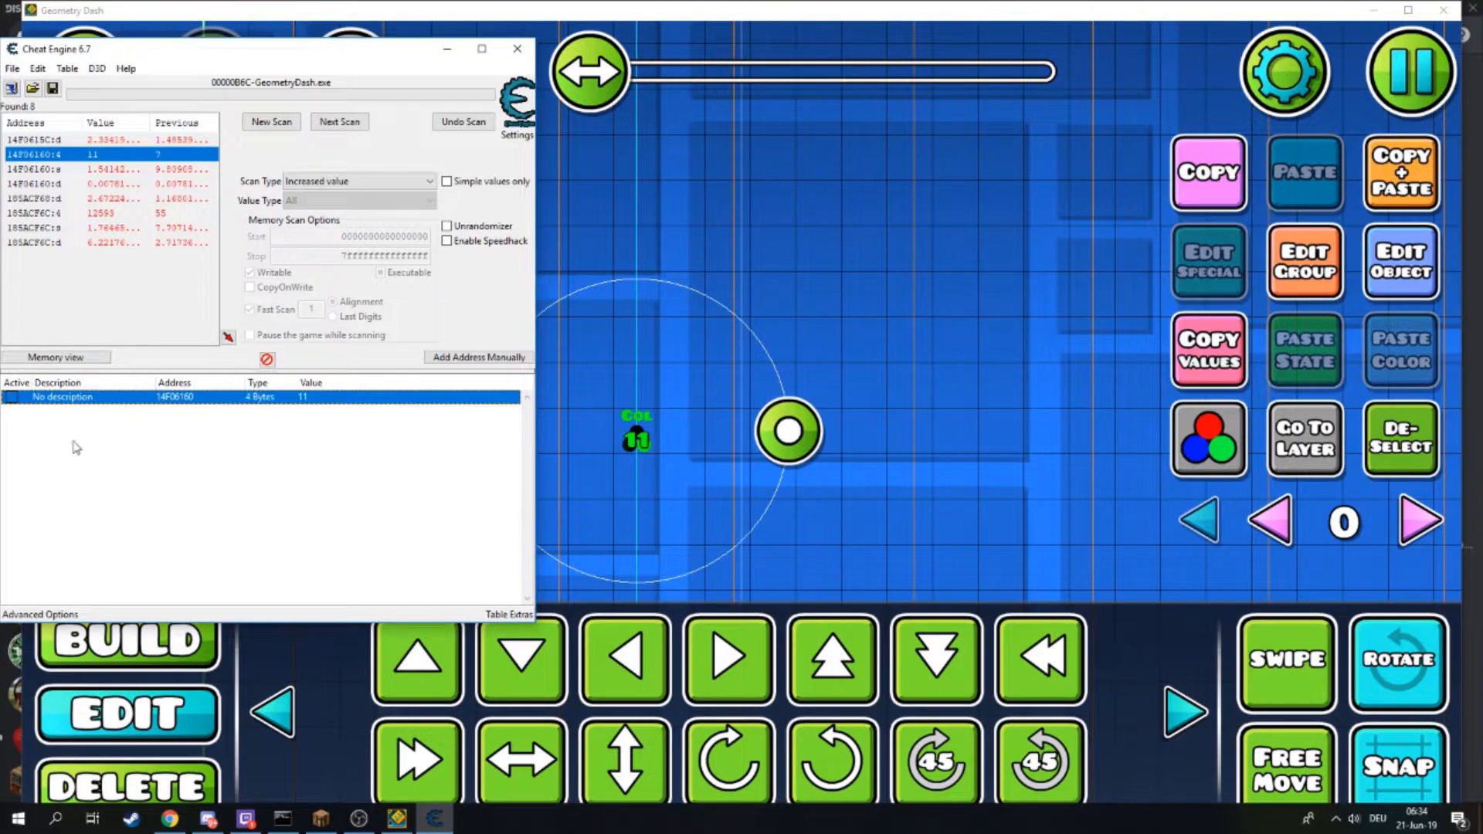
pyautogui.doubleClick(316, 399)
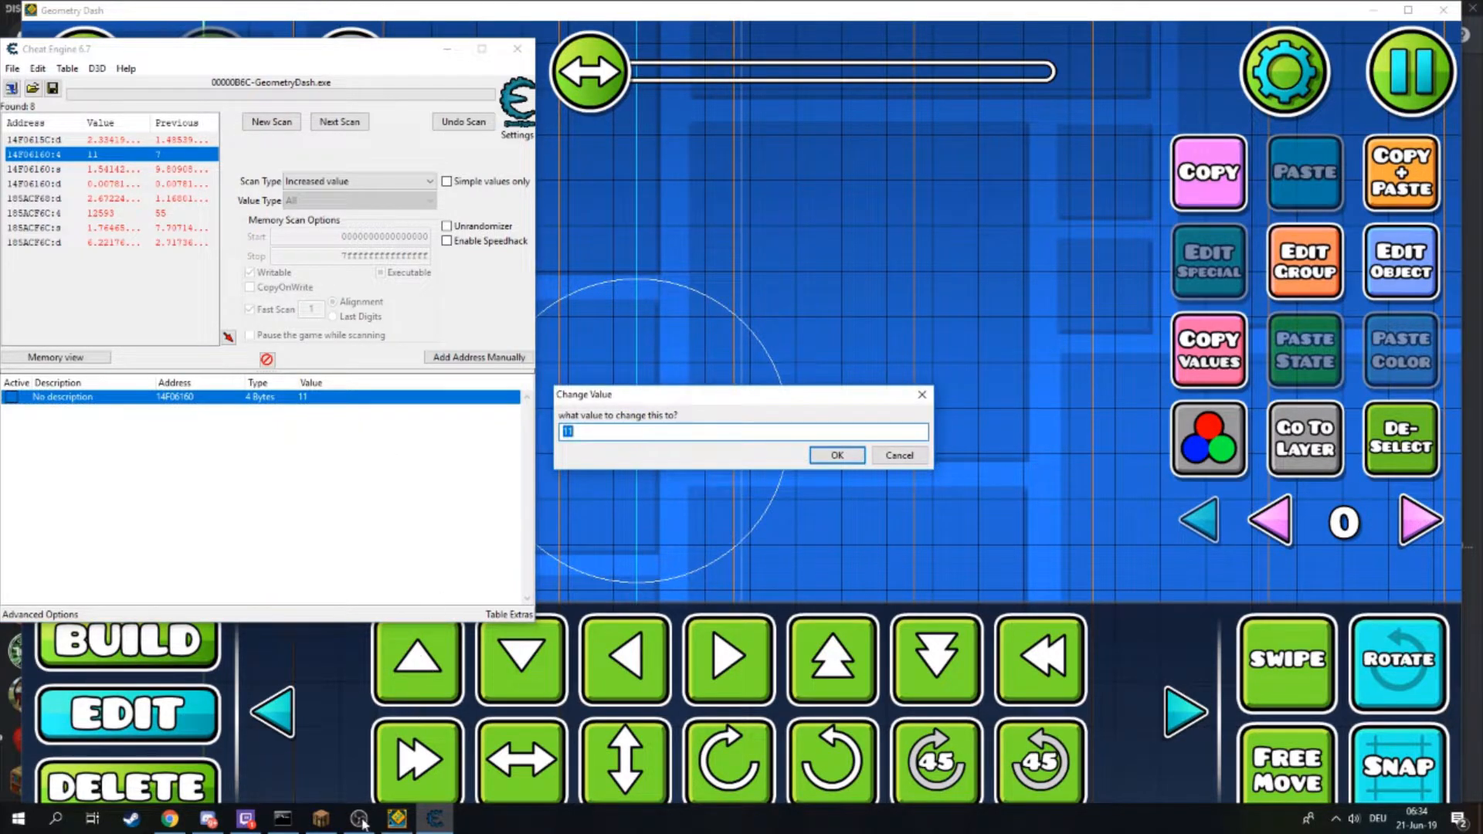
pyautogui.write('20')
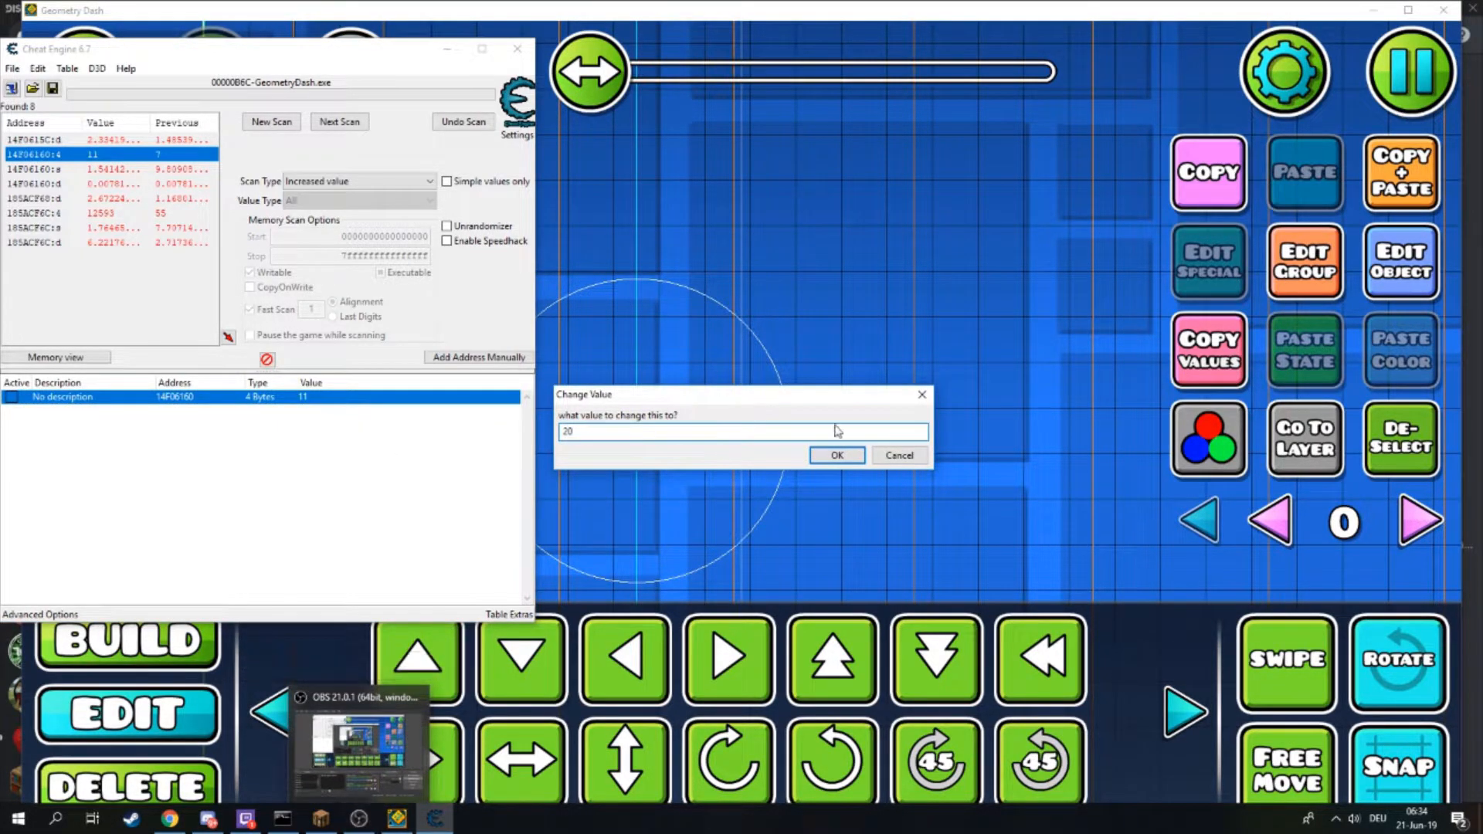
pyautogui.click(836, 456)
pyautogui.click(248, 440)
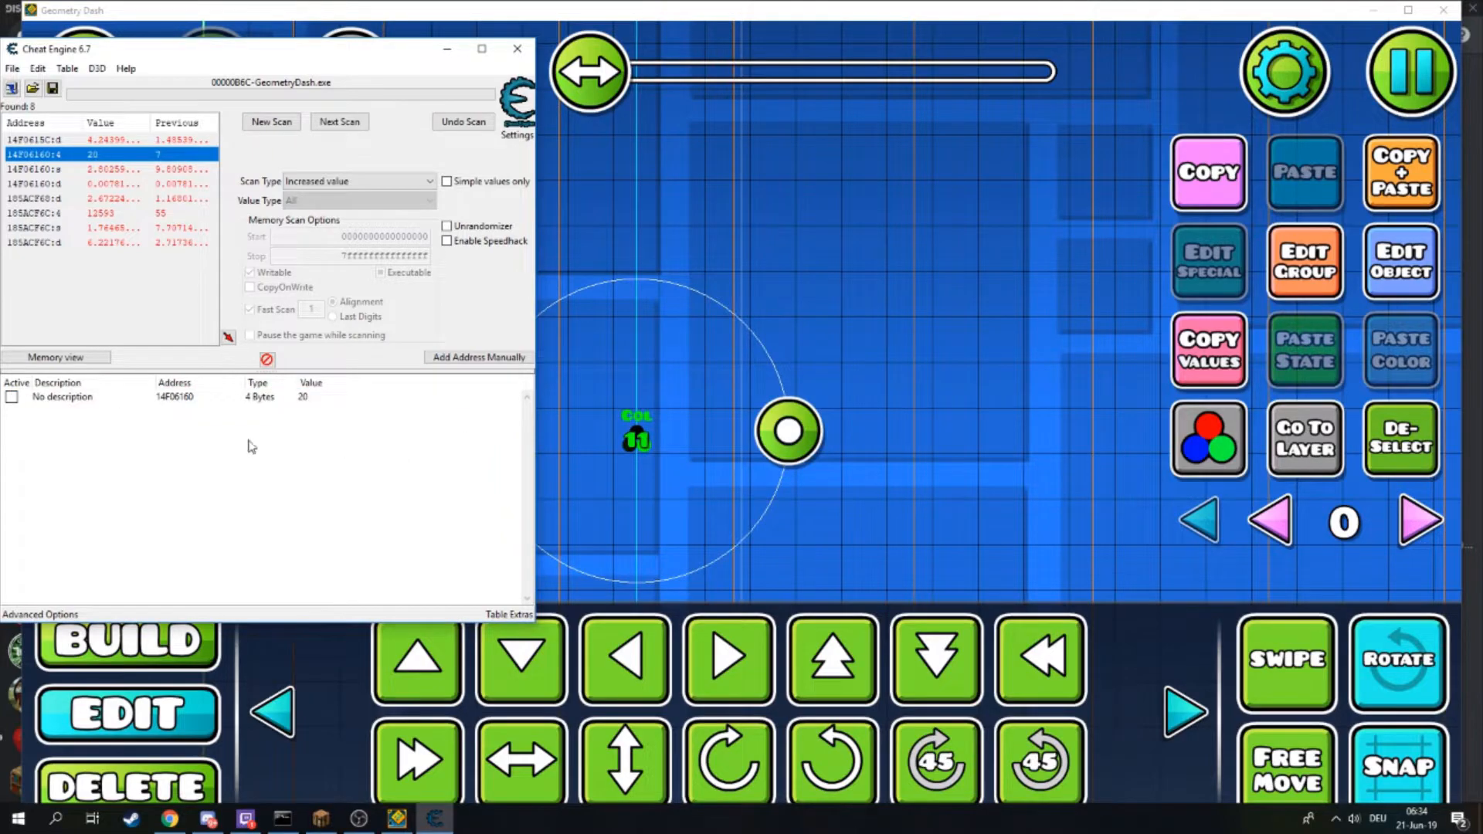
pyautogui.click(11, 402)
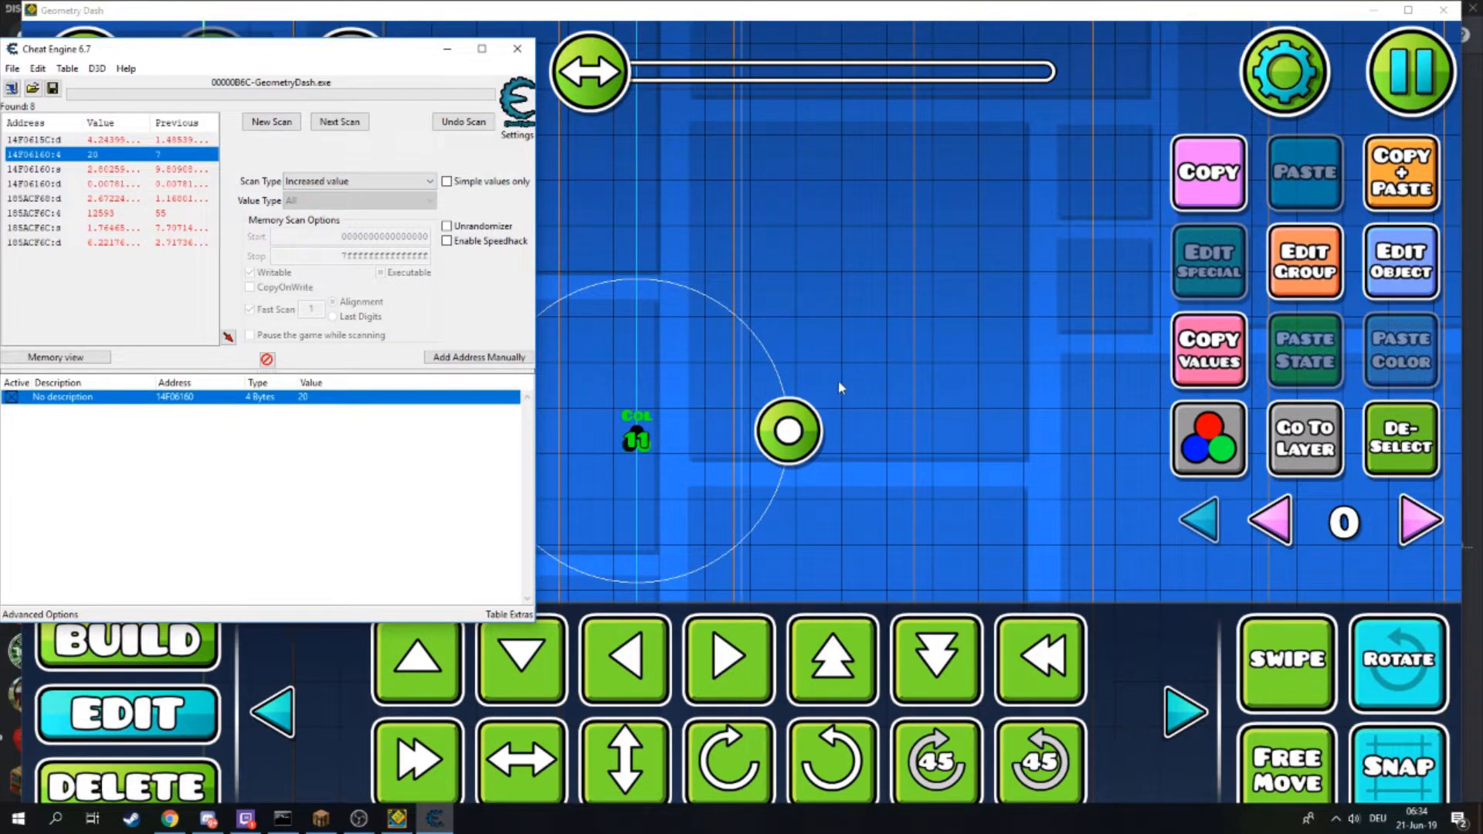
# - Open the color trigger's settings to check its Color ID, then close them and return to Cheat Engine
pyautogui.click(1426, 276)
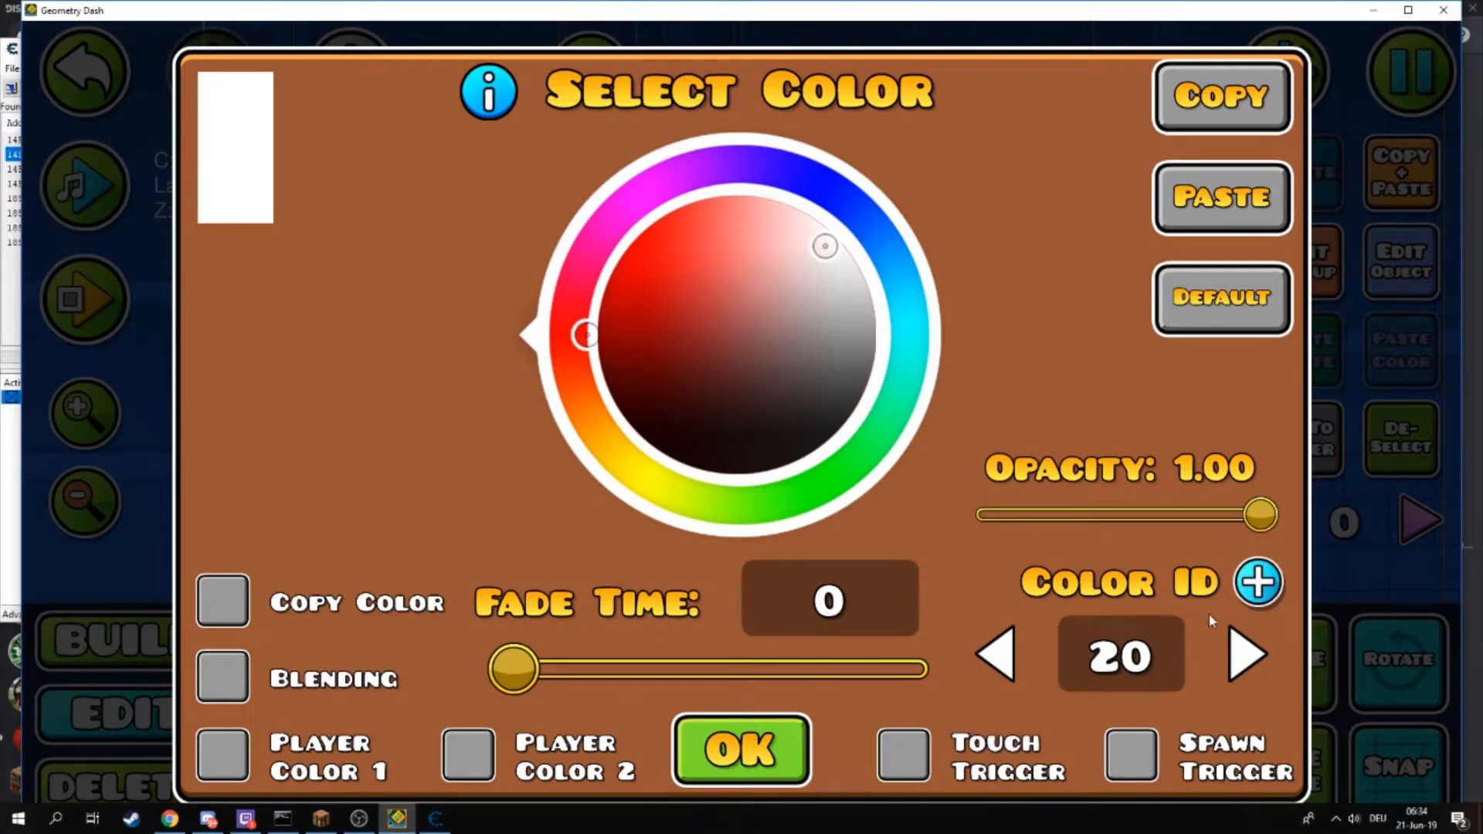
pyautogui.click(741, 750)
pyautogui.click(435, 819)
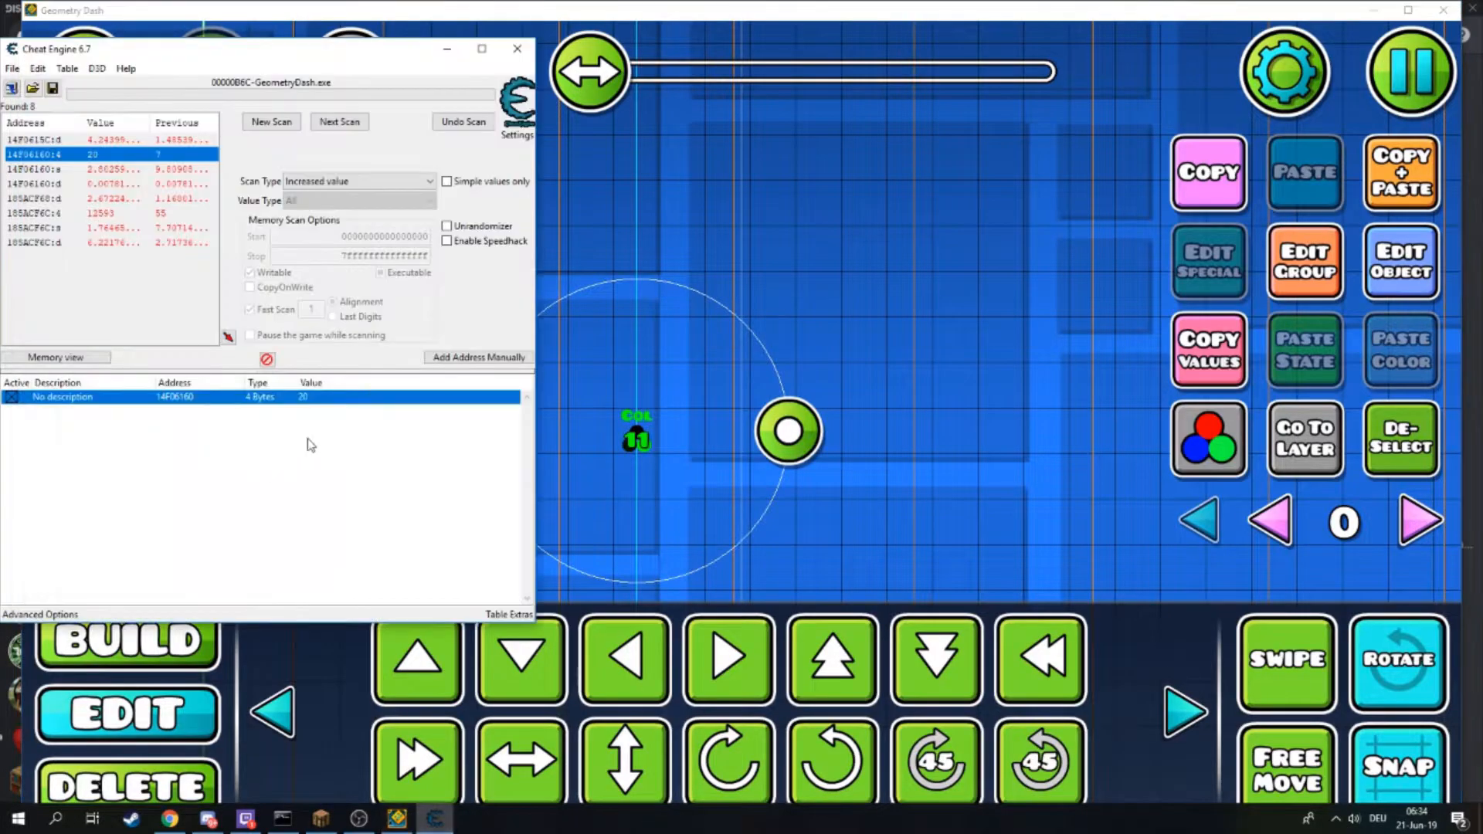
# - Set the stored address's value to 420, then check the trigger's Color ID in its settings and return
pyautogui.doubleClick(310, 397)
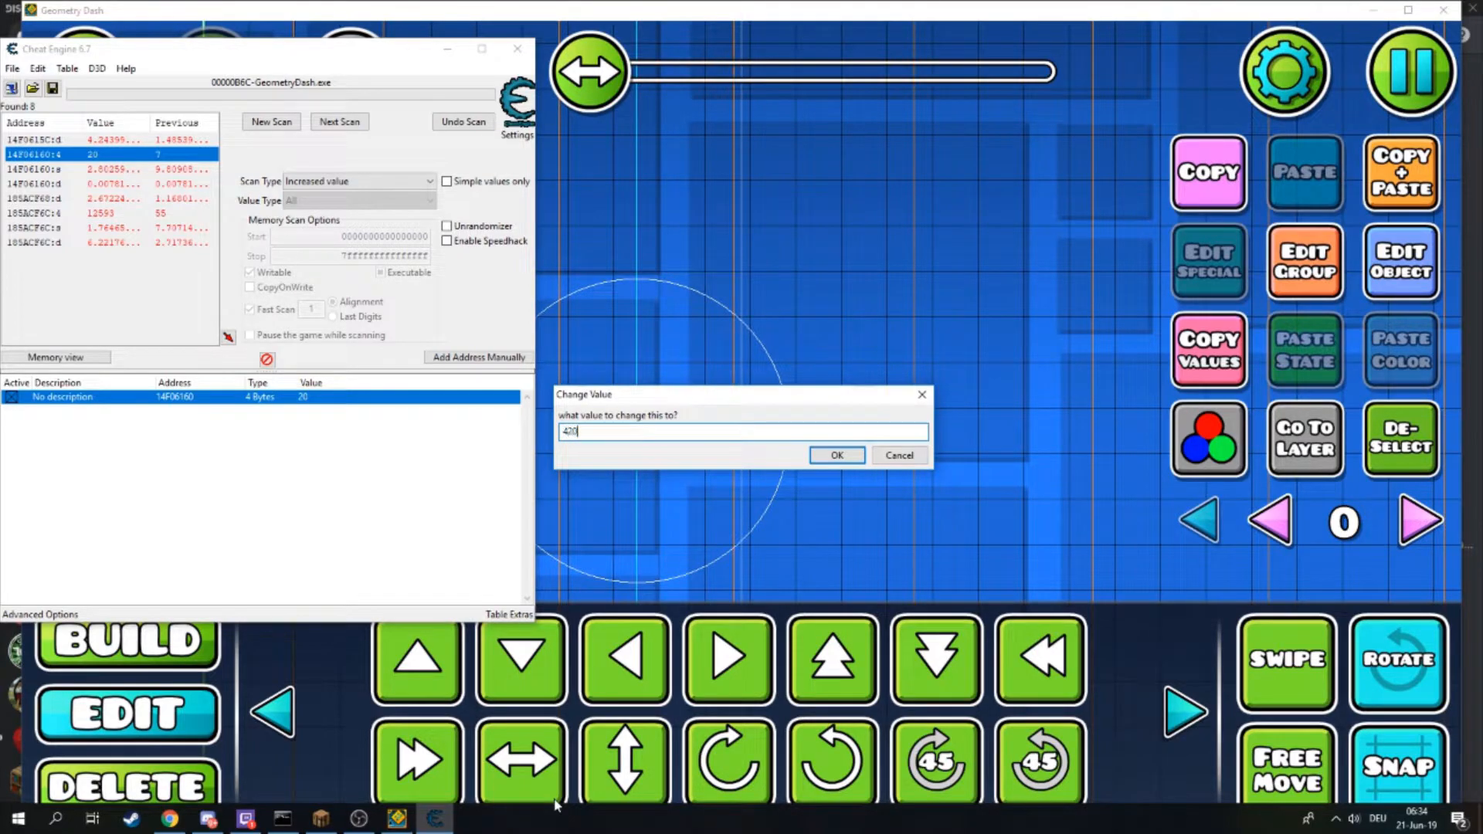
pyautogui.click(835, 457)
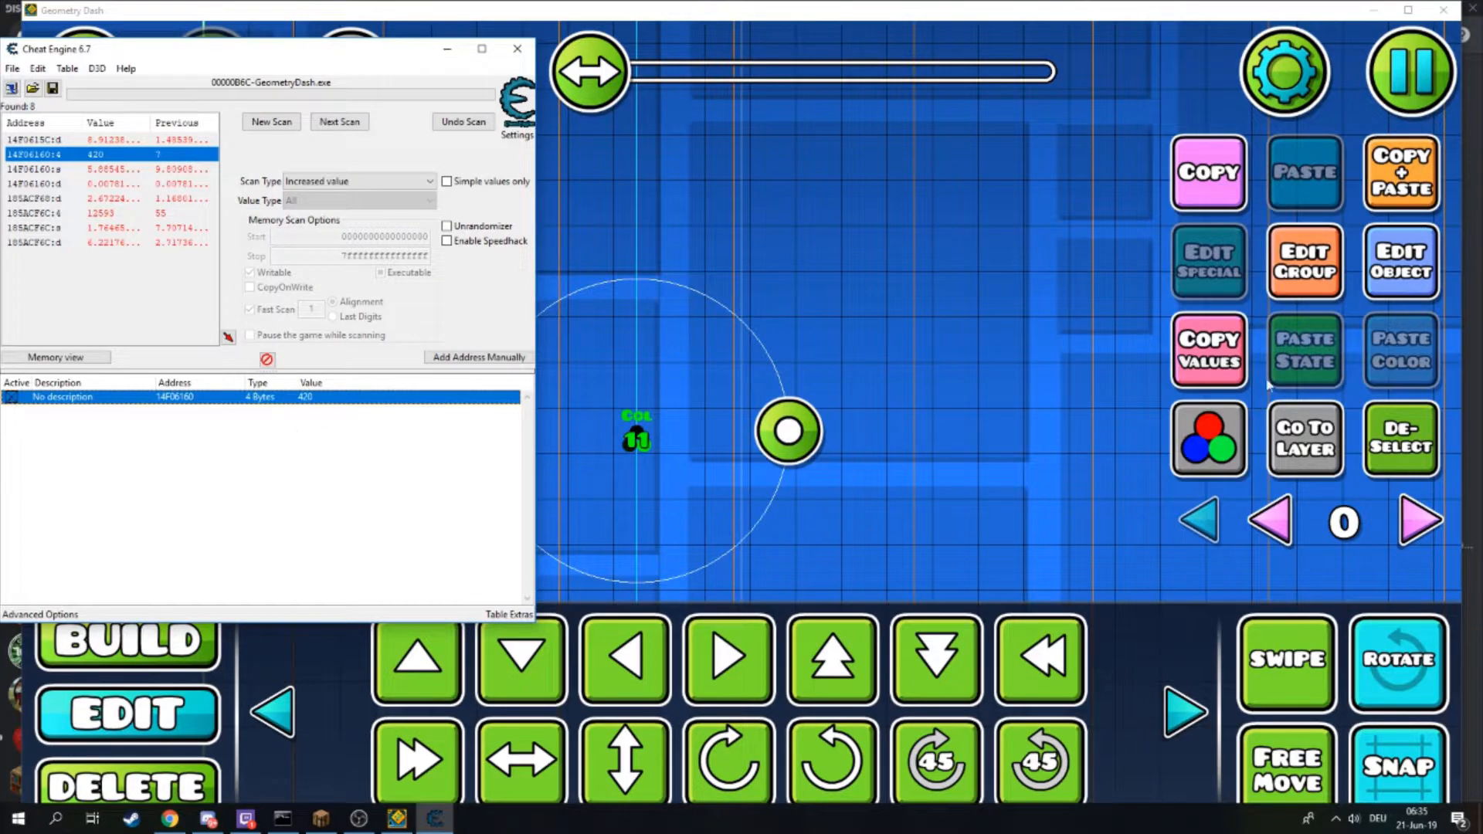
pyautogui.click(1384, 292)
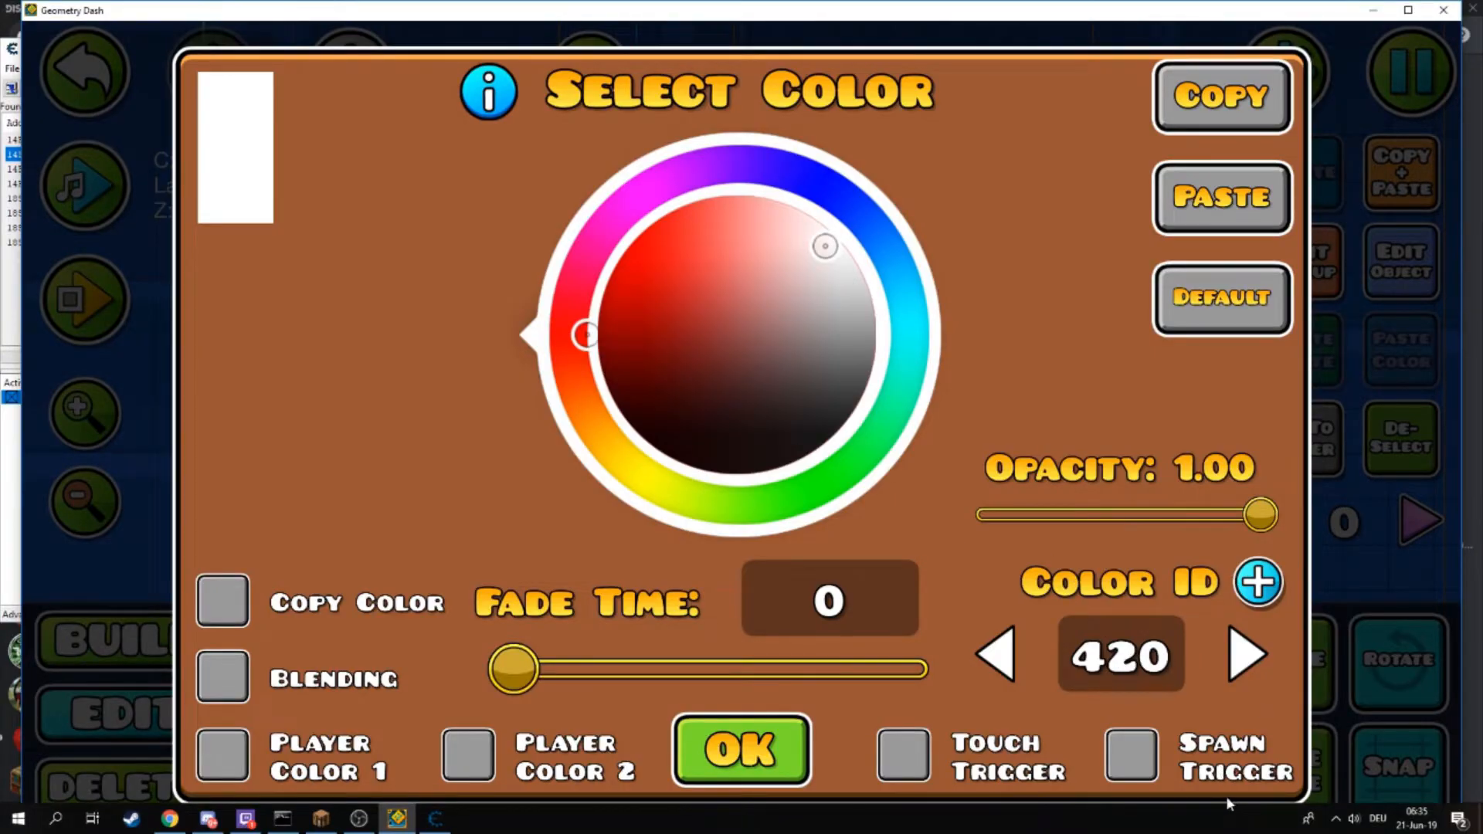
pyautogui.click(780, 721)
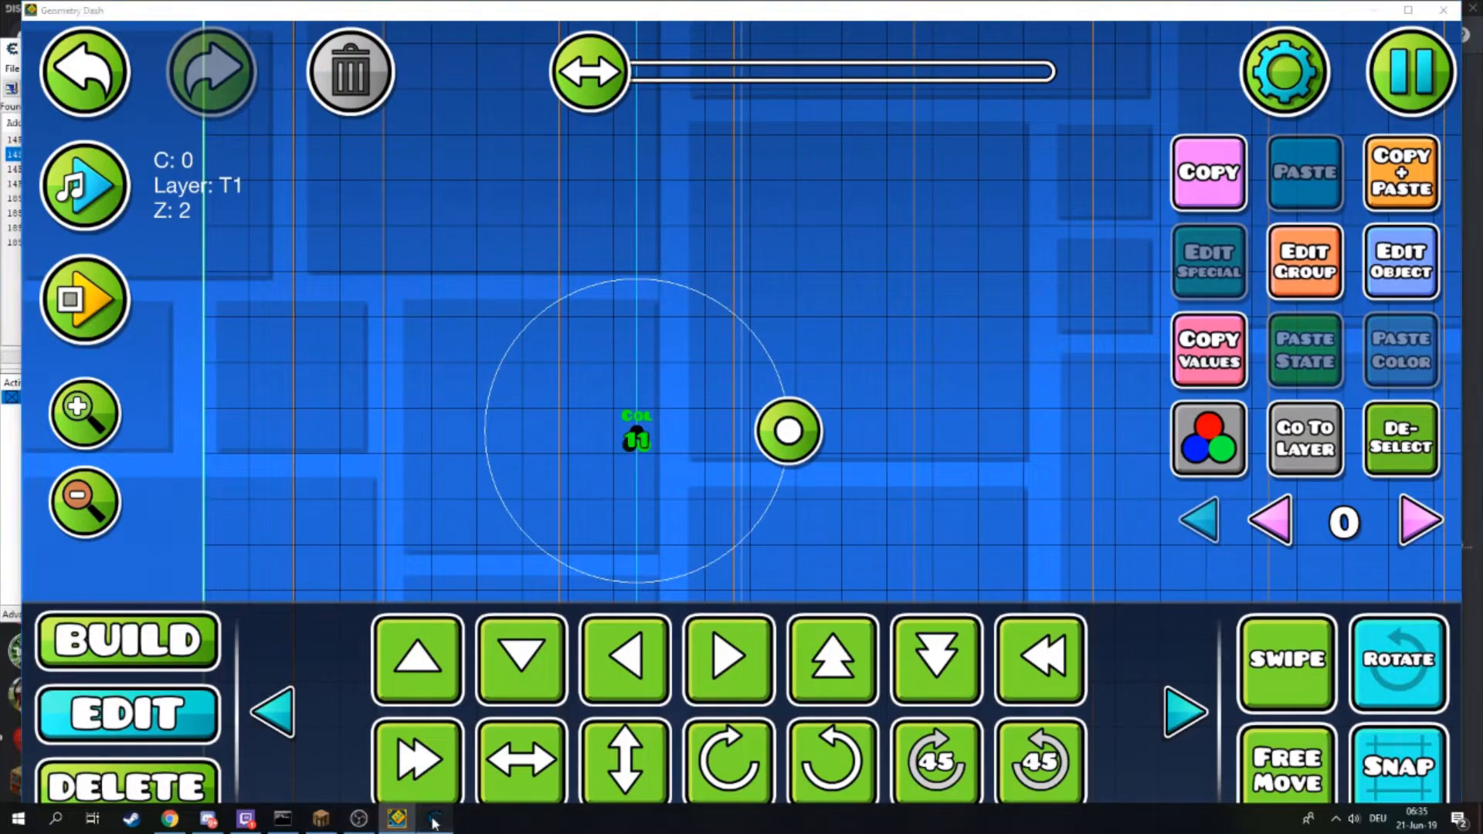
pyautogui.click(435, 818)
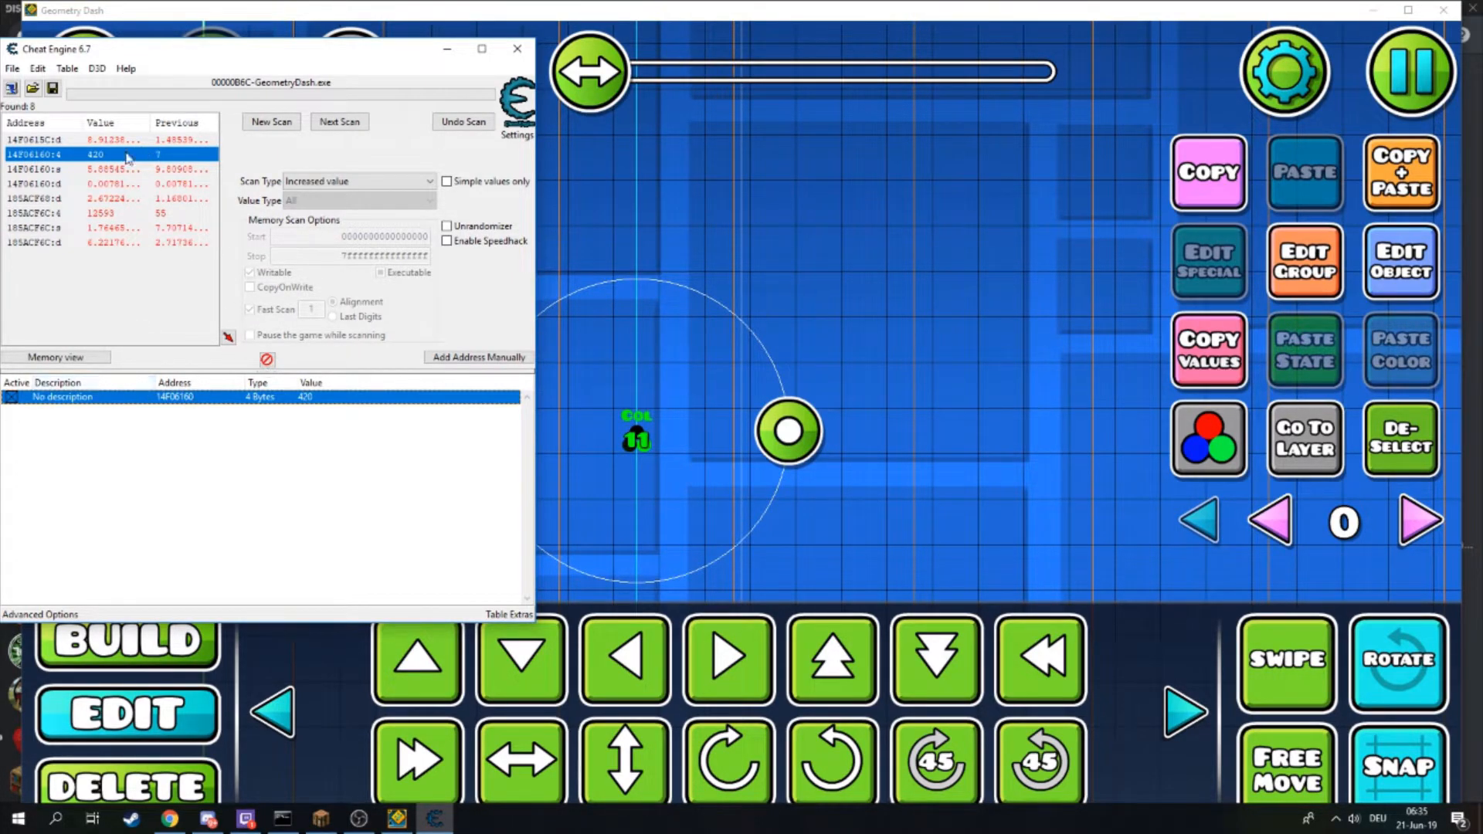
# - Examine the entries in the scan results list
pyautogui.click(71, 215)
pyautogui.click(56, 154)
pyautogui.click(59, 185)
pyautogui.click(70, 229)
pyautogui.click(75, 213)
pyautogui.click(78, 197)
pyautogui.click(78, 184)
pyautogui.click(81, 168)
pyautogui.click(87, 154)
pyautogui.click(97, 141)
pyautogui.click(97, 156)
pyautogui.click(90, 183)
pyautogui.click(89, 169)
pyautogui.click(91, 155)
pyautogui.click(96, 141)
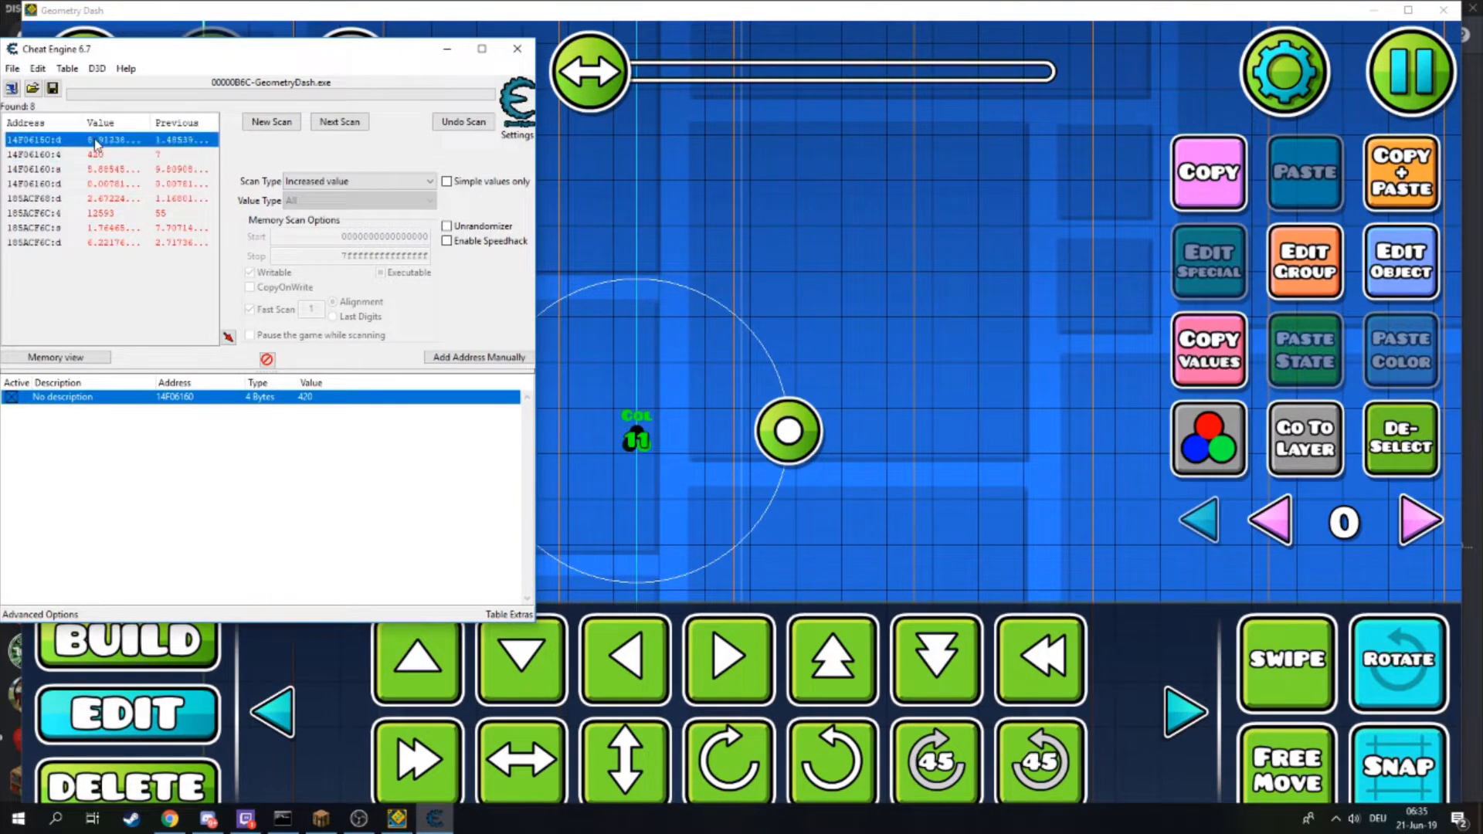
pyautogui.click(328, 183)
pyautogui.click(326, 183)
pyautogui.click(66, 215)
pyautogui.click(70, 199)
pyautogui.click(62, 157)
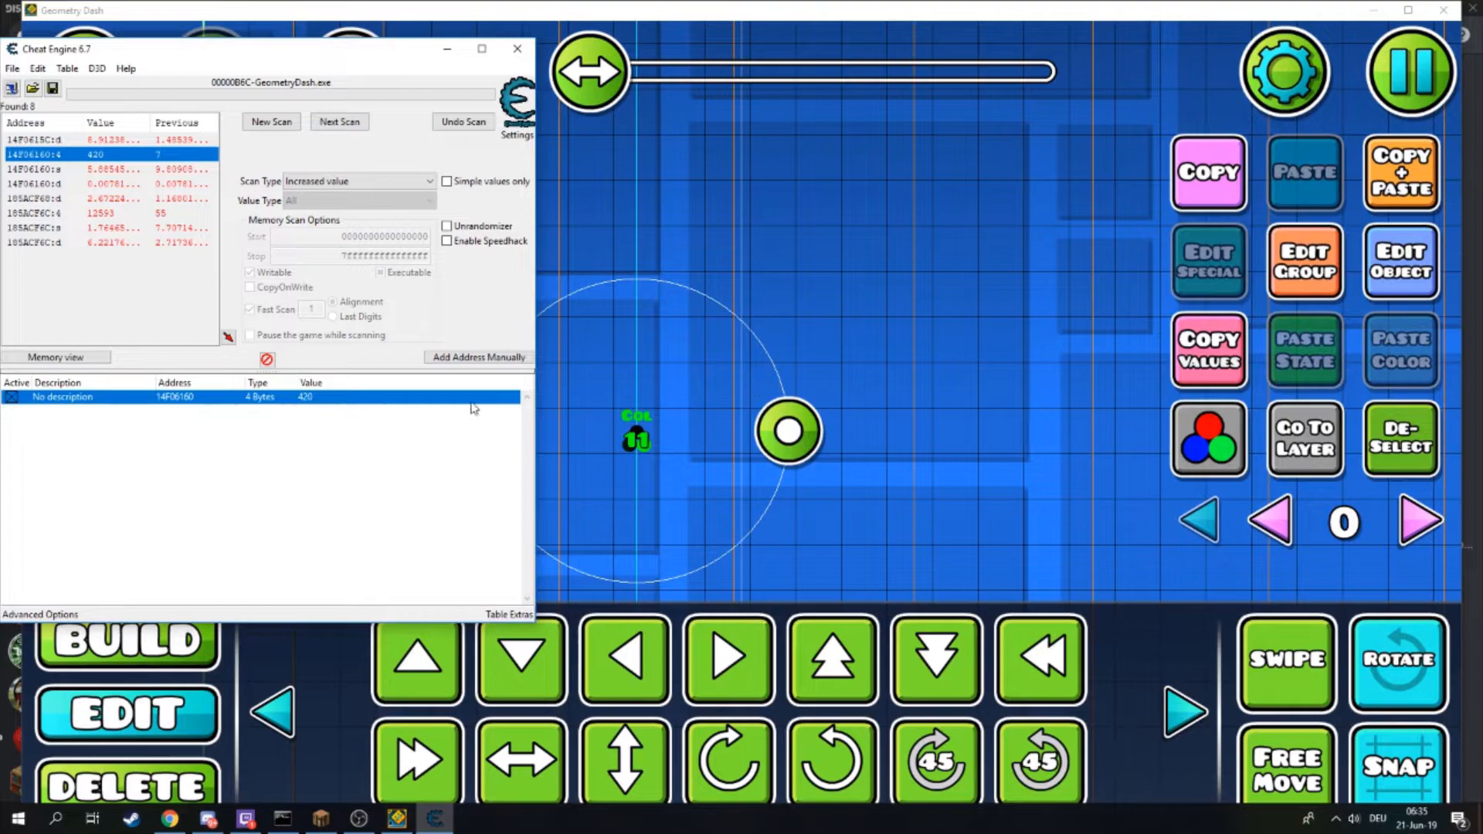
# - Set the color trigger's Color ID to 20 in its settings
pyautogui.click(1420, 280)
pyautogui.click(1098, 671)
pyautogui.press('BackSpace')
pyautogui.press('BackSpace')
pyautogui.press('BackSpace')
pyautogui.write('20')
pyautogui.click(791, 738)
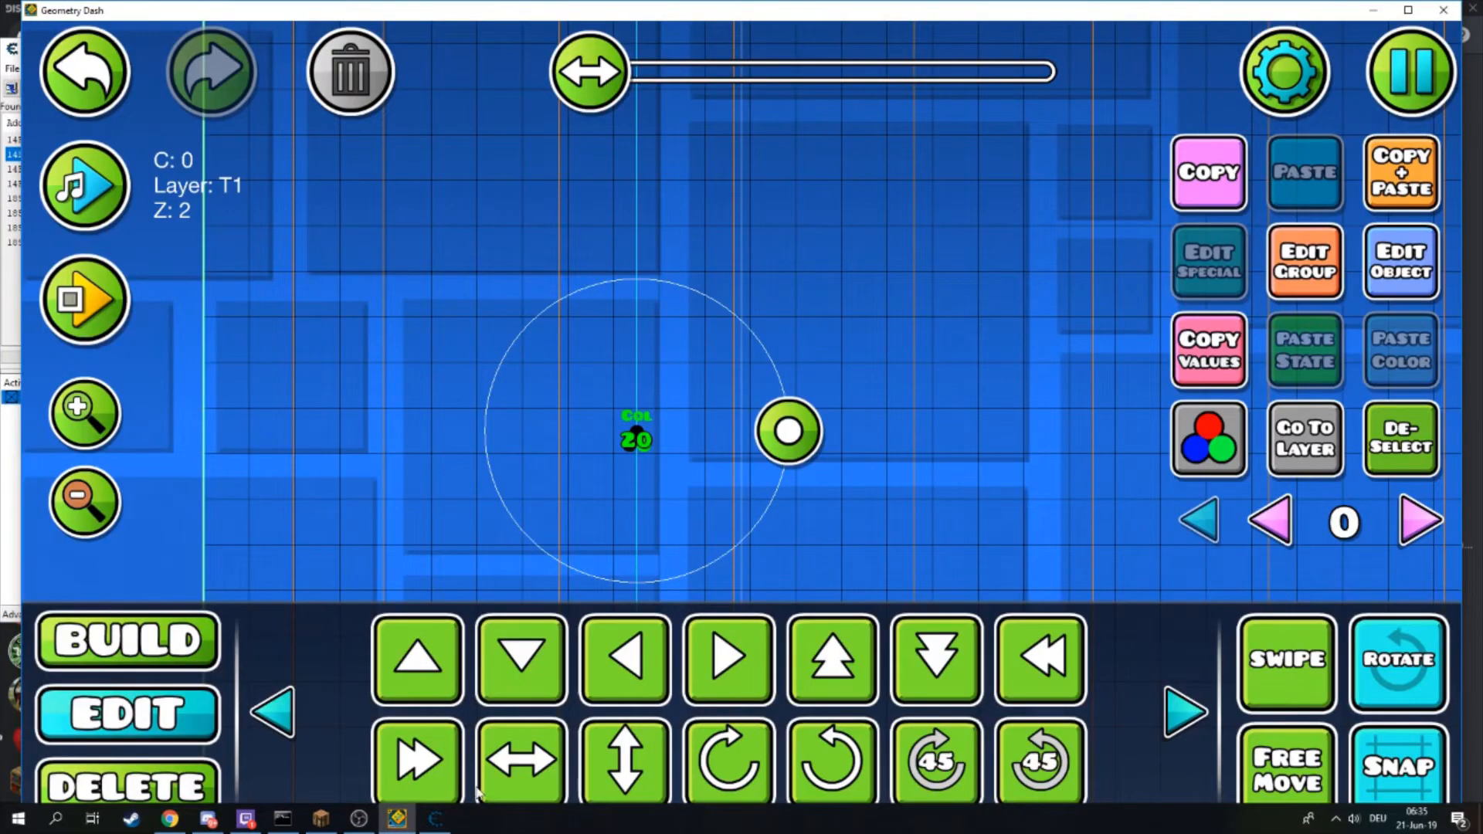
# - Reopen the color trigger's settings to check its Color ID, then return to Cheat Engine
pyautogui.click(442, 815)
pyautogui.click(1381, 292)
pyautogui.click(1380, 292)
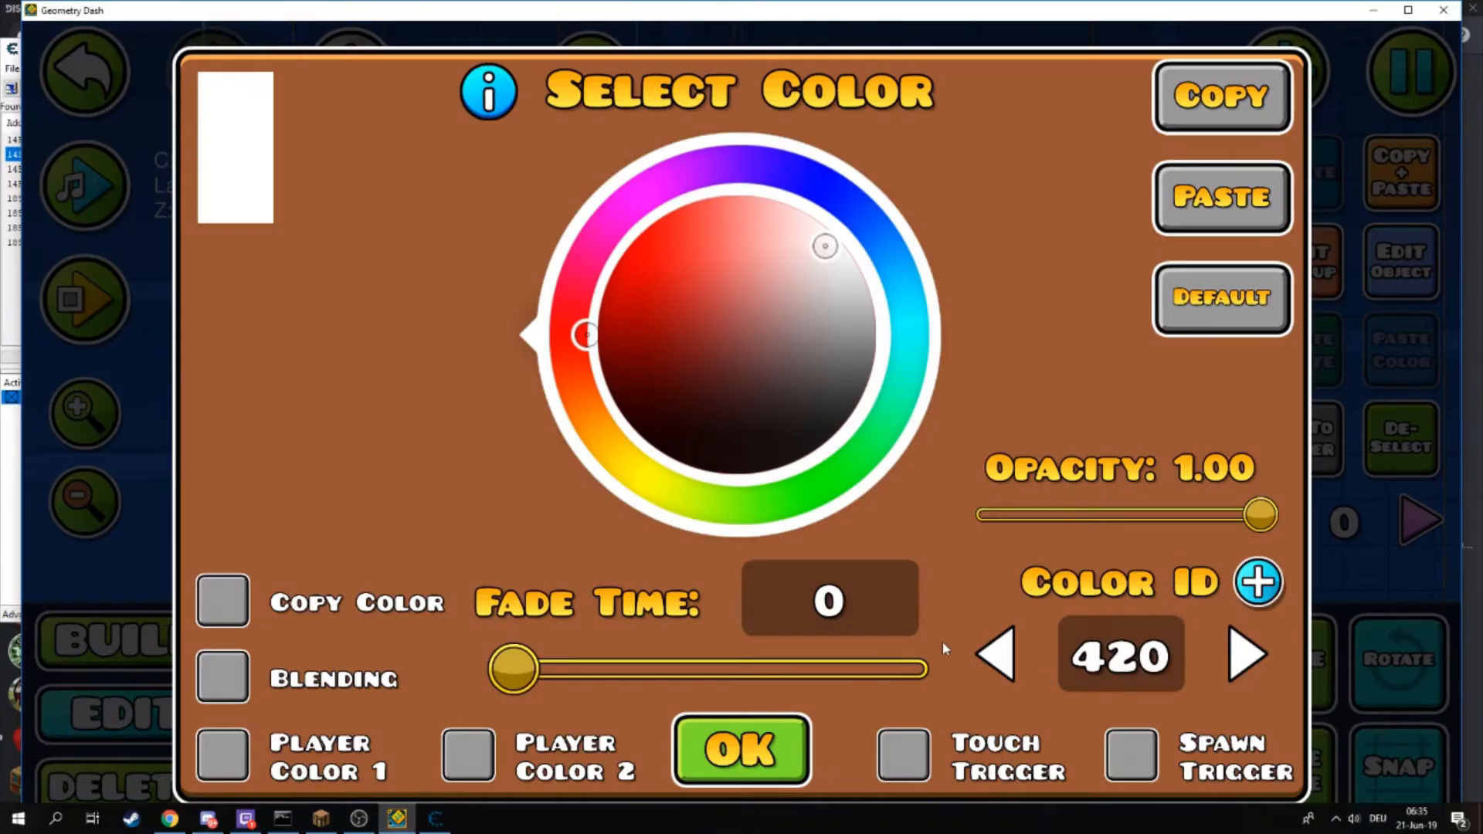
pyautogui.click(765, 786)
pyautogui.click(435, 817)
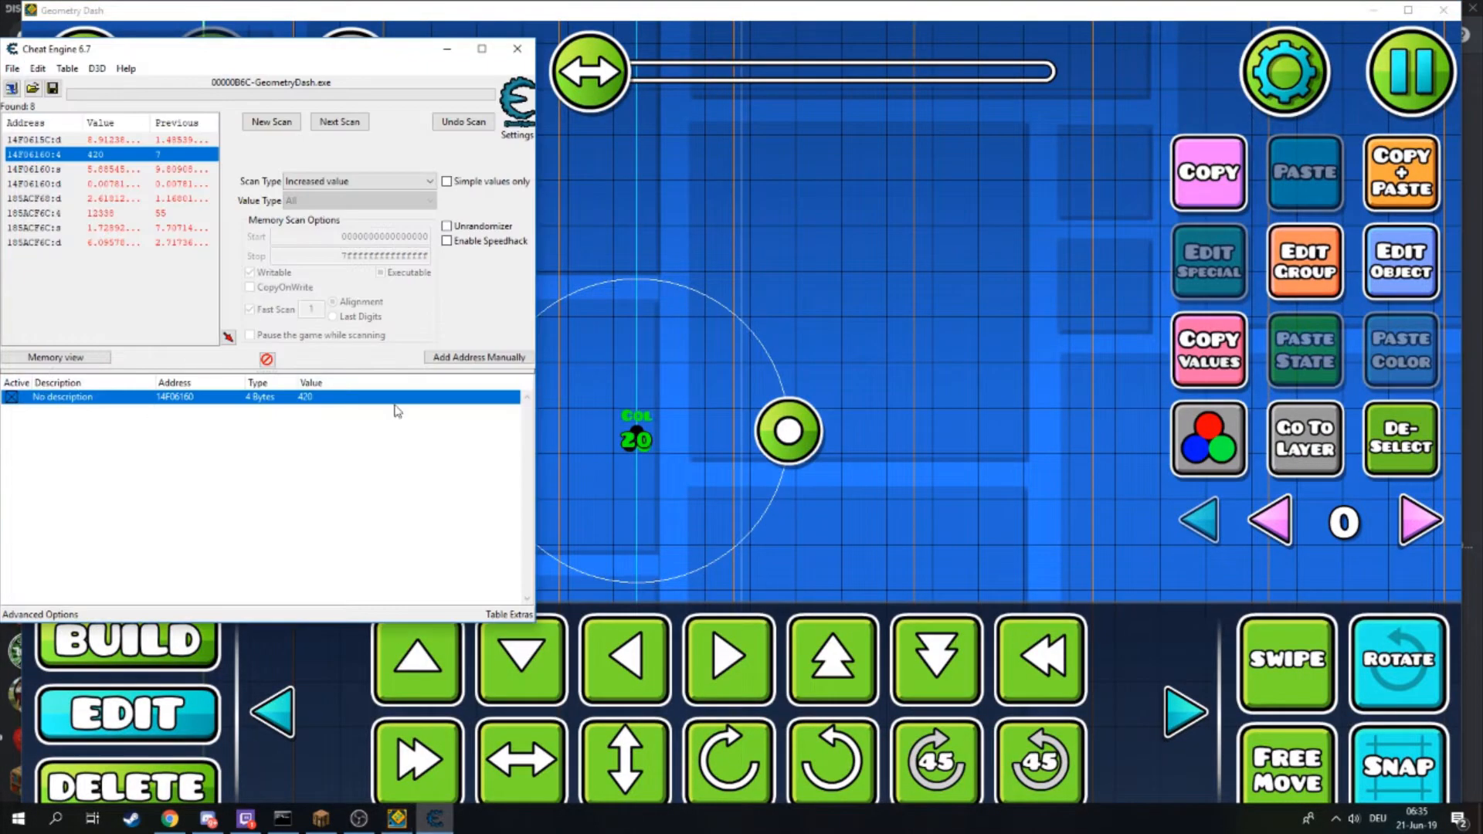
# - Open the stored address's context menu, then recheck the trigger's Color ID and return to Cheat Engine
pyautogui.rightClick(318, 405)
pyautogui.click(275, 425)
pyautogui.click(1364, 306)
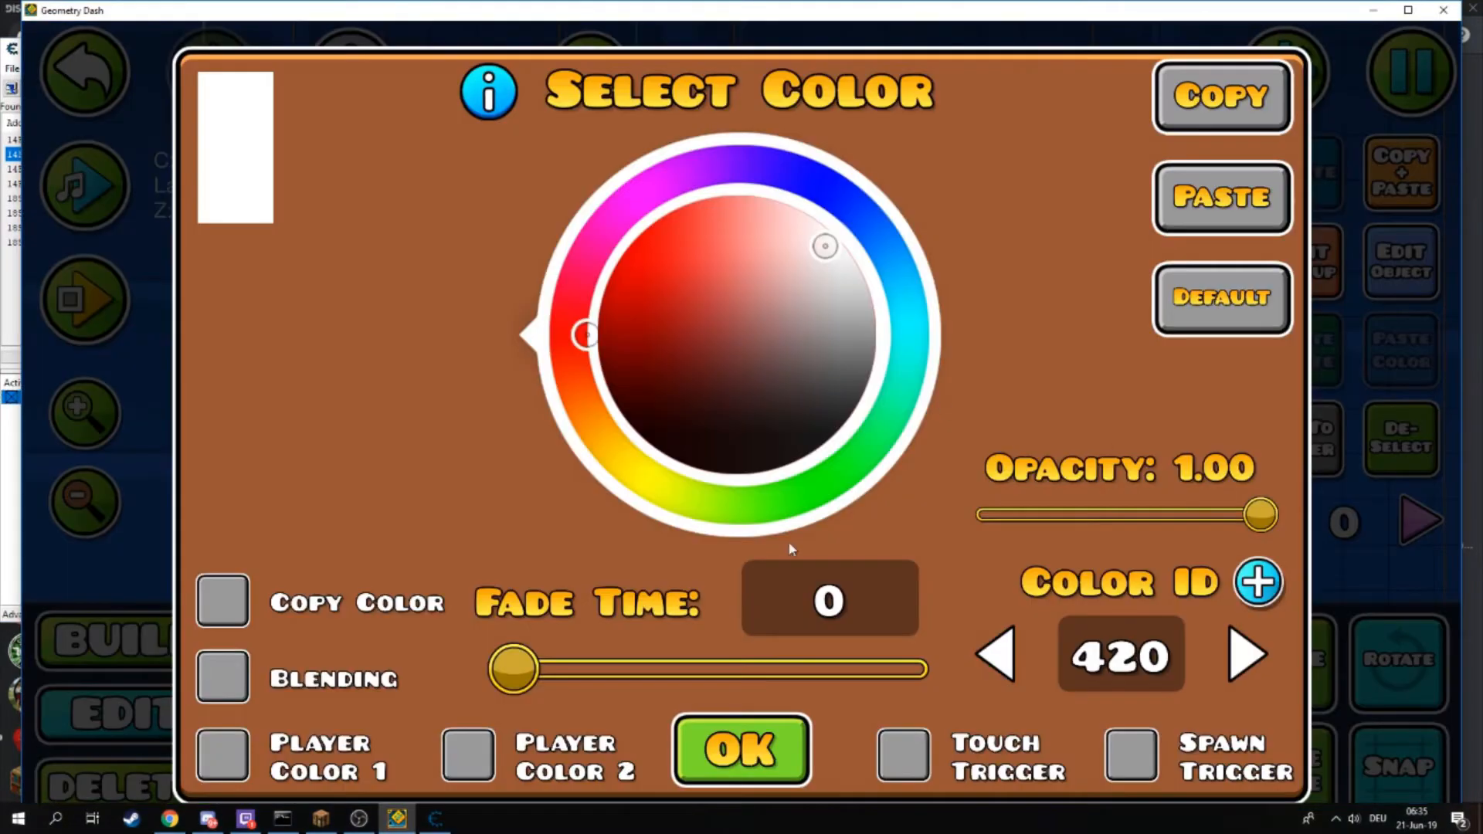
pyautogui.click(687, 754)
pyautogui.click(435, 818)
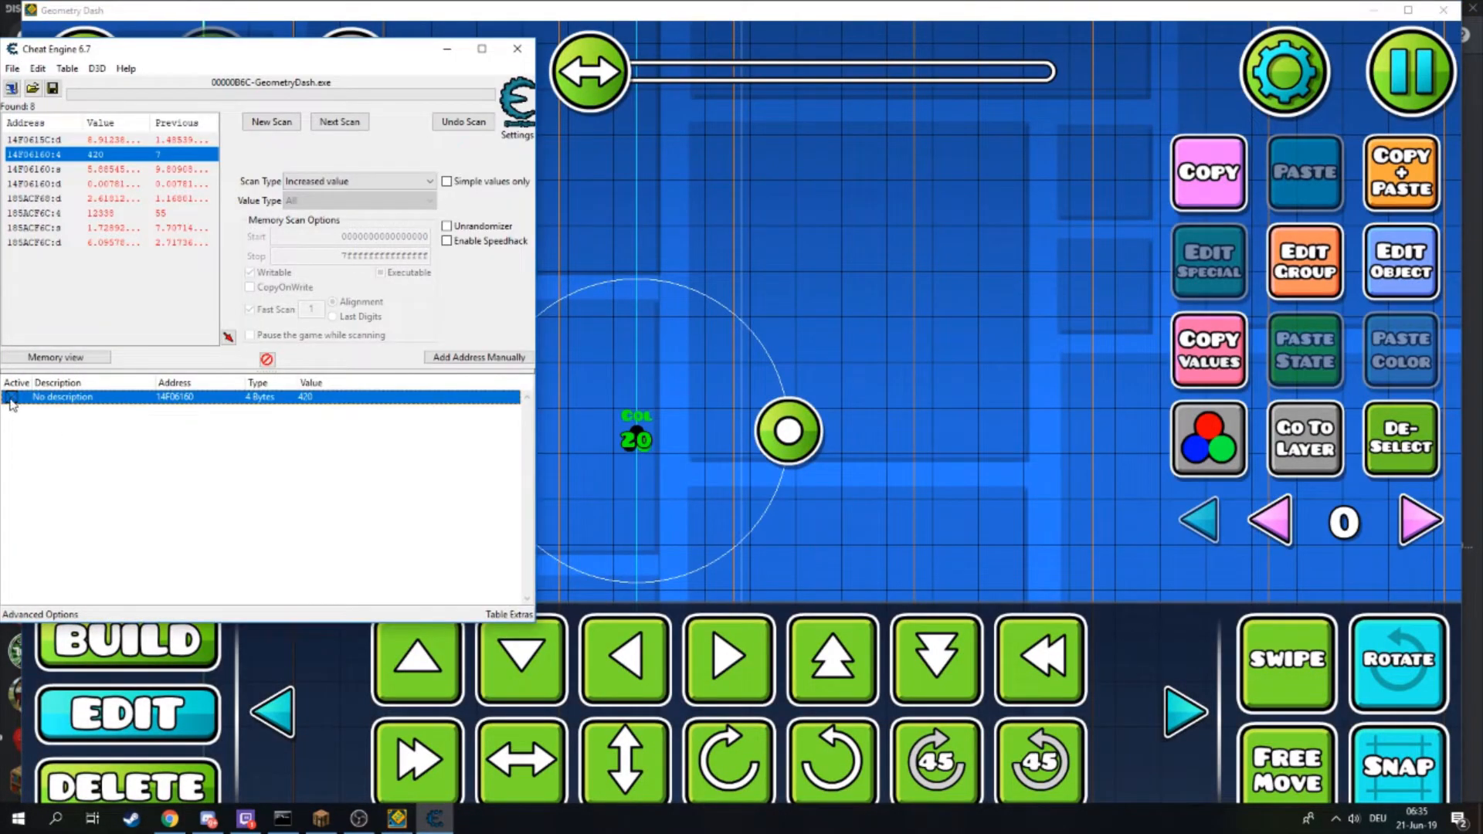
# - Set the trigger's Color ID back to 20 in its settings, reopen them to verify, and return to Cheat Engine
pyautogui.click(1401, 261)
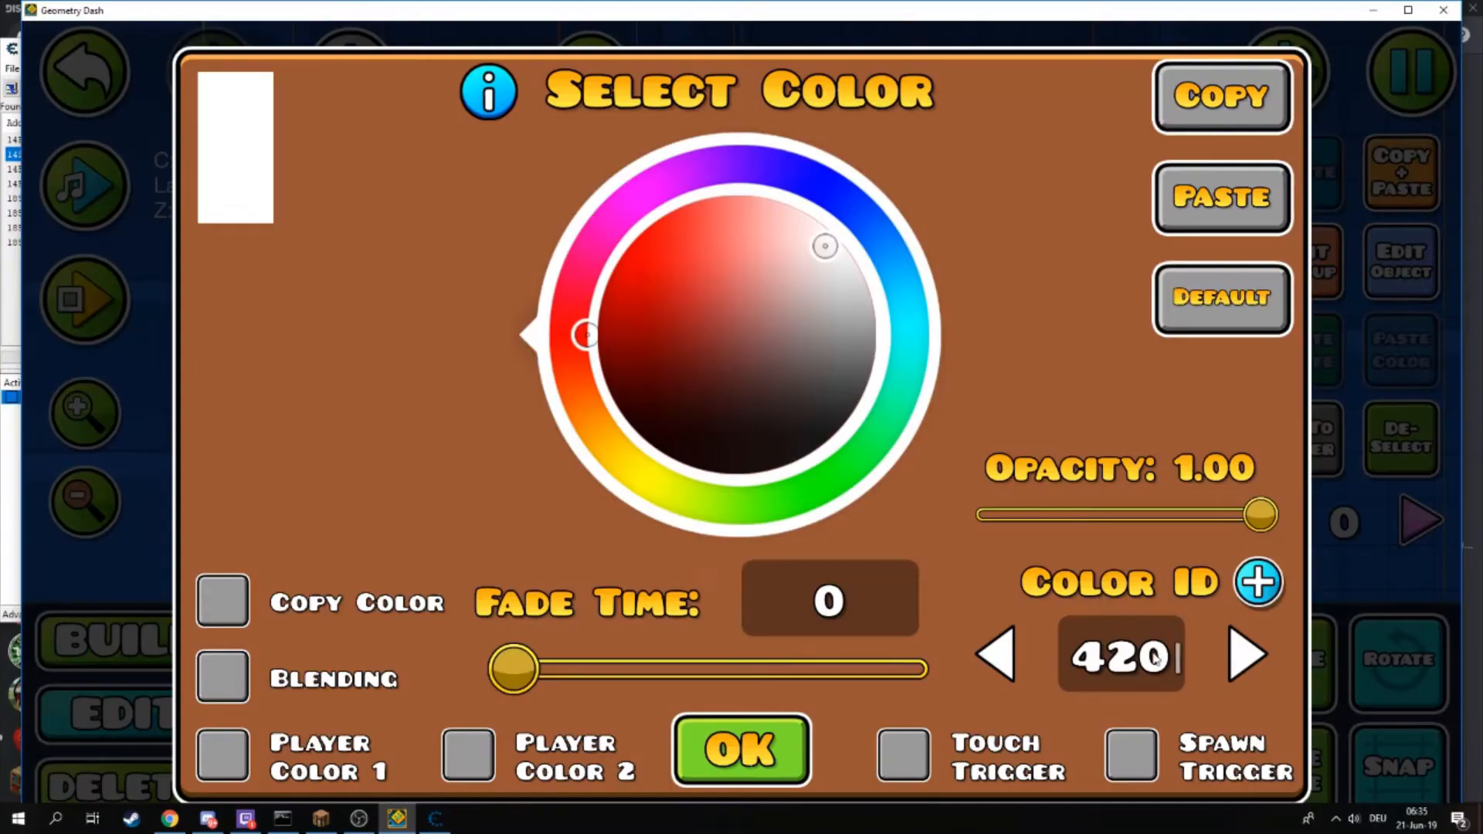
pyautogui.press('BackSpace')
pyautogui.press('BackSpace')
pyautogui.press('BackSpace')
pyautogui.write('20')
pyautogui.click(741, 751)
pyautogui.click(1391, 267)
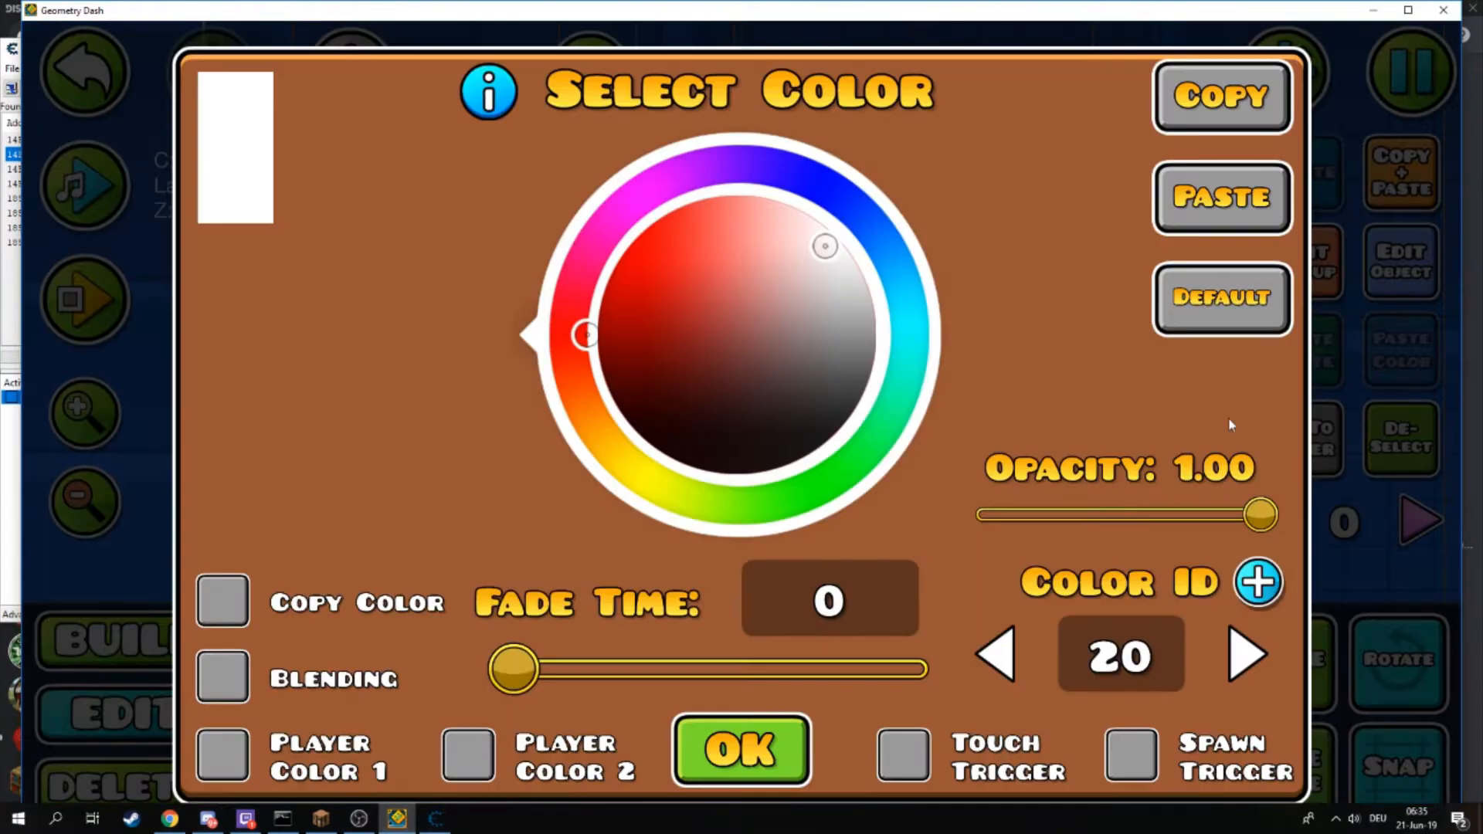
pyautogui.press('Escape')
pyautogui.click(445, 822)
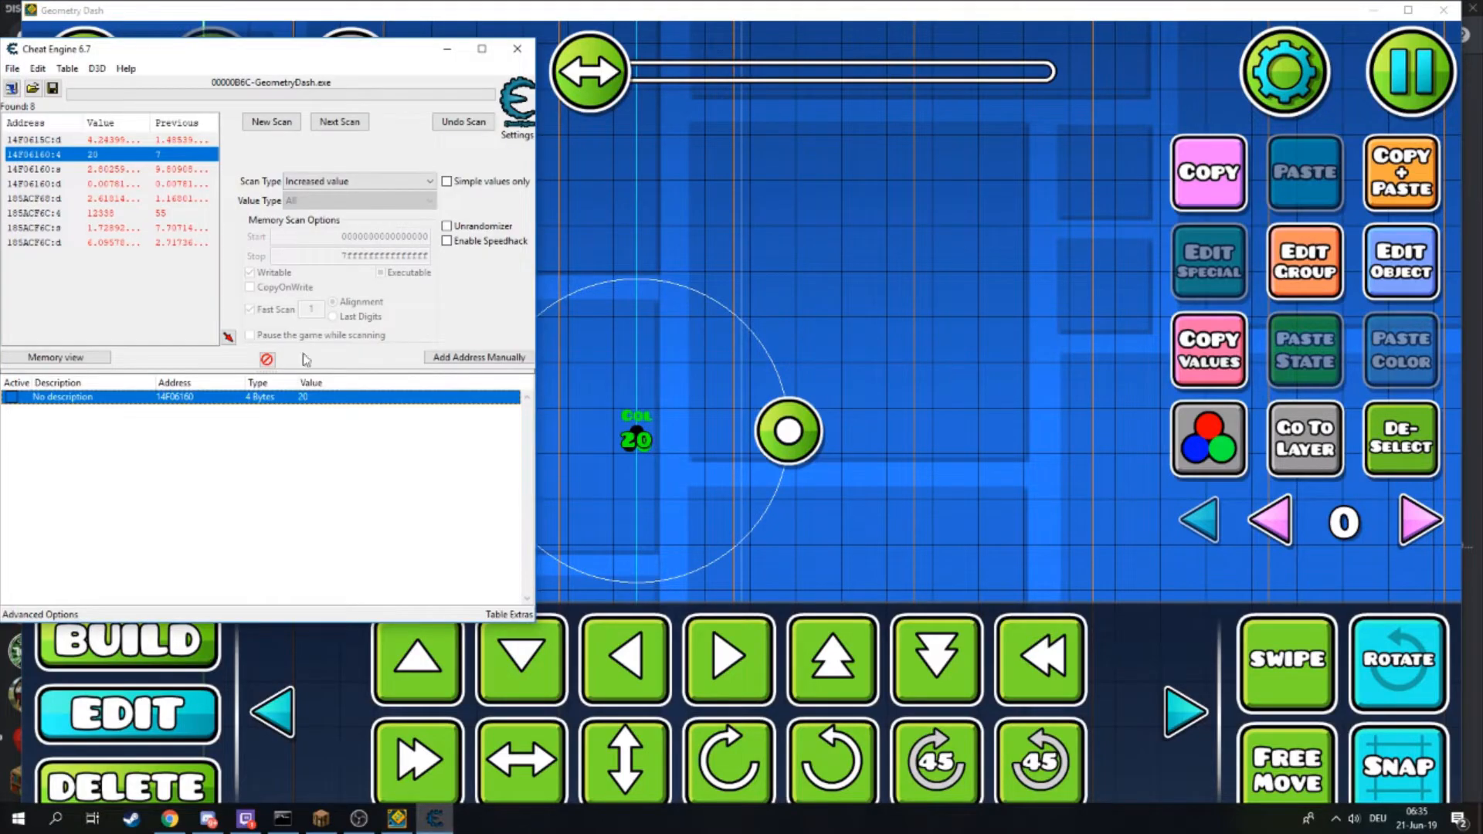
# - Change the stored address's value to 420 again
pyautogui.doubleClick(303, 399)
pyautogui.write('420')
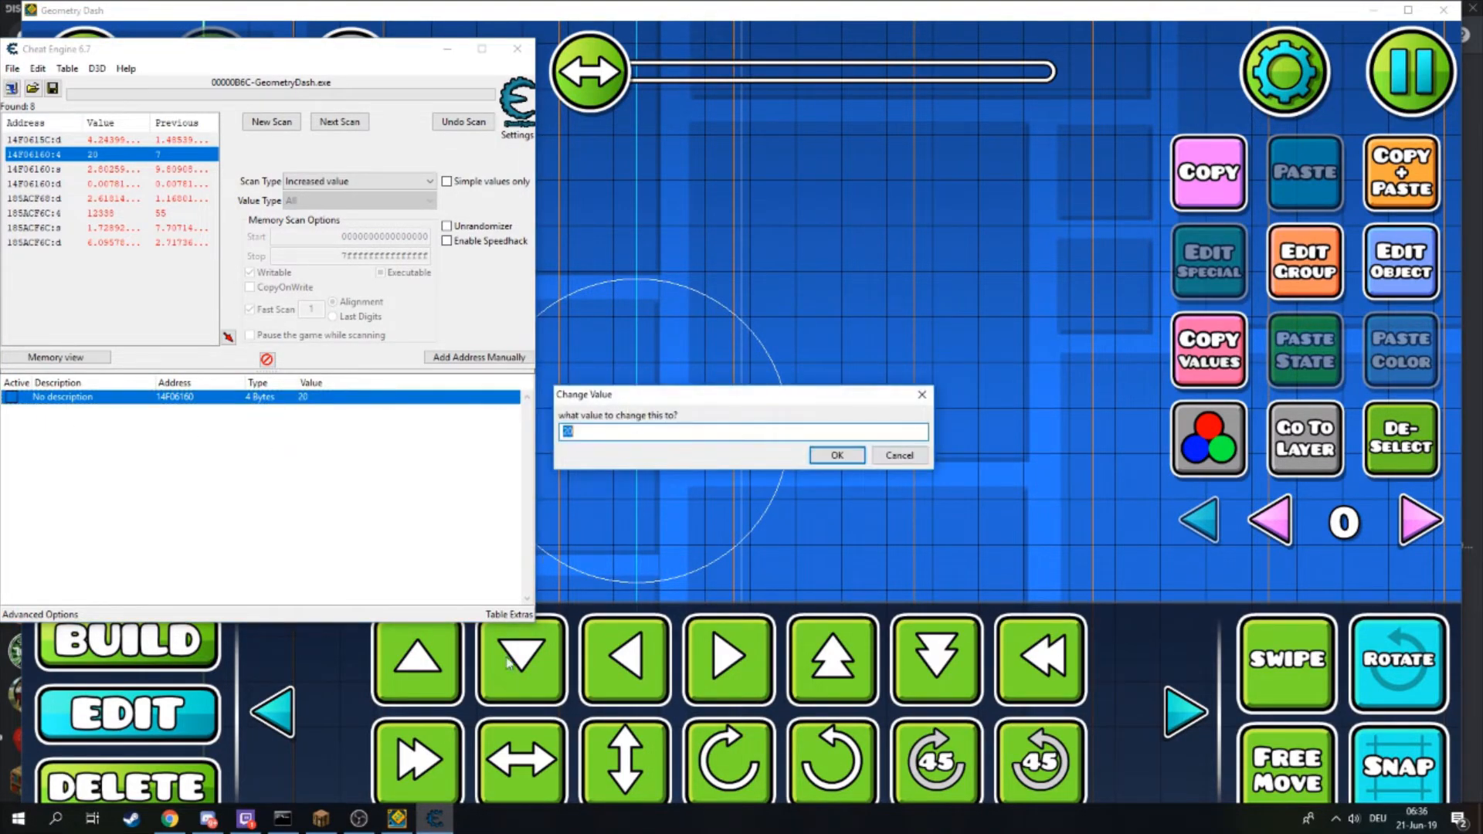
pyautogui.moveTo(358, 819)
pyautogui.press('Return')
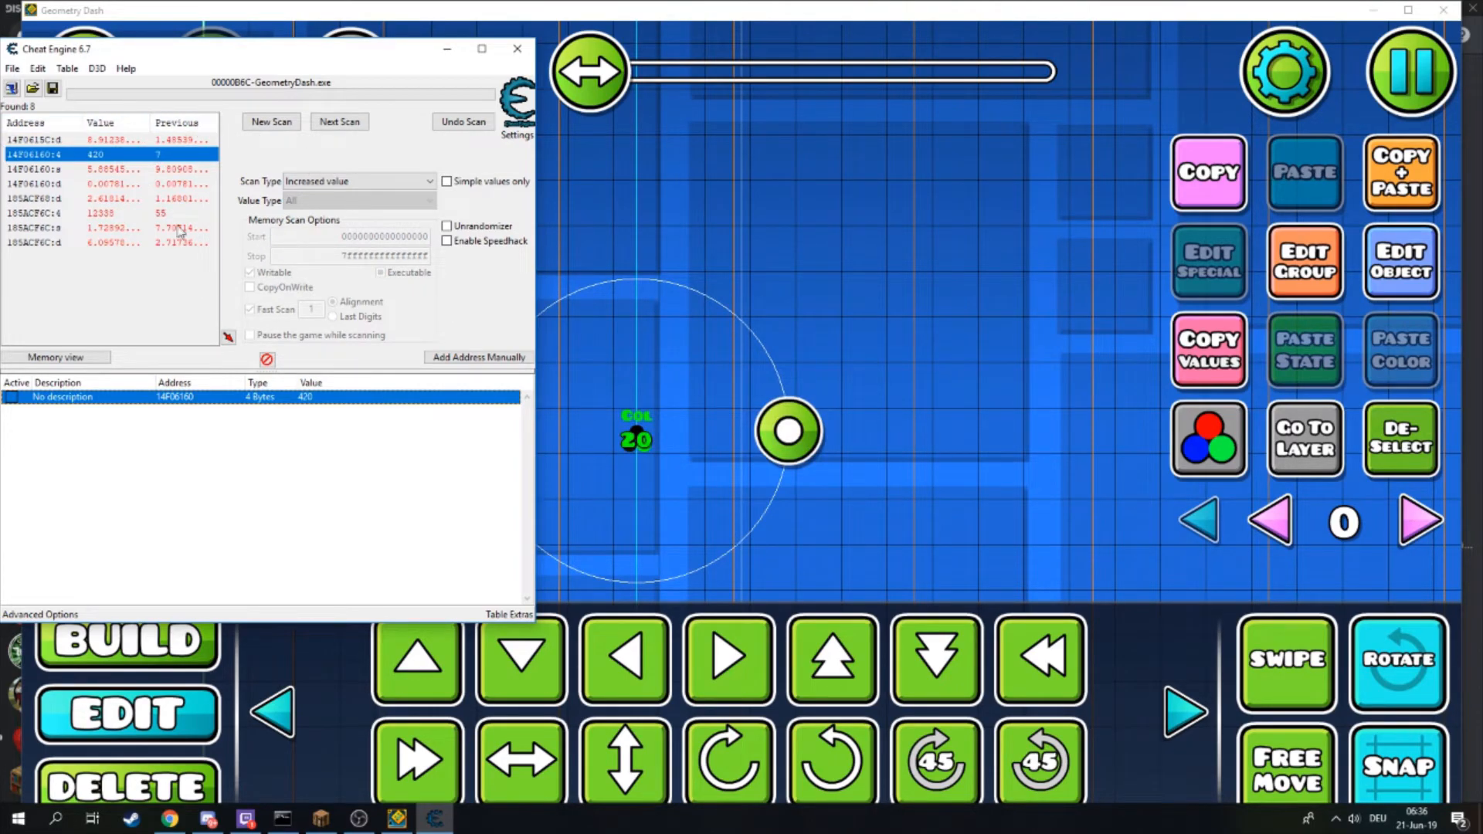
# - Select the color trigger, open its settings, and step the Color ID up and down with the arrows
pyautogui.moveTo(280, 50)
pyautogui.mouseDown()
pyautogui.moveTo(285, 11)
pyautogui.moveTo(303, 36)
pyautogui.mouseUp()
pyautogui.moveTo(680, 224)
pyautogui.mouseDown()
pyautogui.moveTo(667, 224)
pyautogui.moveTo(679, 231)
pyautogui.mouseUp()
pyautogui.click(1390, 438)
pyautogui.click(638, 440)
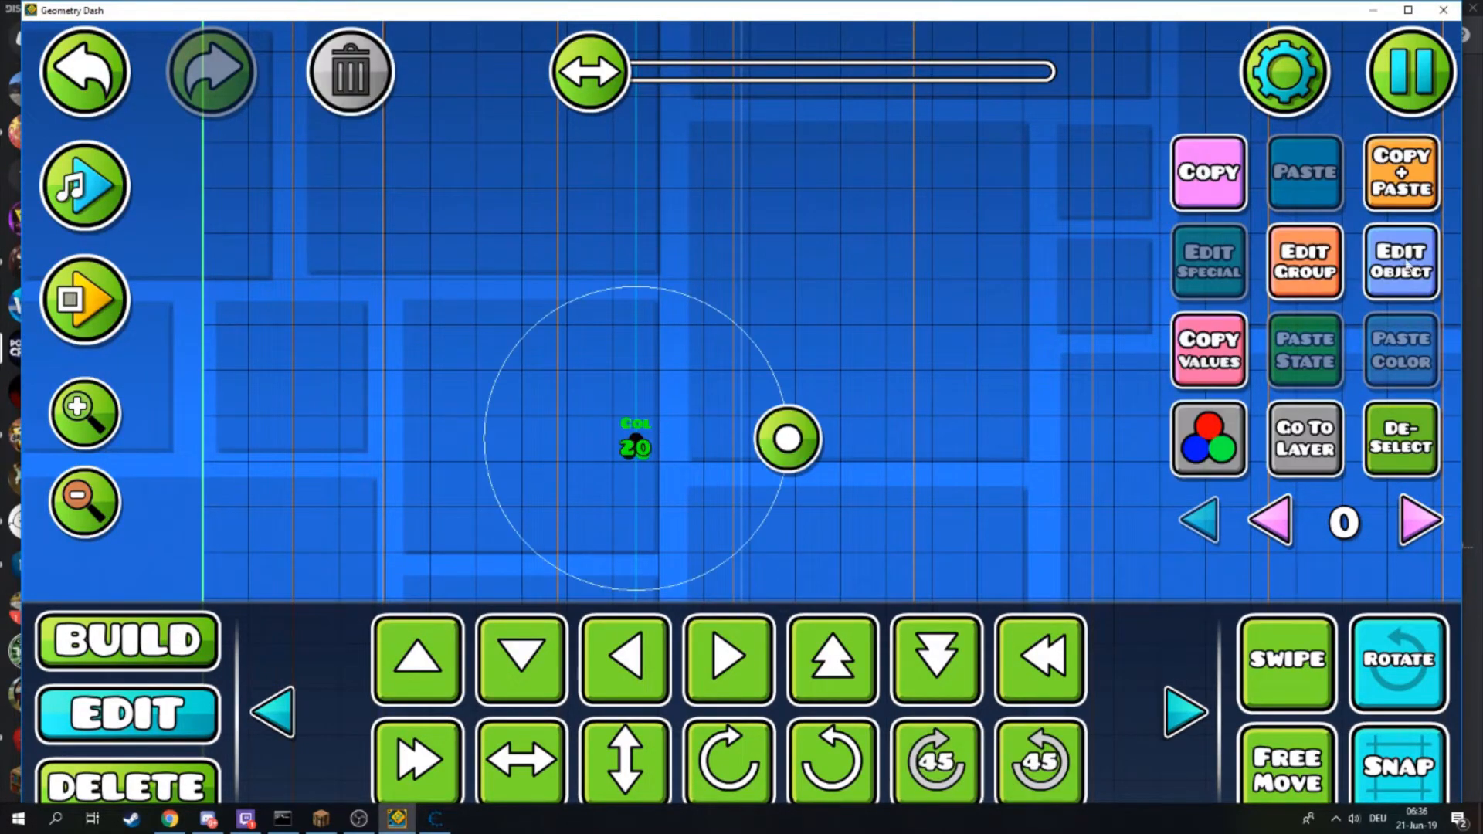
pyautogui.click(1411, 271)
pyautogui.click(1247, 656)
pyautogui.click(1011, 657)
pyautogui.click(1010, 656)
pyautogui.click(1246, 657)
pyautogui.click(1010, 654)
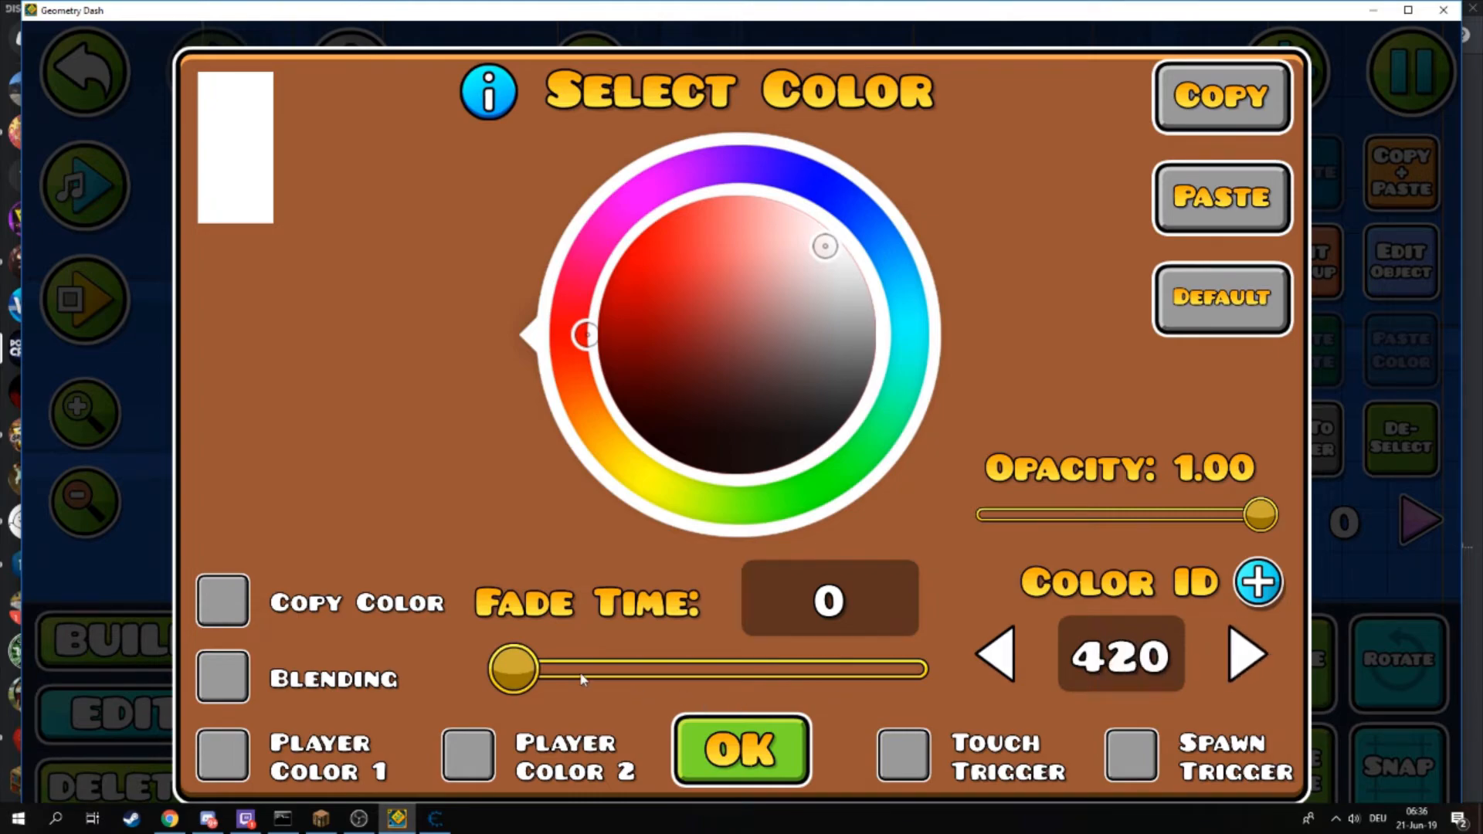
pyautogui.click(435, 818)
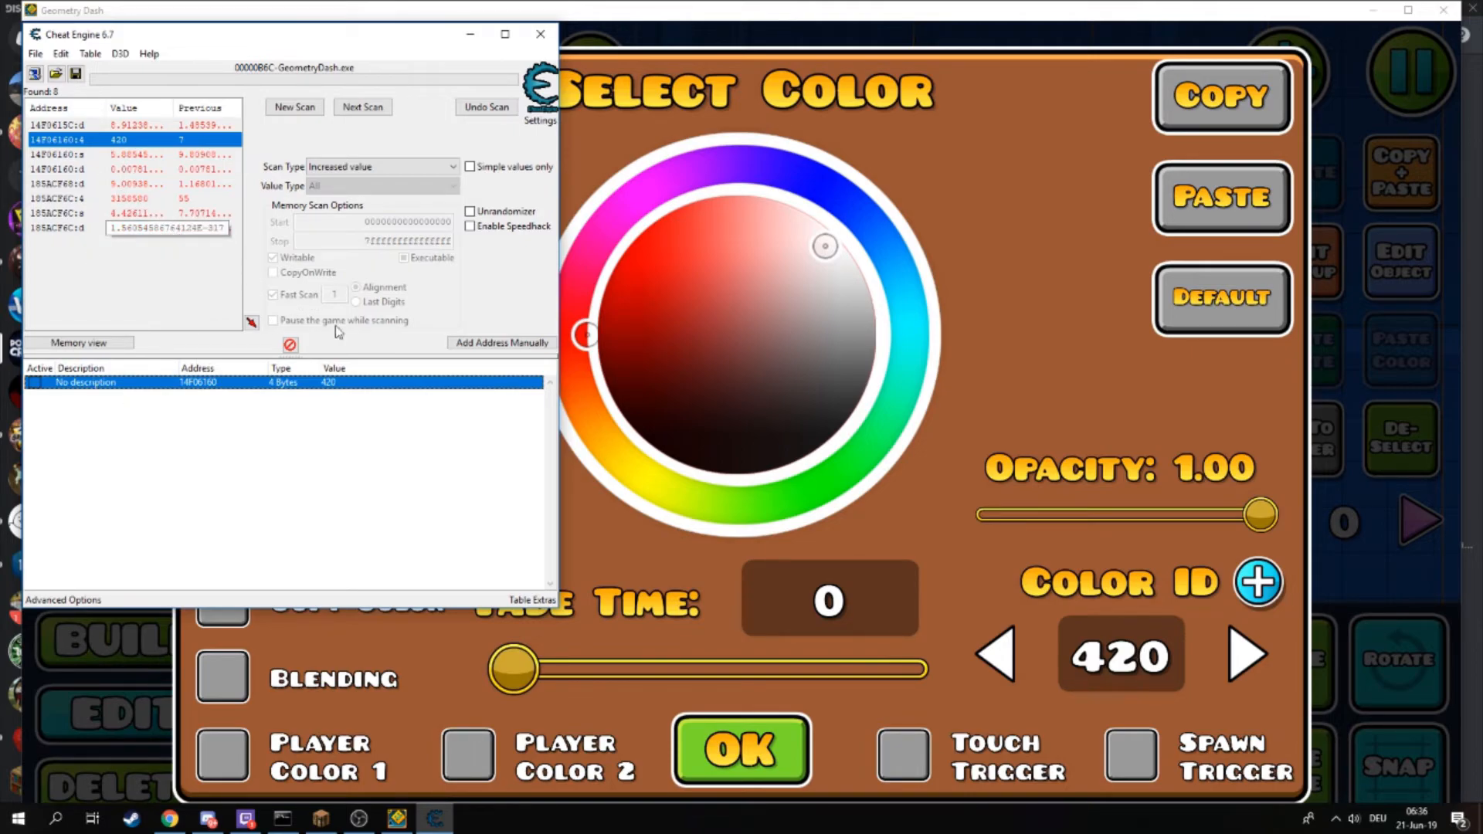
pyautogui.moveTo(179, 37); pyautogui.dragTo(179, 42)
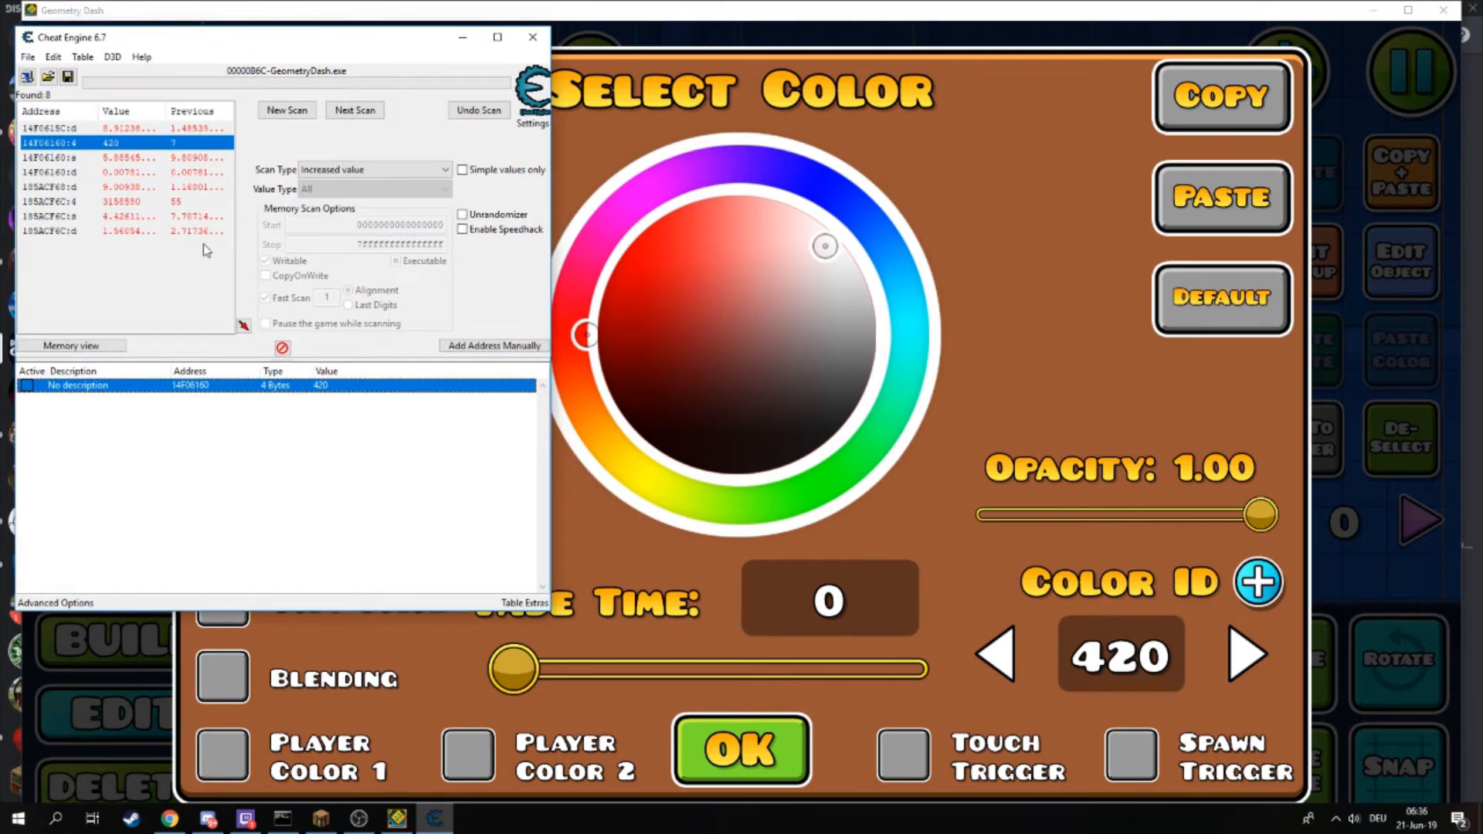
pyautogui.moveTo(139, 43); pyautogui.dragTo(133, 25)
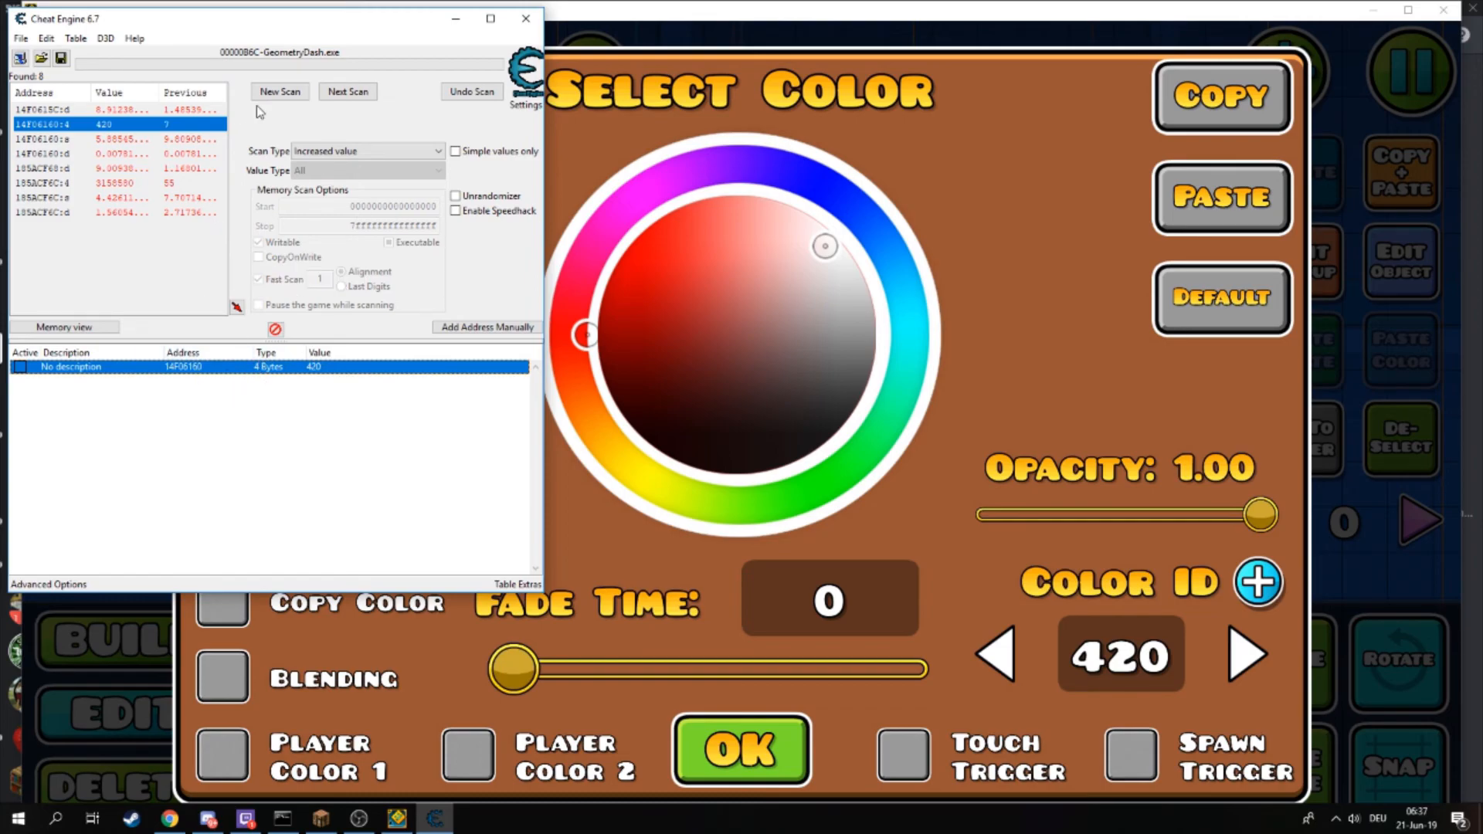
pyautogui.moveTo(195, 35); pyautogui.dragTo(200, 40)
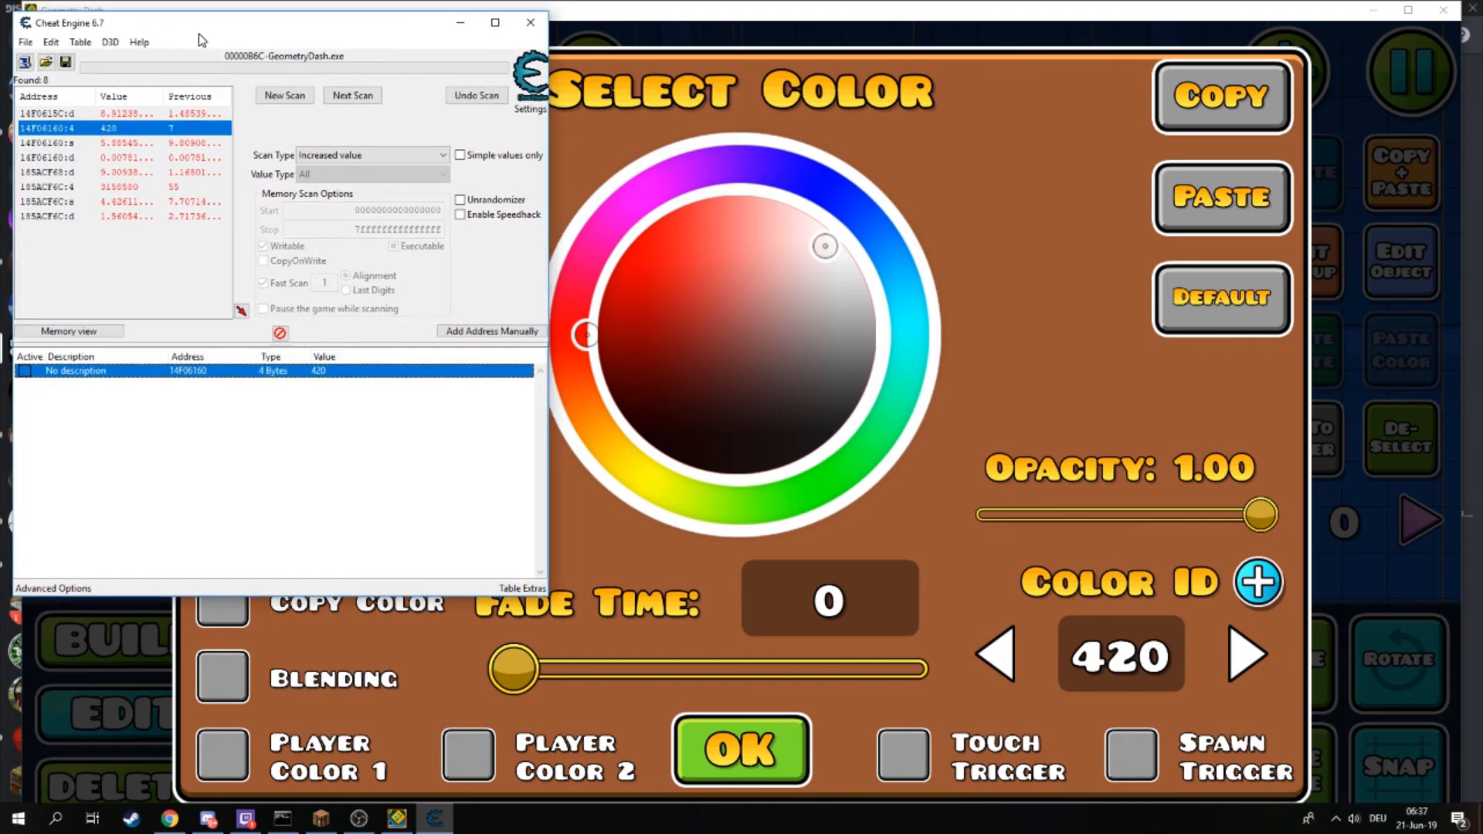